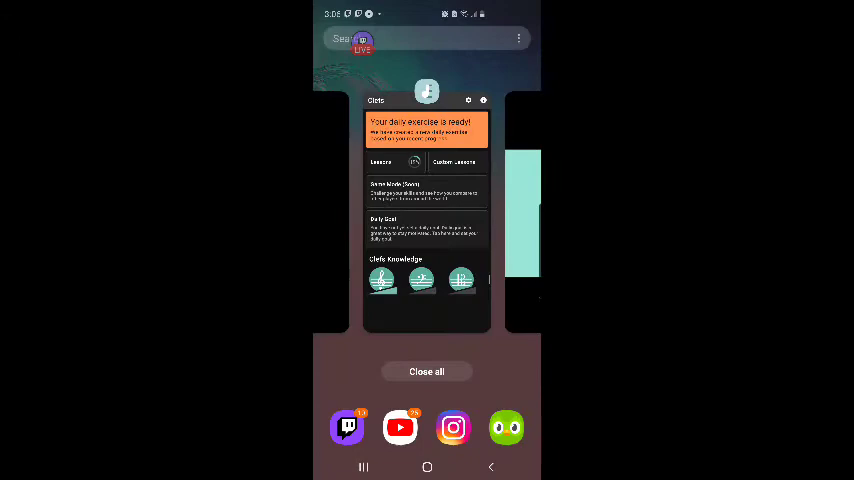
- Write the lines Clefs, daily exercises, Chapter one, Treble Clef, final exam in Samsung Notes
click(427, 210)
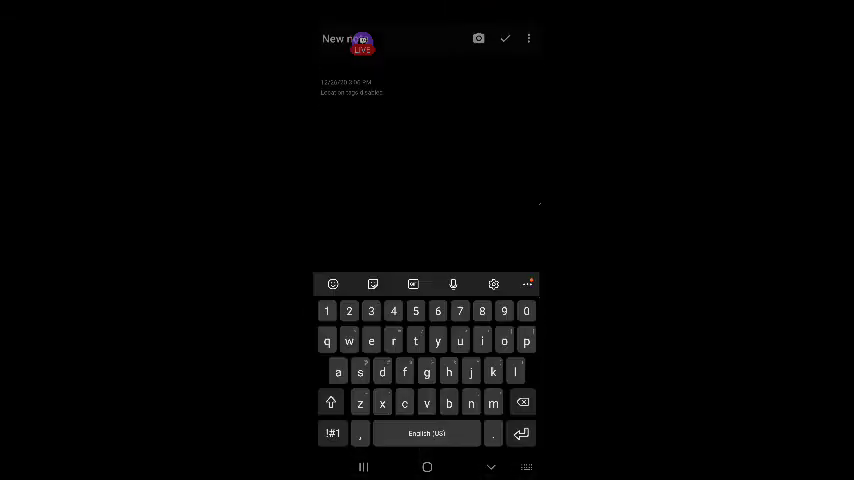
text(Clefs)
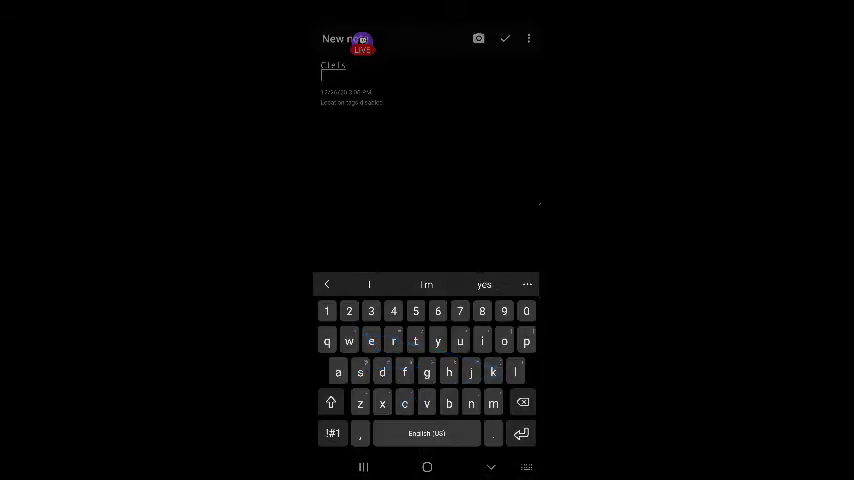
text(daily)
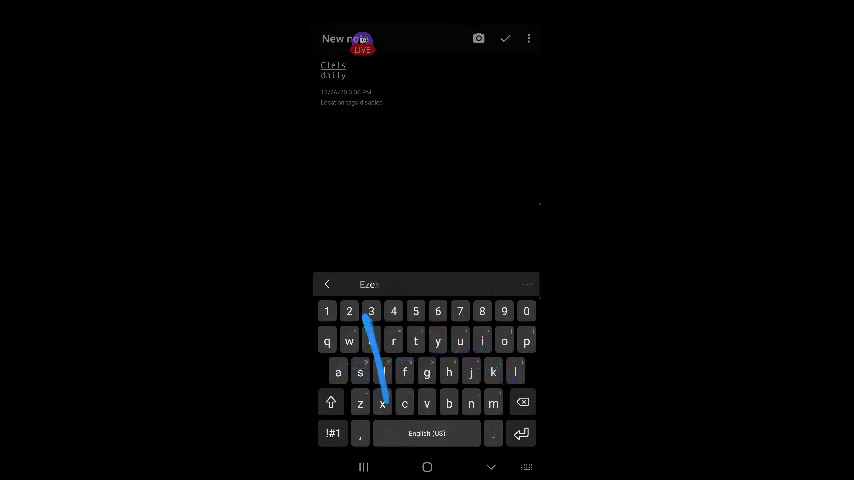
text(exercises)
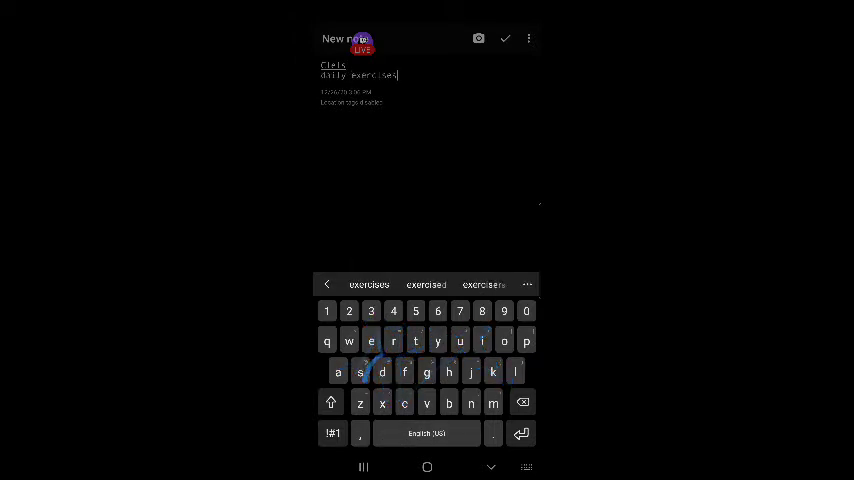
key(Return)
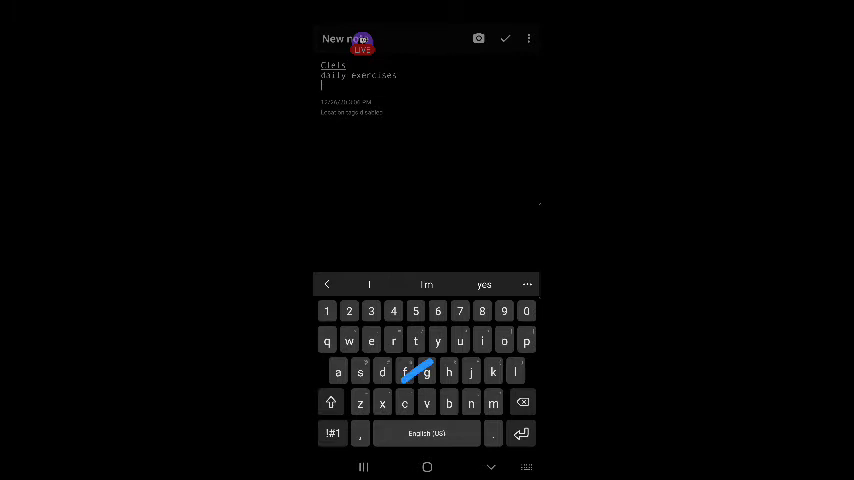
text(gonna)
key(BackSpace)
key(Return)
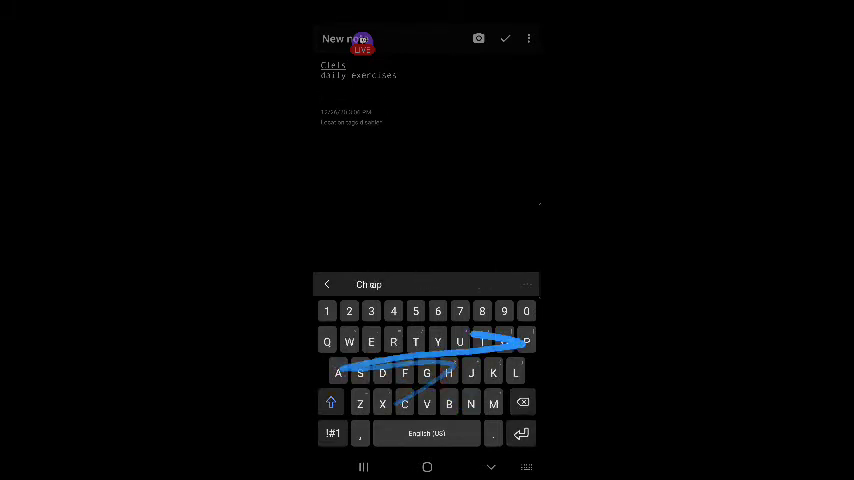
text(Chapter one)
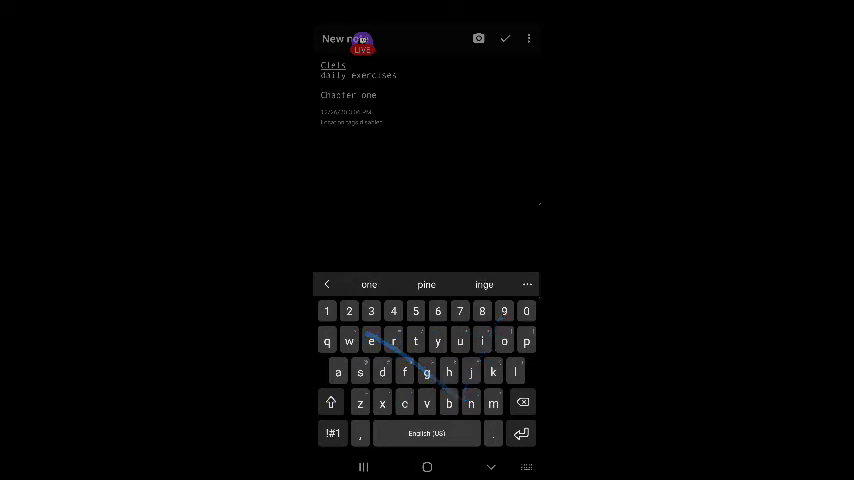
key(Return)
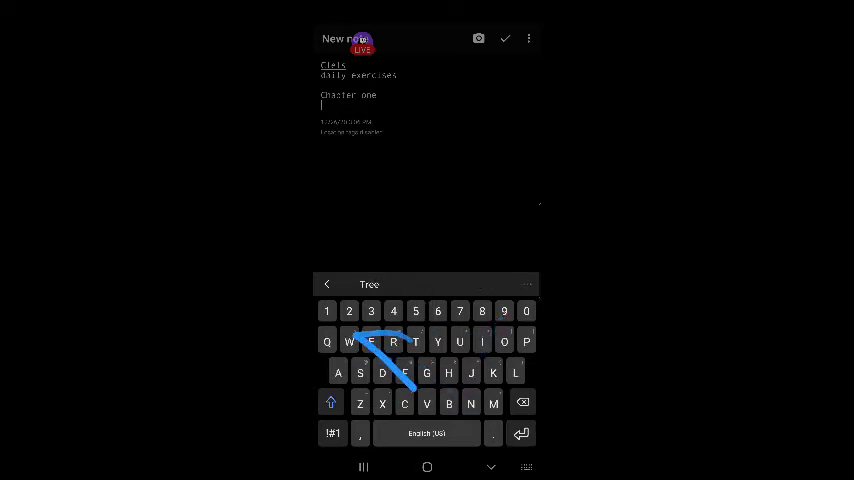
text(Treble Clef)
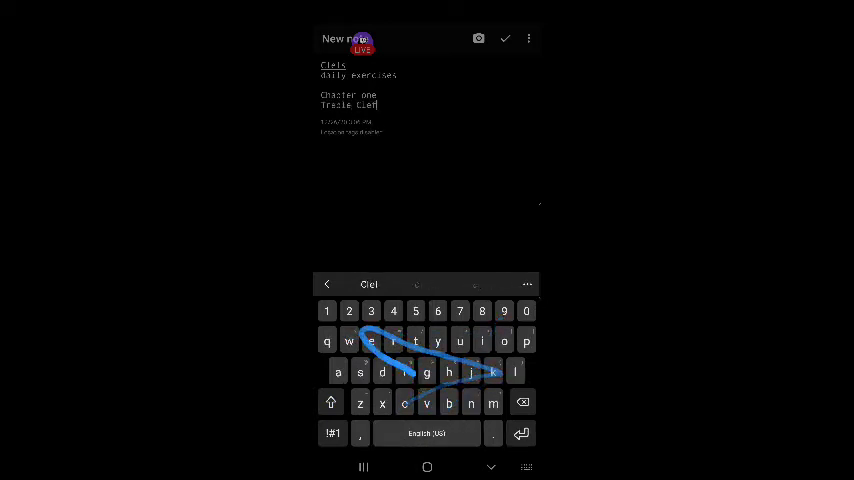
key(Return)
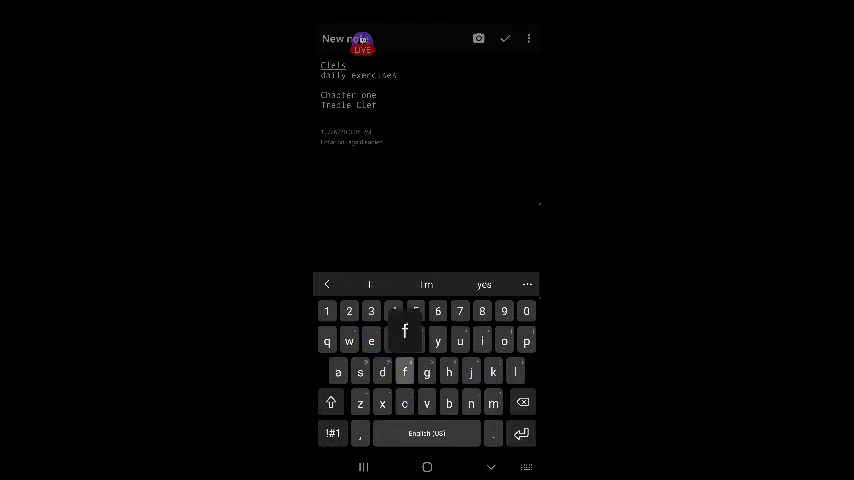
text(final)
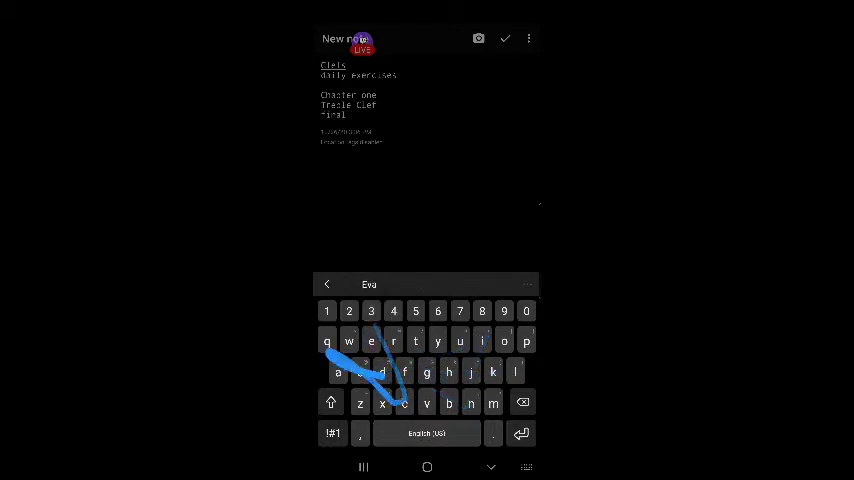
text( exam)
key(Return)
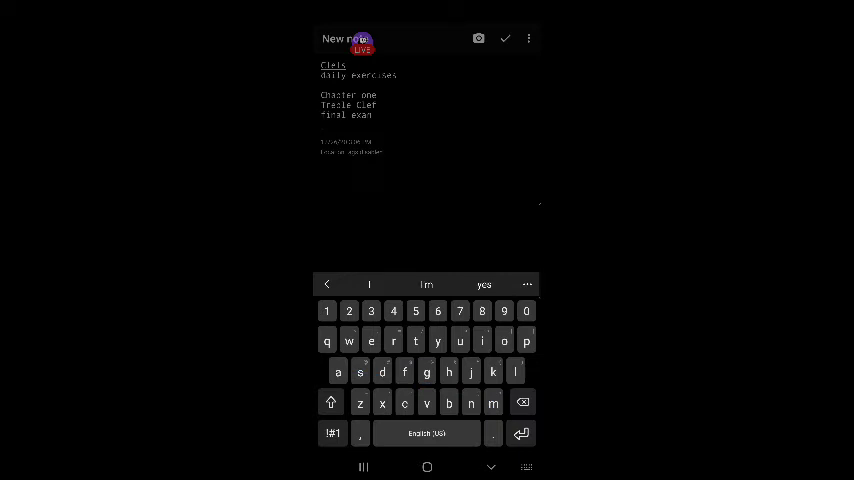
text(third)
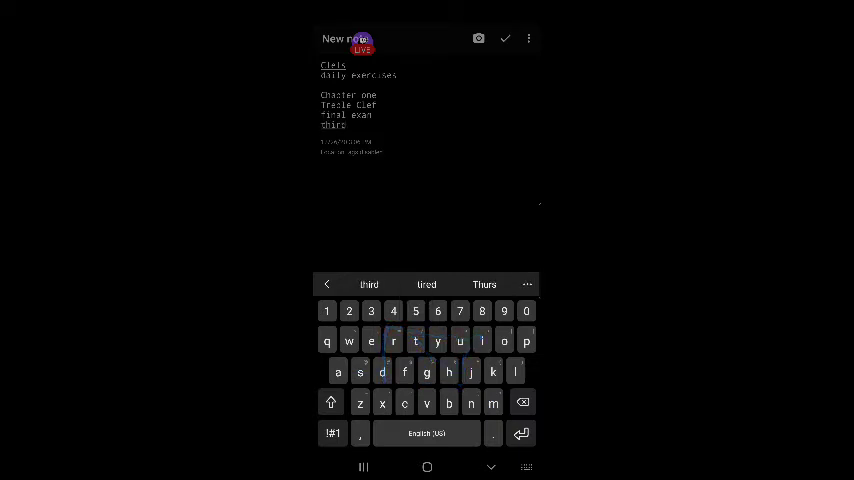
text( attempt)
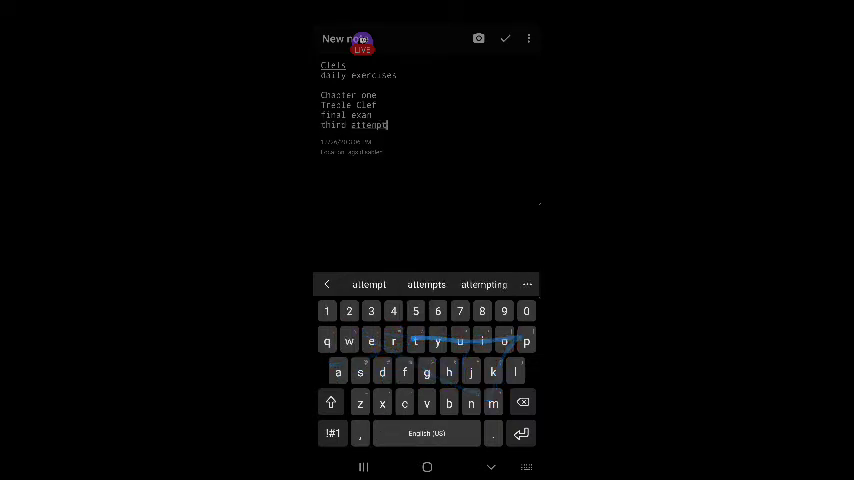
- Switch back to Clefs from Recents and open the 'Your daily exercise is ready!' exercise
click(363, 466)
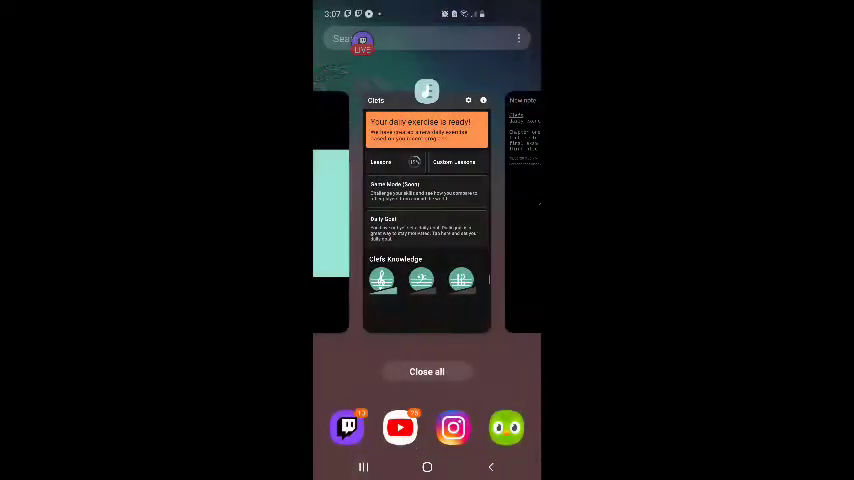
click(426, 210)
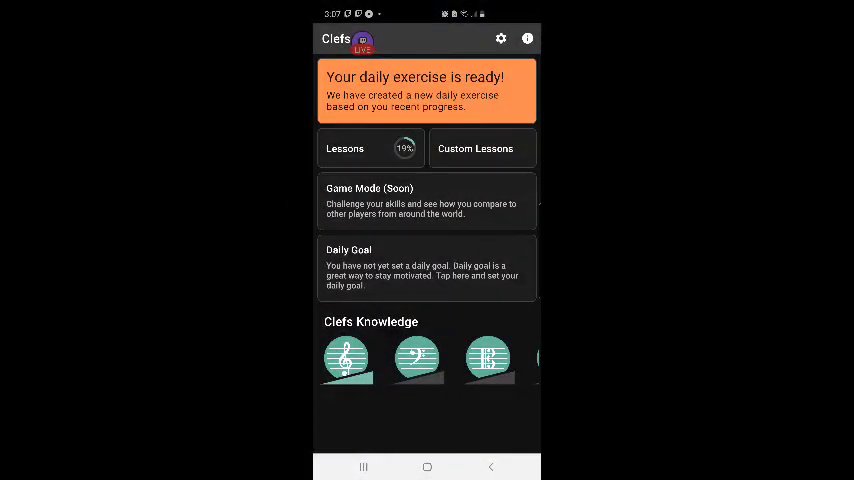
click(427, 90)
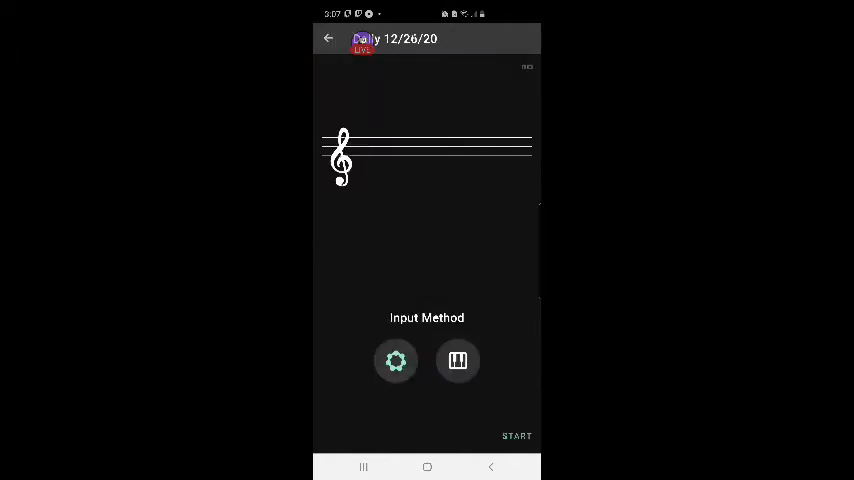
- Choose note-name wheel input and answer the first notes G, G, A, C, C
click(395, 361)
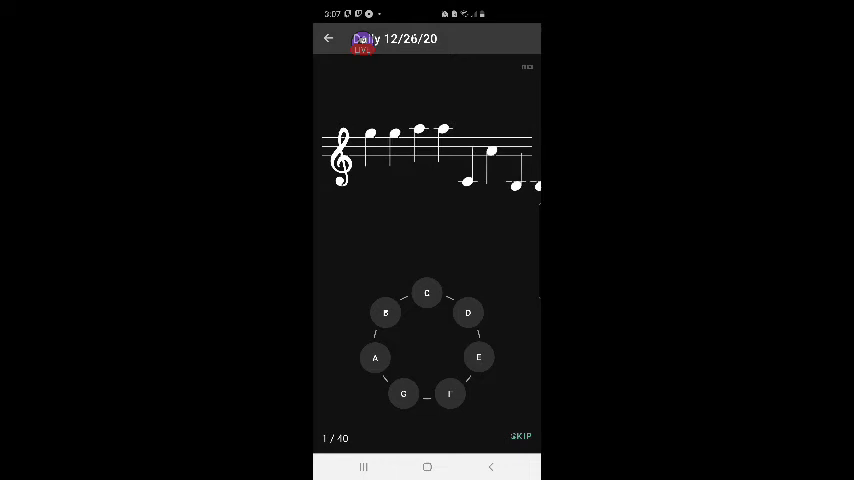
click(403, 393)
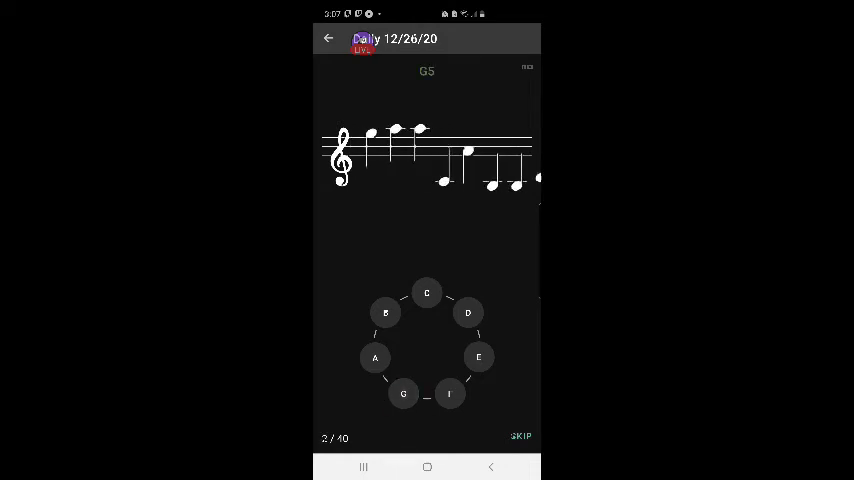
click(403, 393)
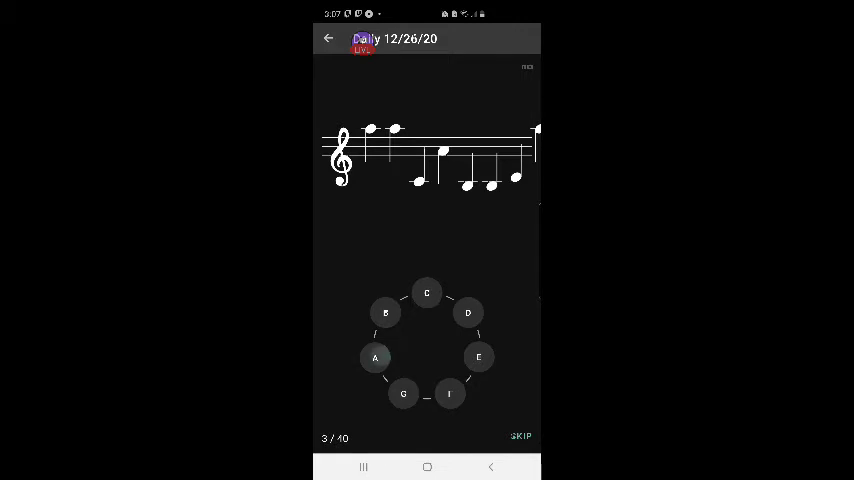
click(375, 357)
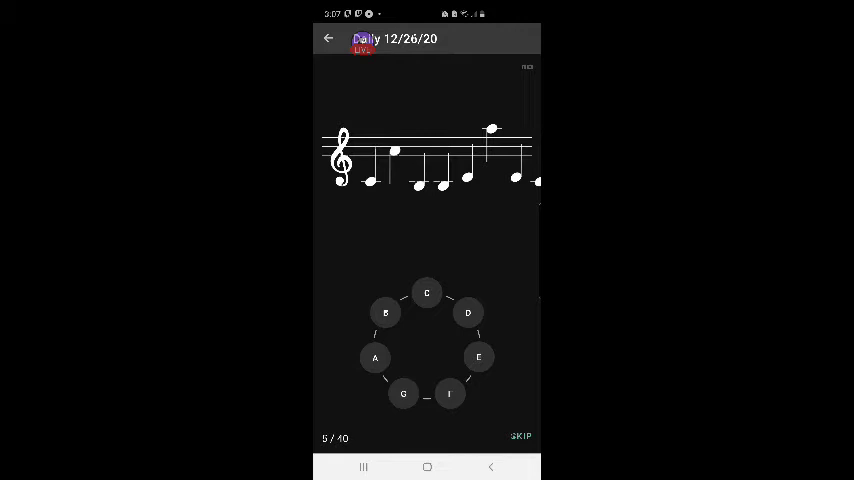
click(427, 293)
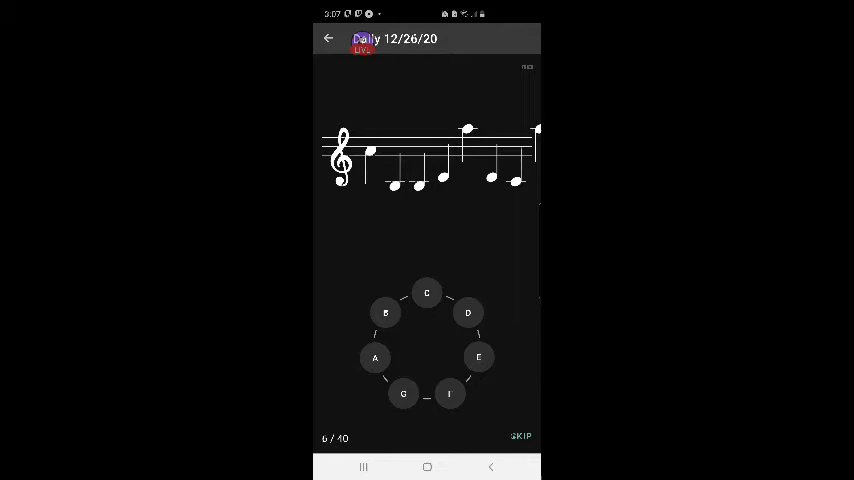
click(427, 293)
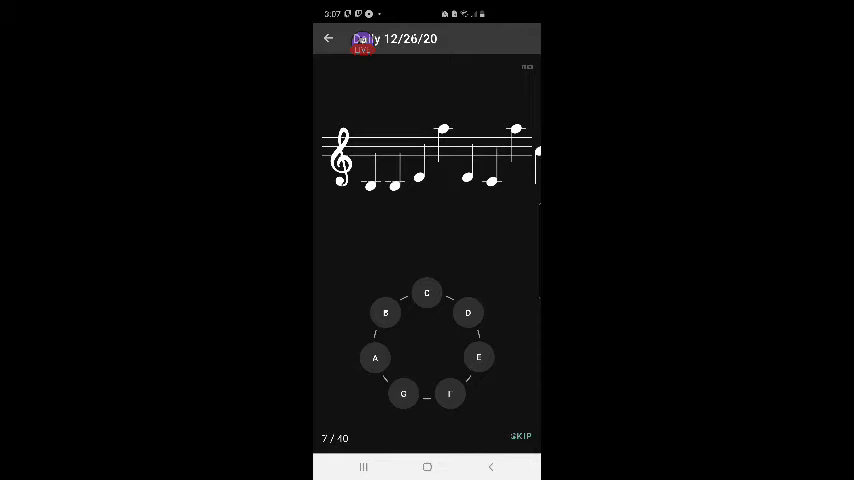
- Answer the next notes B, D, A, D, C, A, bringing the counter to 14/40
click(385, 313)
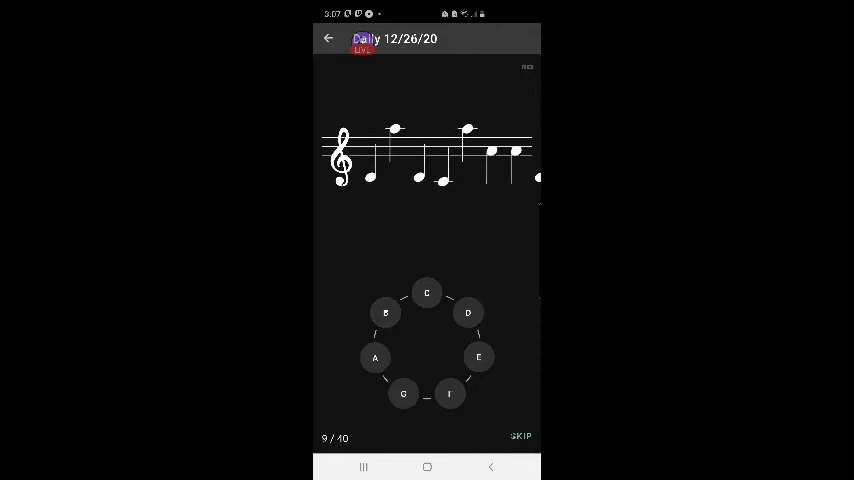
click(467, 313)
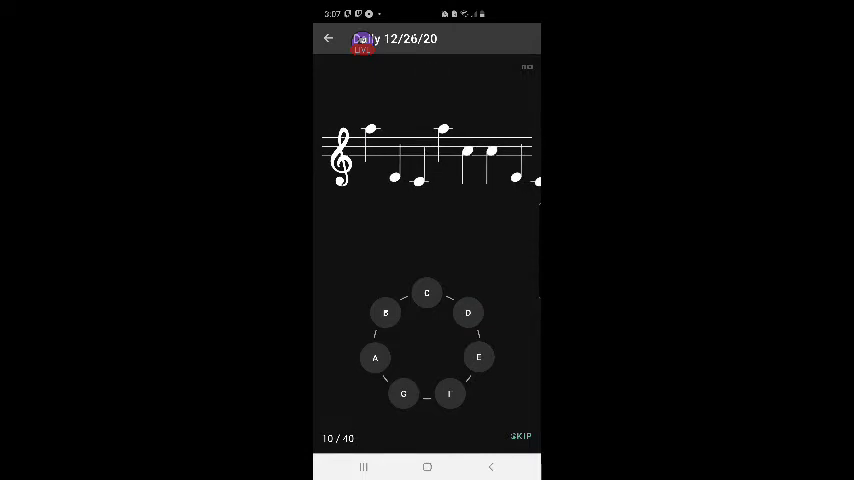
click(375, 357)
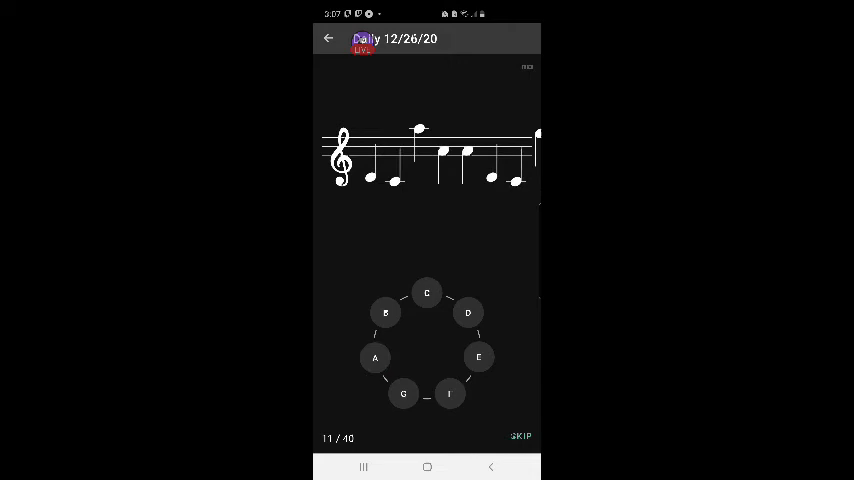
click(467, 313)
click(427, 293)
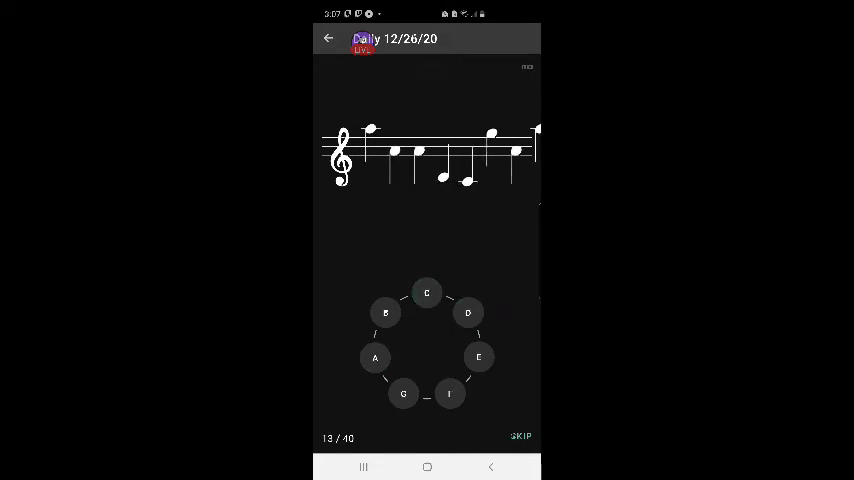
click(375, 357)
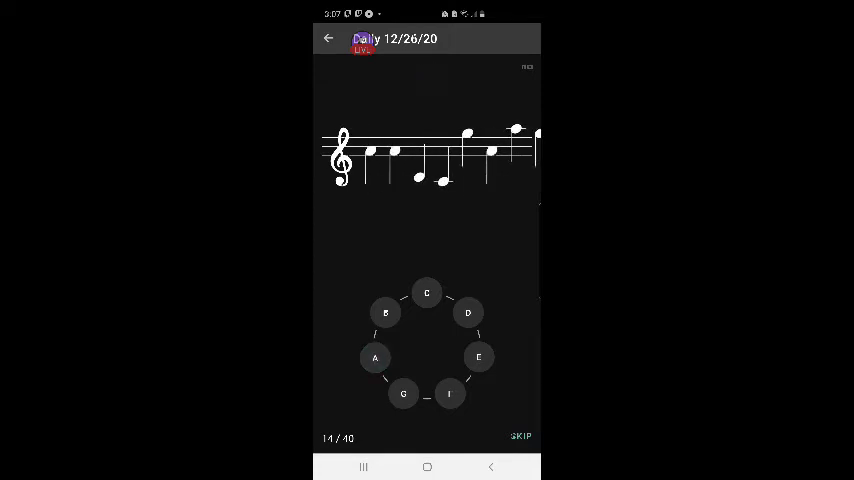
- Name the next notes C, C, D, C, G, C, A, G on the wheel
click(427, 293)
click(427, 293)
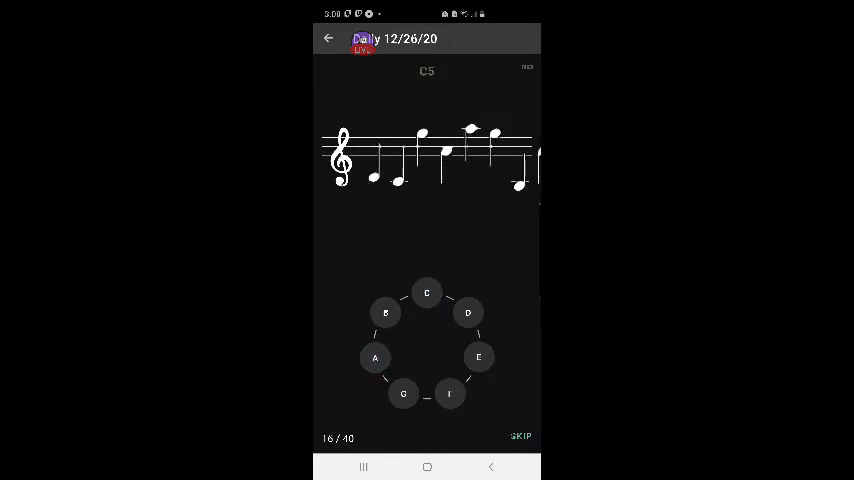
click(468, 313)
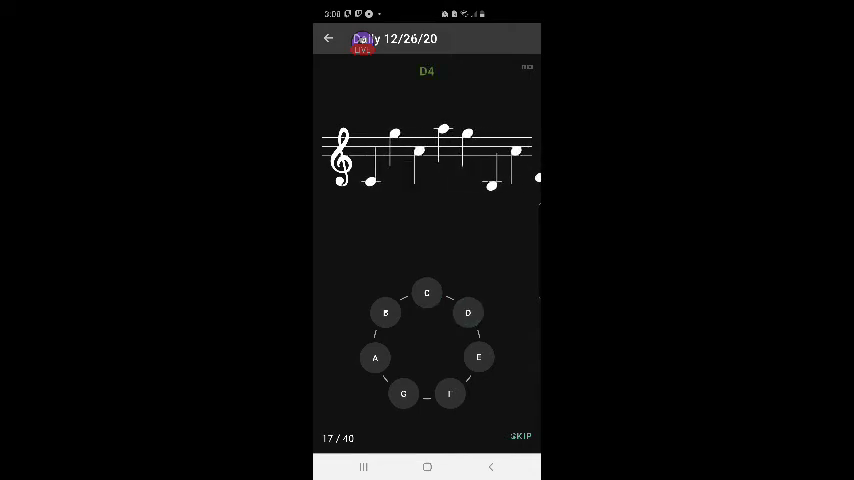
click(427, 293)
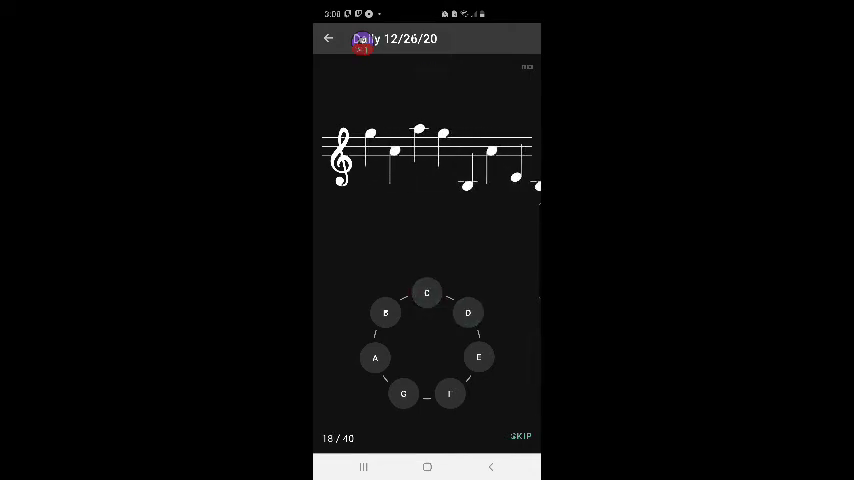
click(403, 393)
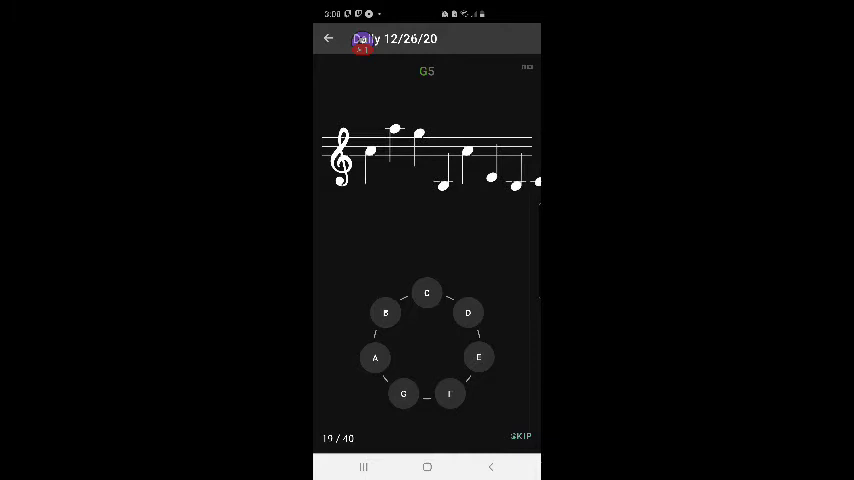
click(427, 293)
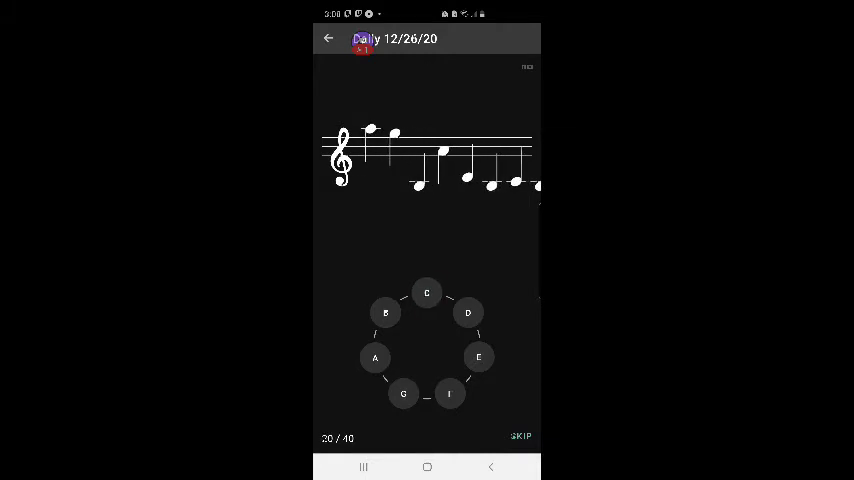
click(375, 357)
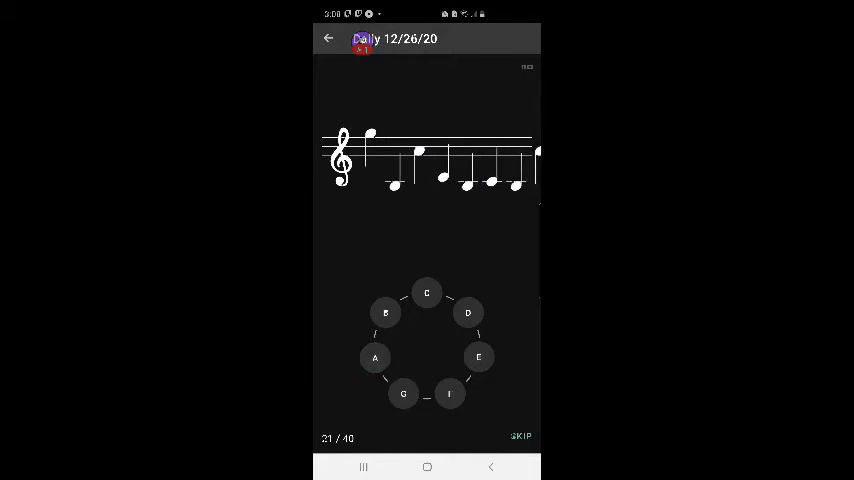
click(403, 393)
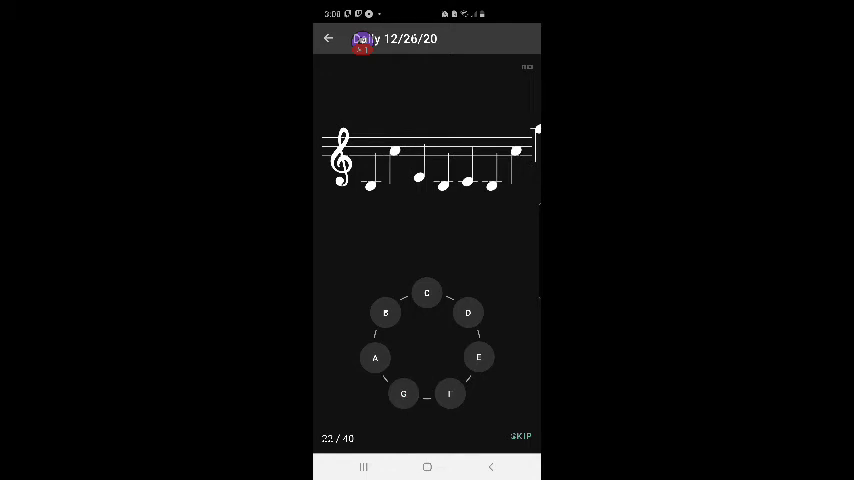
- Name the following notes B, C, D, B, C, B, C, A, B
click(385, 313)
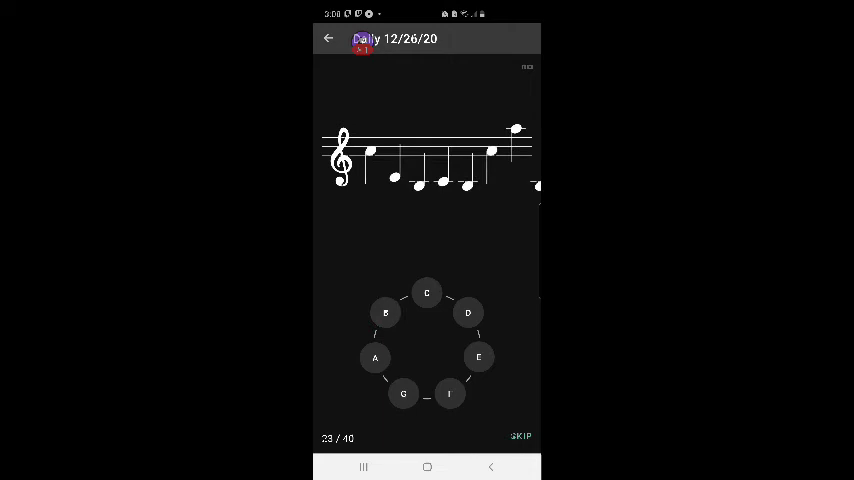
click(427, 293)
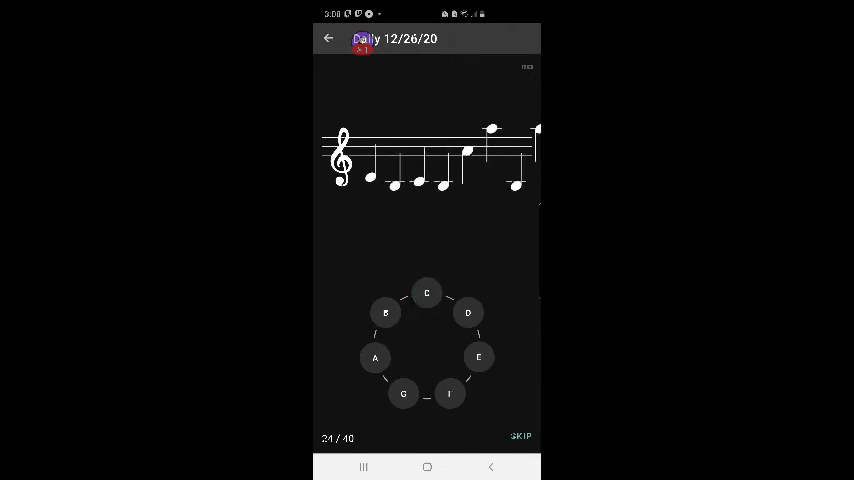
click(468, 313)
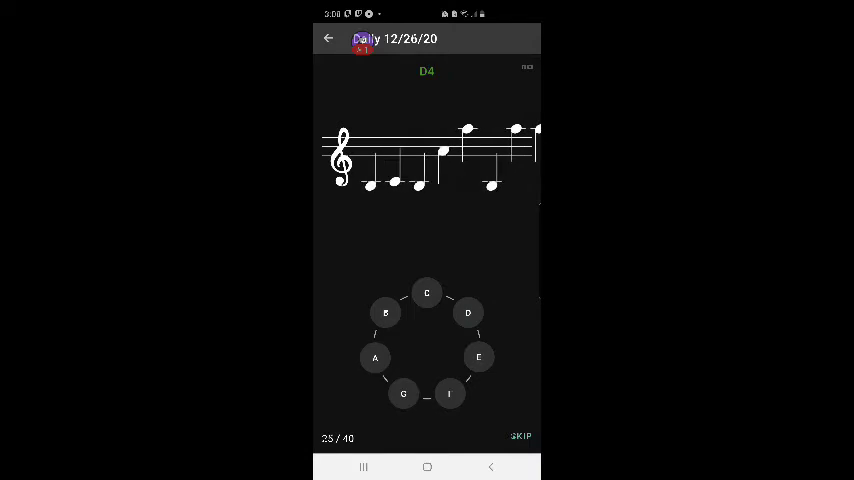
click(385, 313)
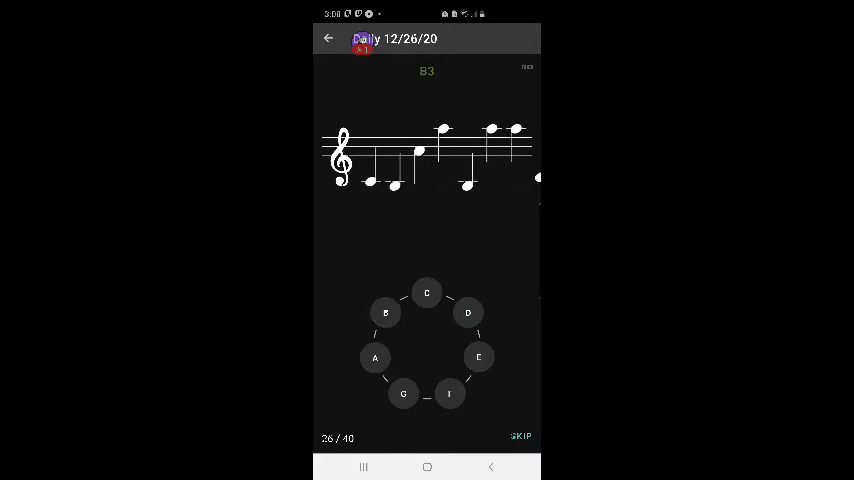
click(427, 293)
click(385, 313)
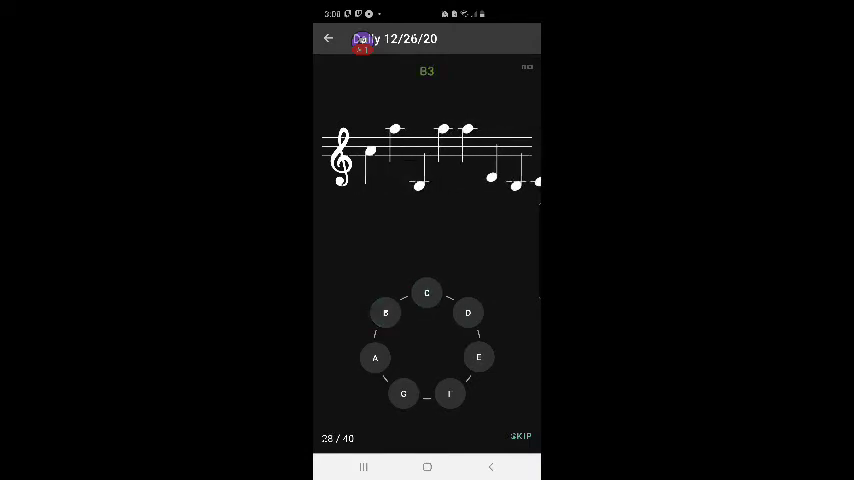
click(427, 293)
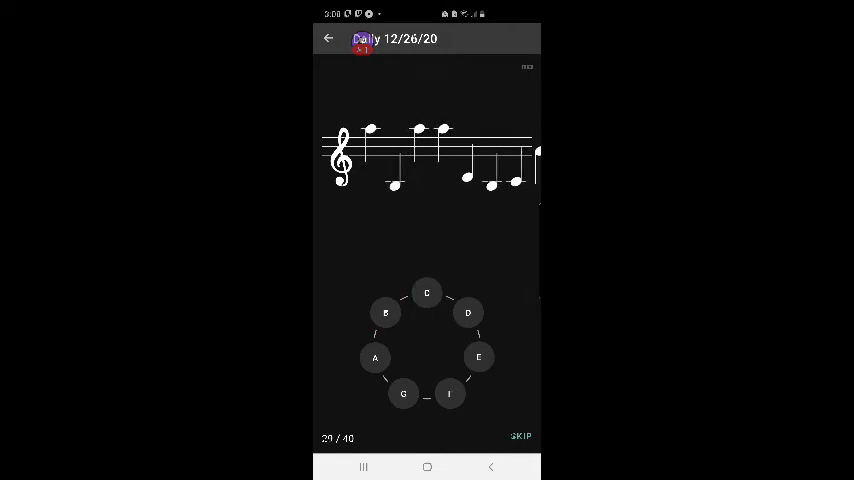
click(375, 357)
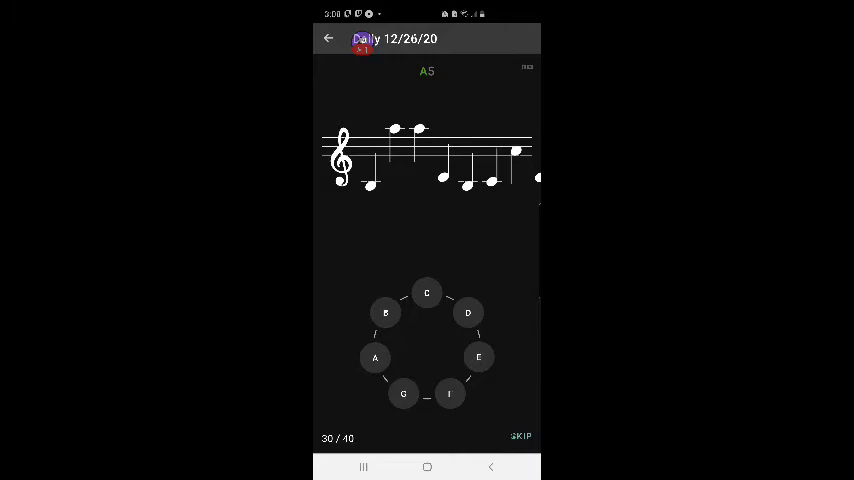
click(385, 313)
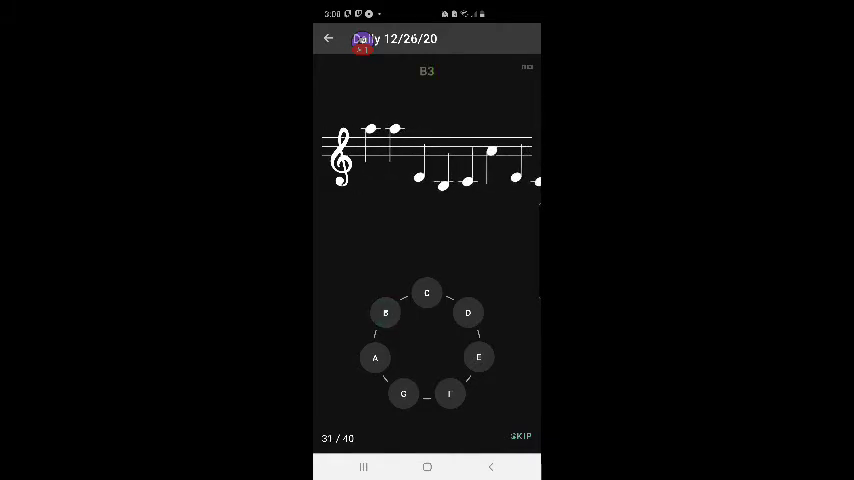
- Name the final notes A, D, B, C, C, D, C, D, G to reach 40/40
click(375, 357)
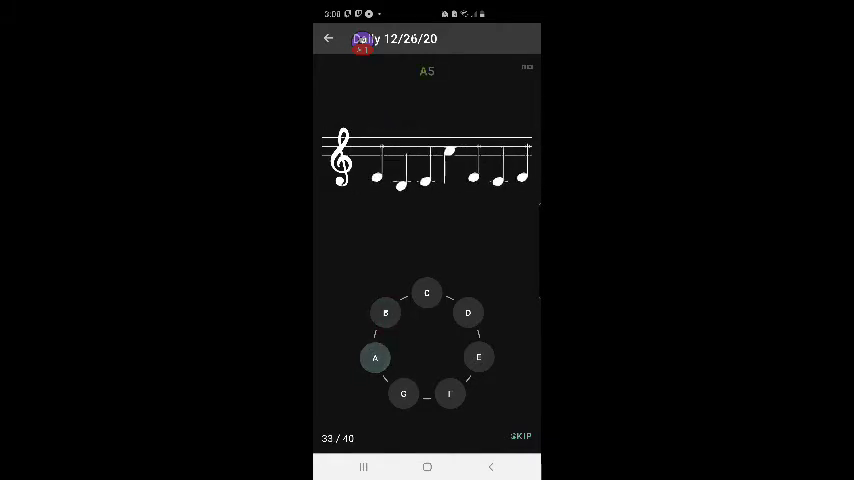
click(468, 313)
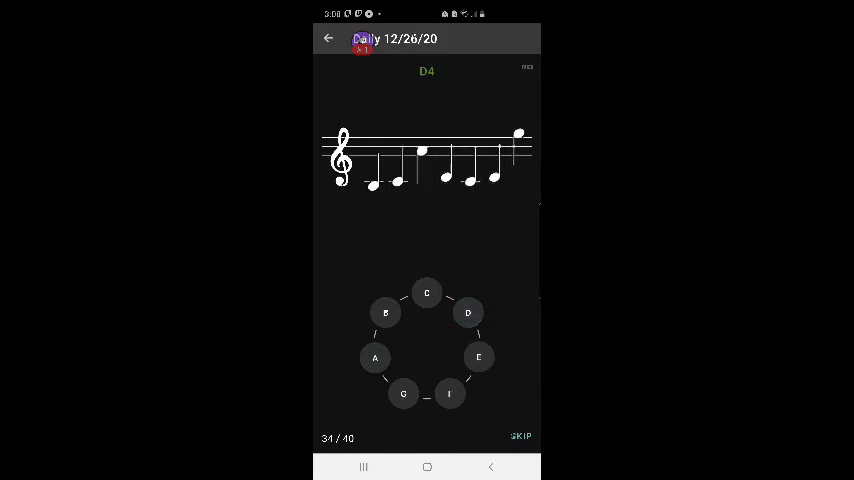
click(385, 313)
click(427, 293)
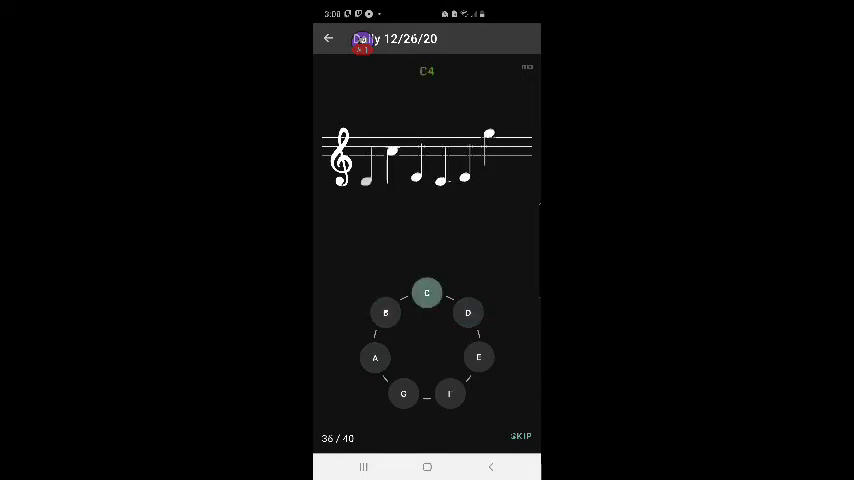
click(427, 293)
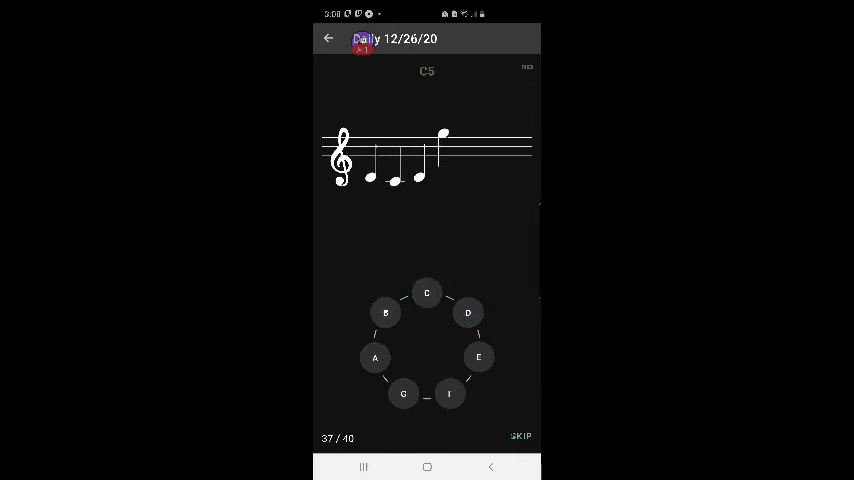
click(468, 313)
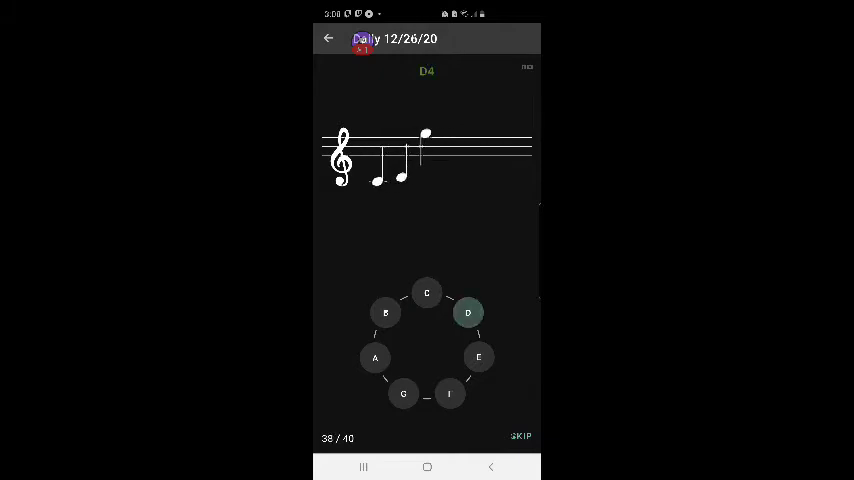
click(427, 293)
click(468, 313)
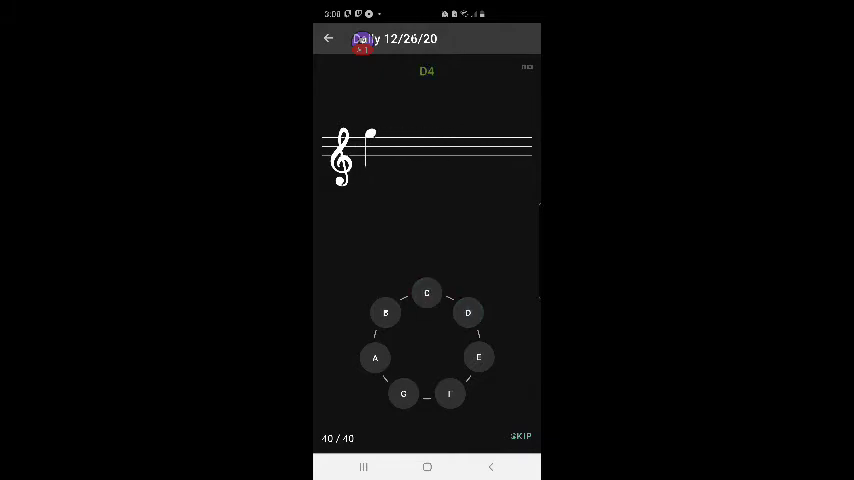
click(403, 393)
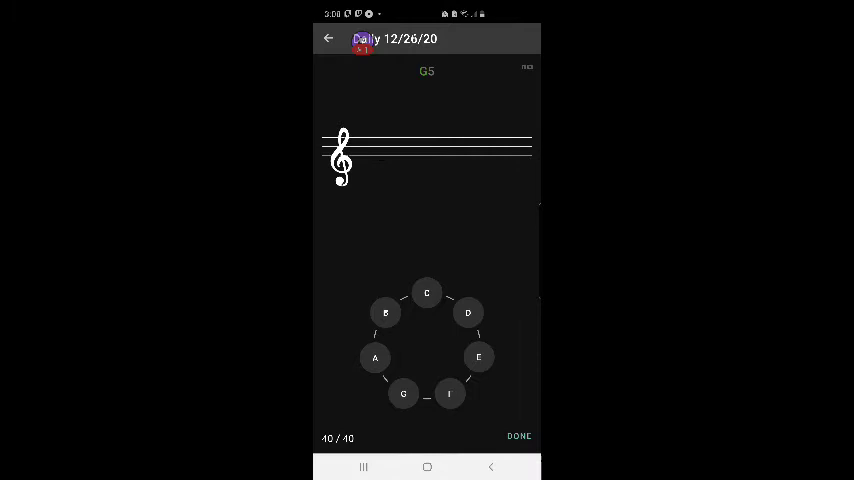
- Finish the exercise to see the 100% result, then view the stream chat's user list
click(519, 436)
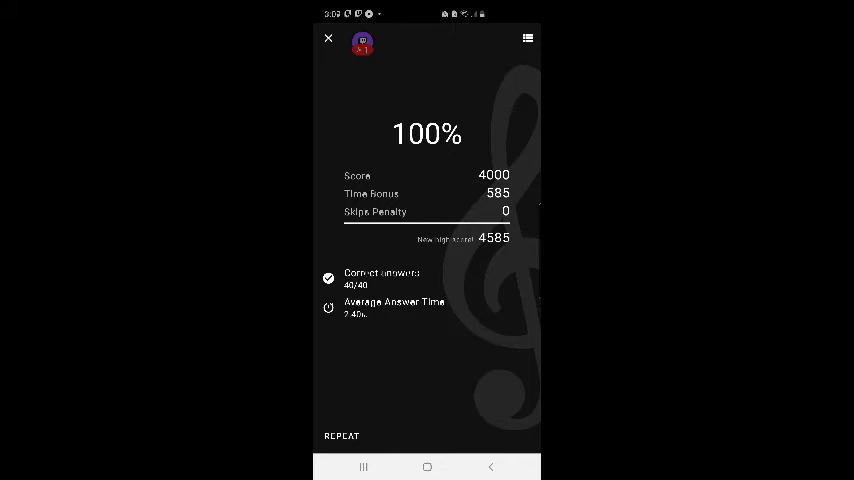
click(362, 44)
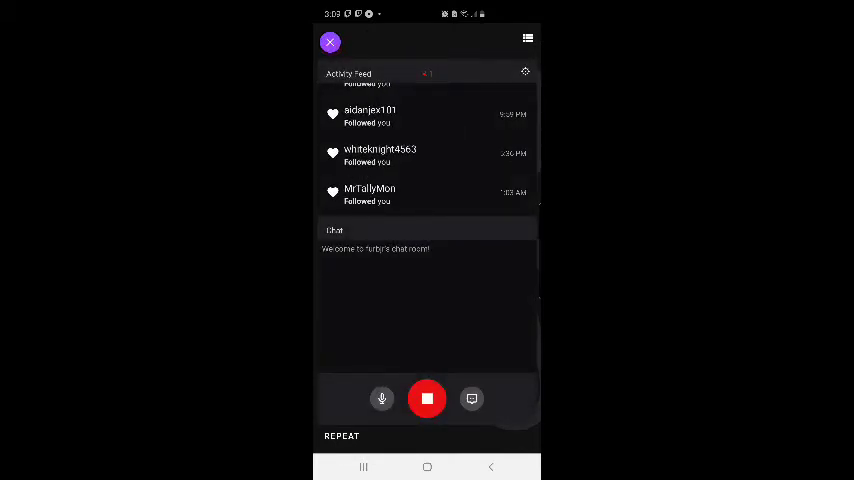
click(528, 38)
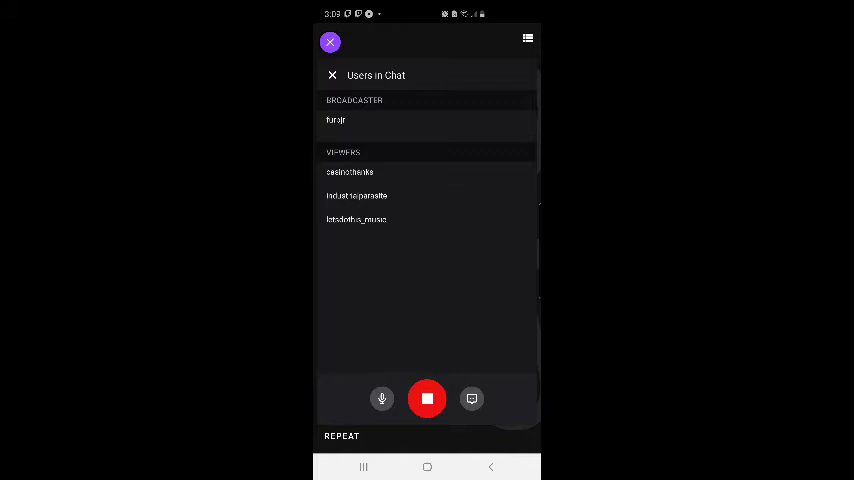
- Close the stream overlay and leave the results for the Daily Exercises list
click(332, 75)
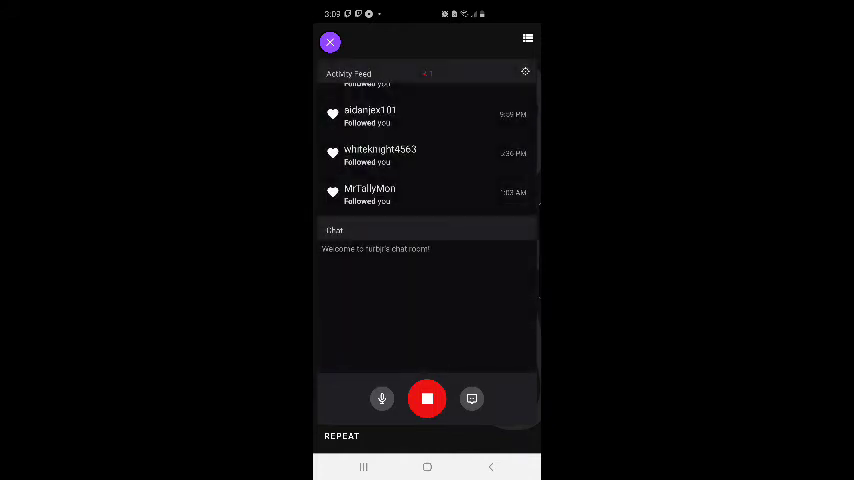
click(330, 42)
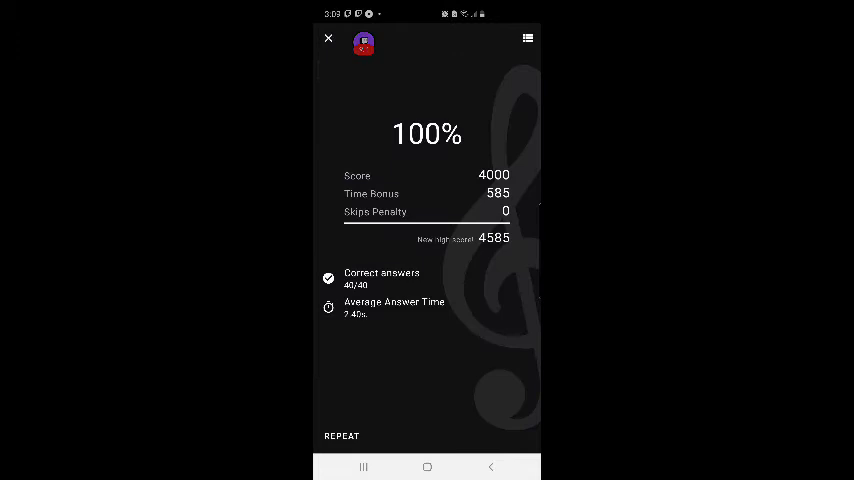
click(328, 37)
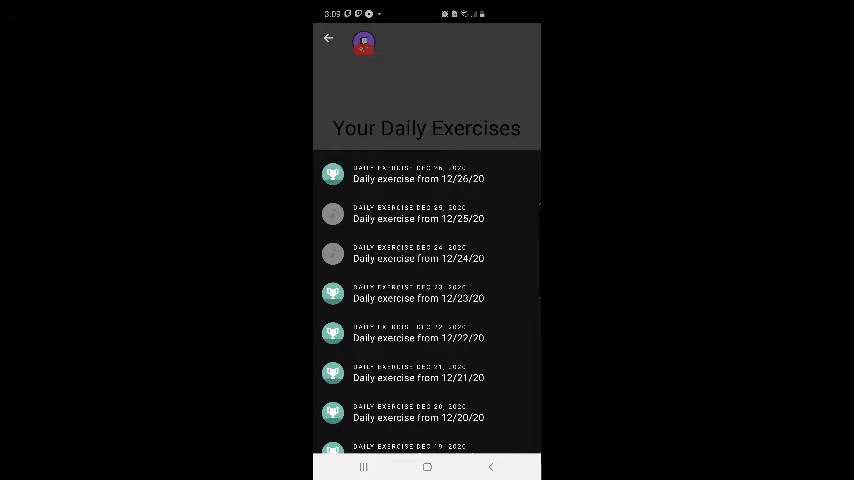
- Start the Dec 25, 2020 exercise with note names and answer C, F, B, C
click(418, 218)
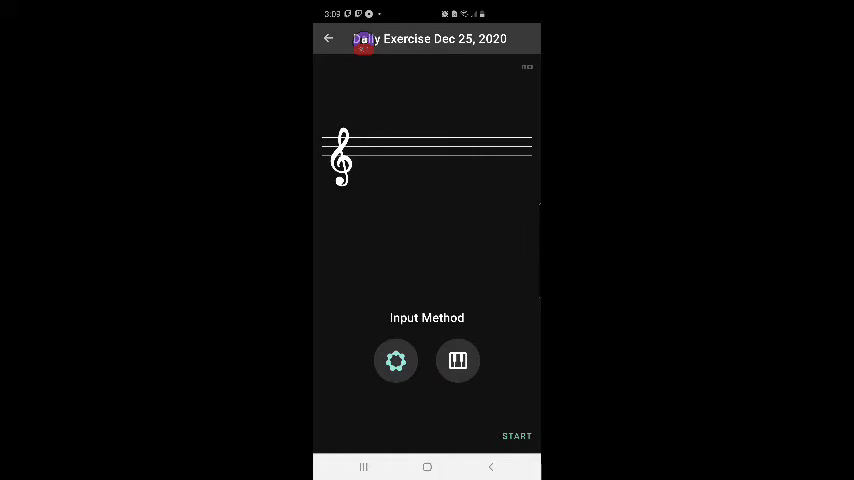
click(517, 436)
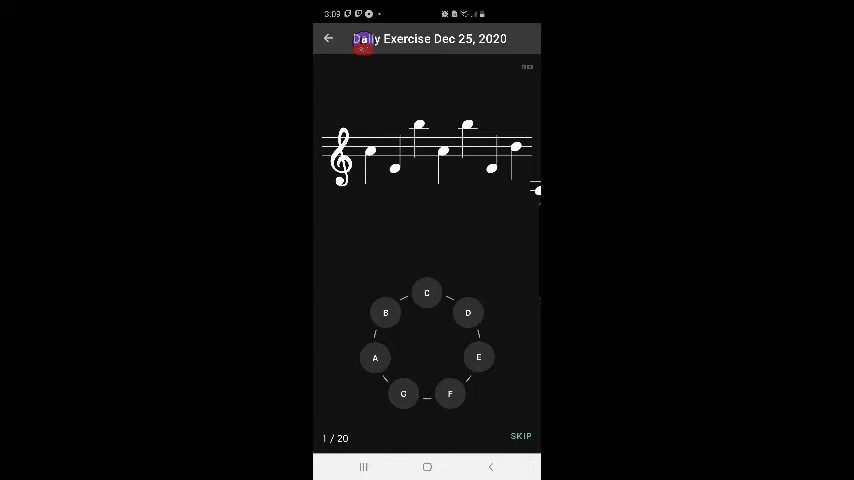
click(427, 293)
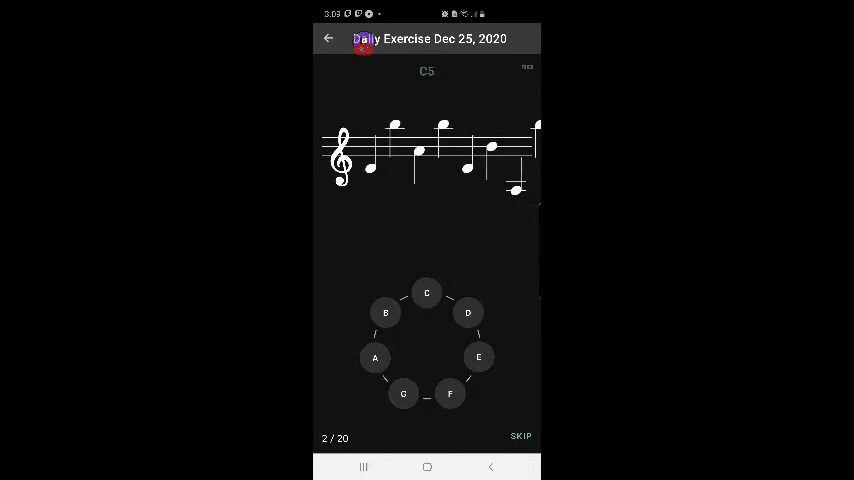
click(450, 394)
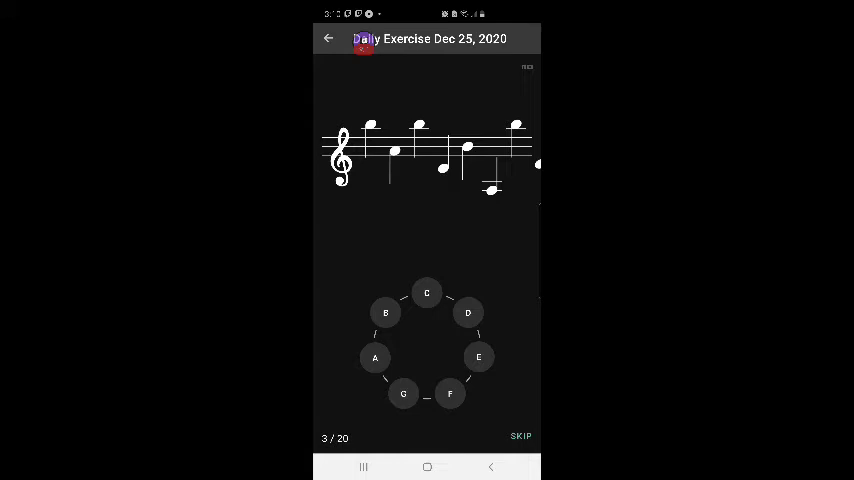
click(385, 313)
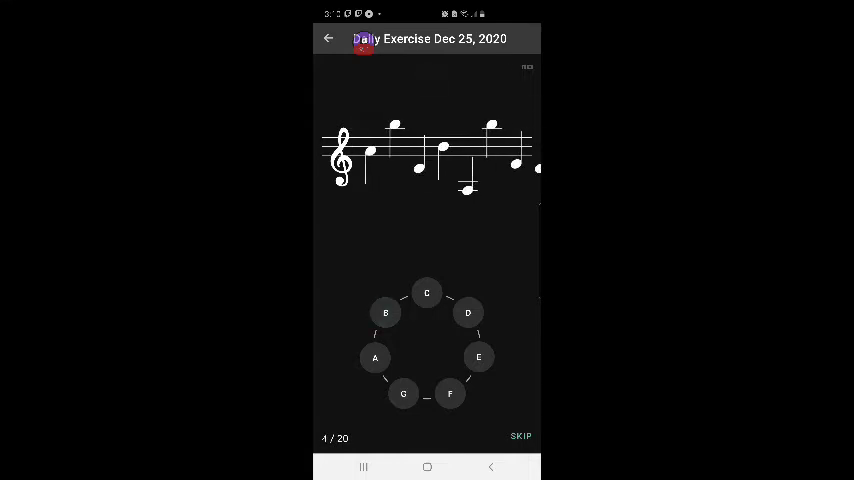
click(427, 293)
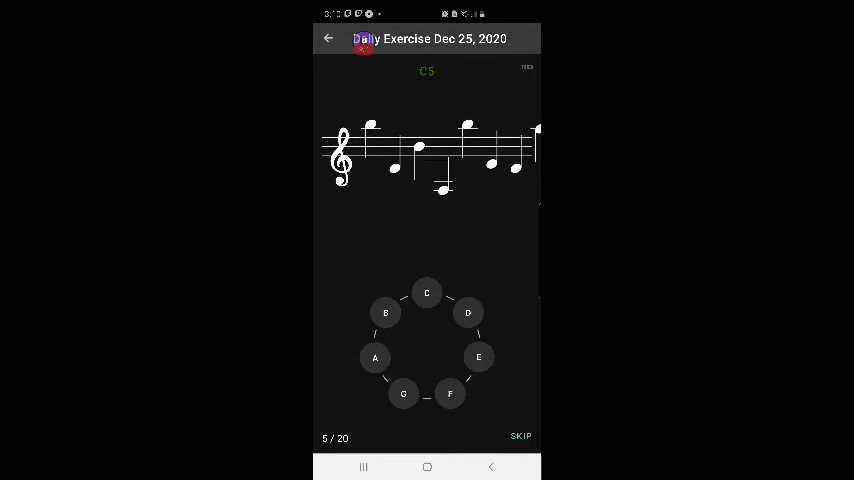
- Name the next notes B, F, D, A, B, G, F
click(385, 313)
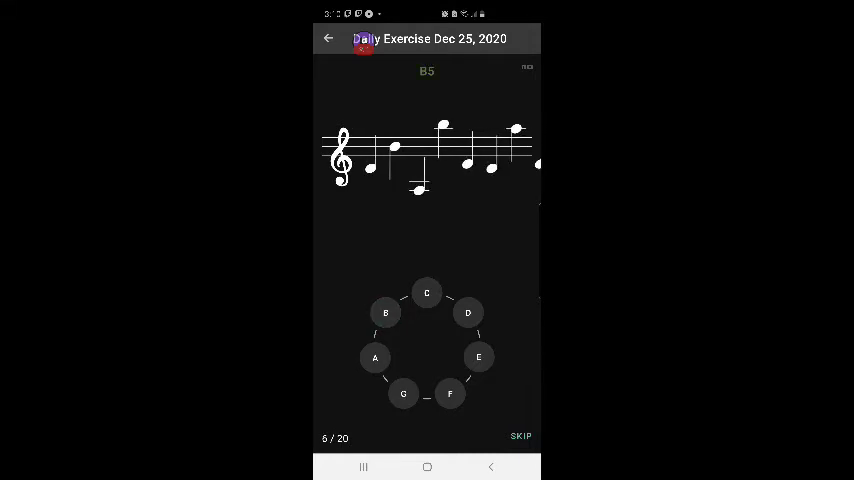
click(450, 393)
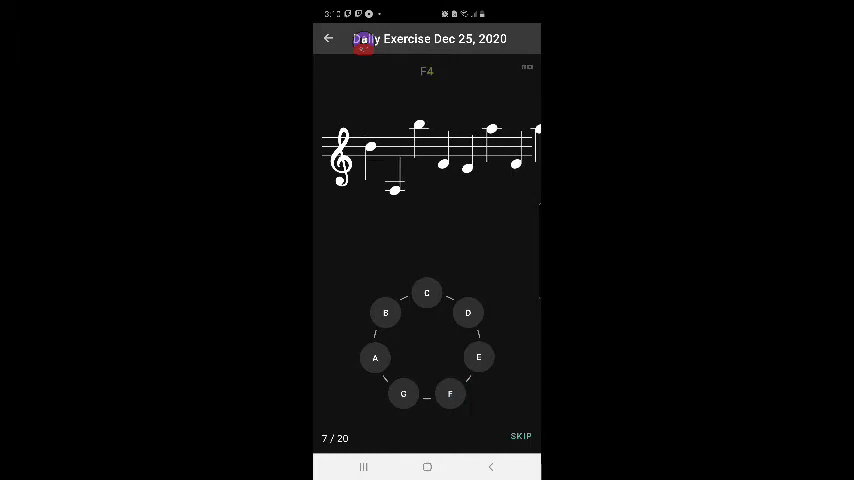
click(468, 313)
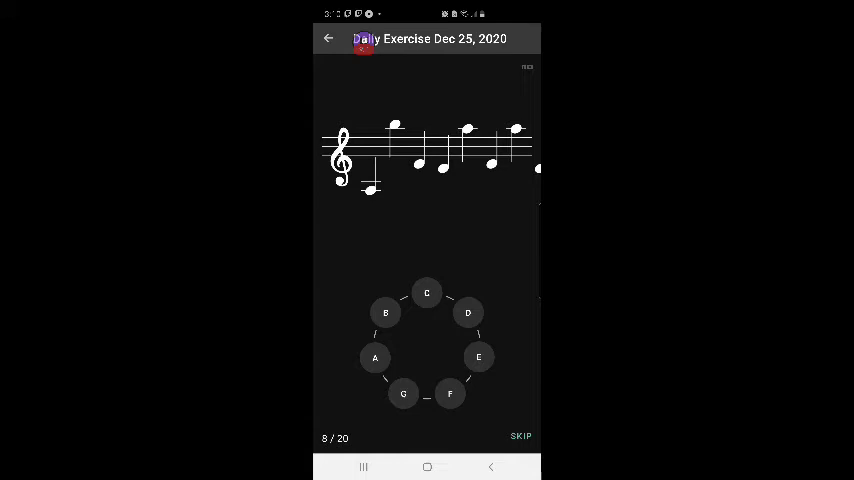
click(375, 357)
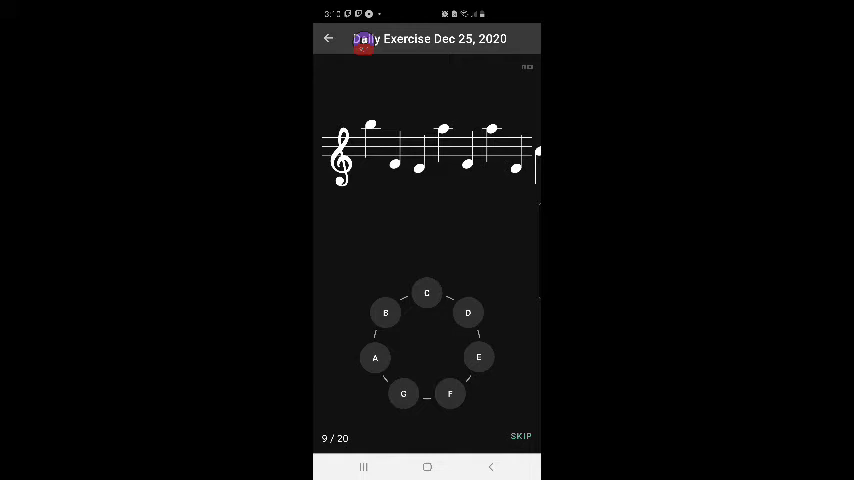
click(385, 313)
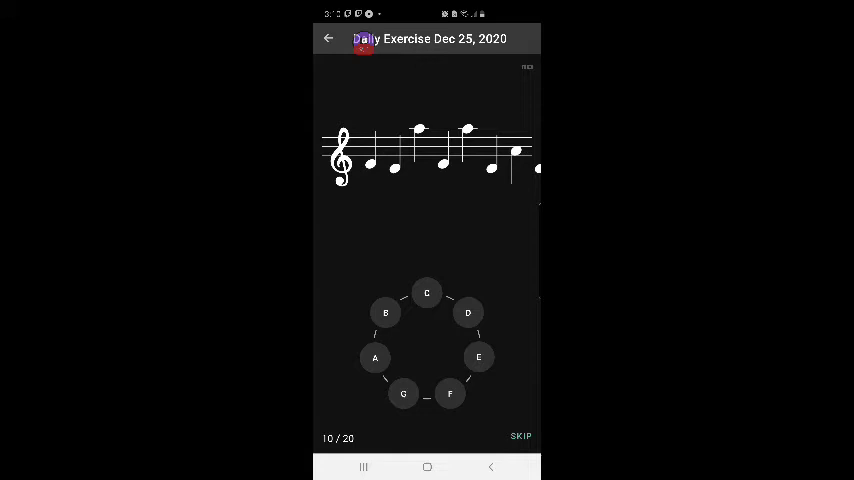
click(403, 393)
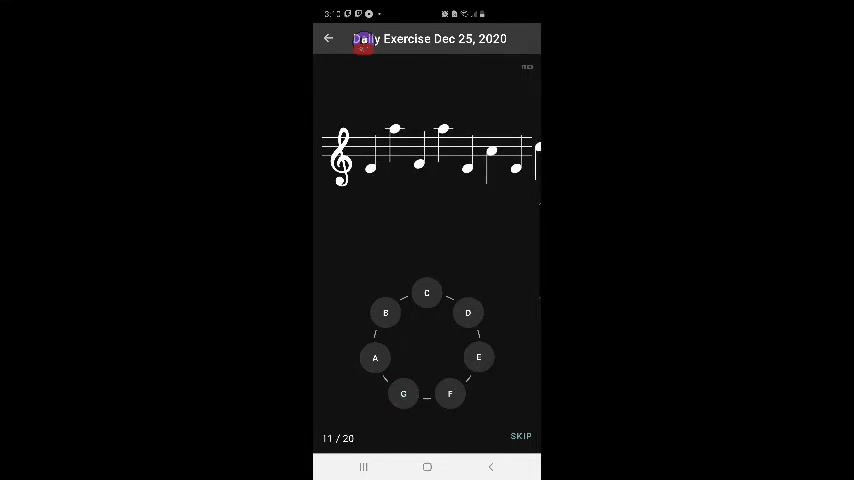
click(450, 393)
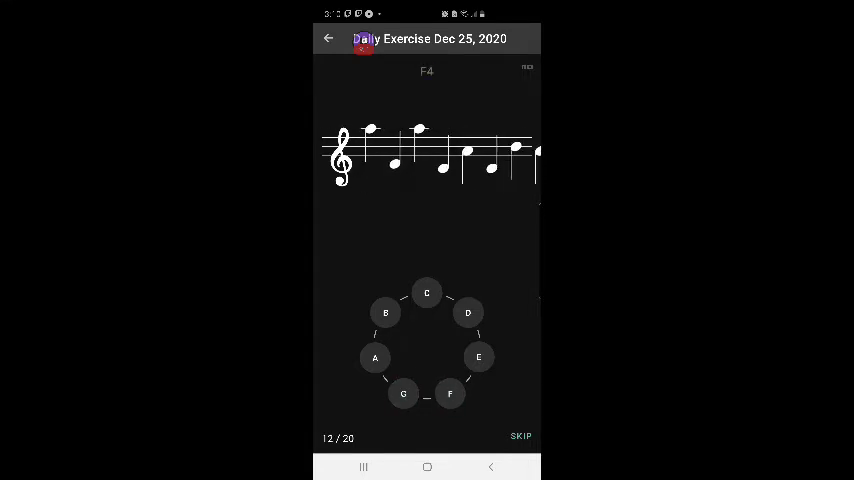
- Name the following notes A, G, A, F, C, F, D, C
click(375, 357)
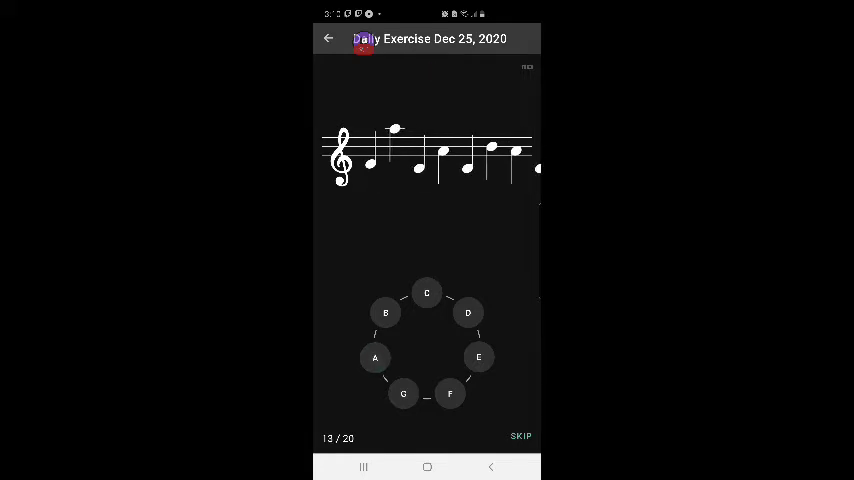
click(403, 393)
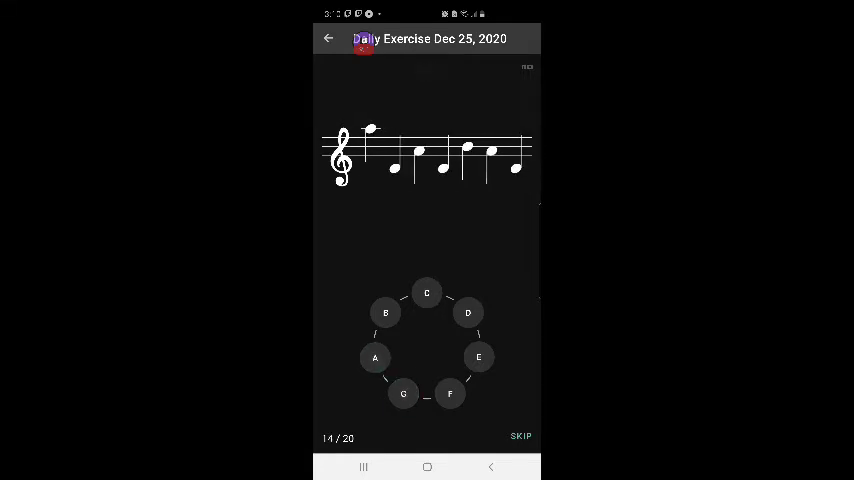
click(375, 357)
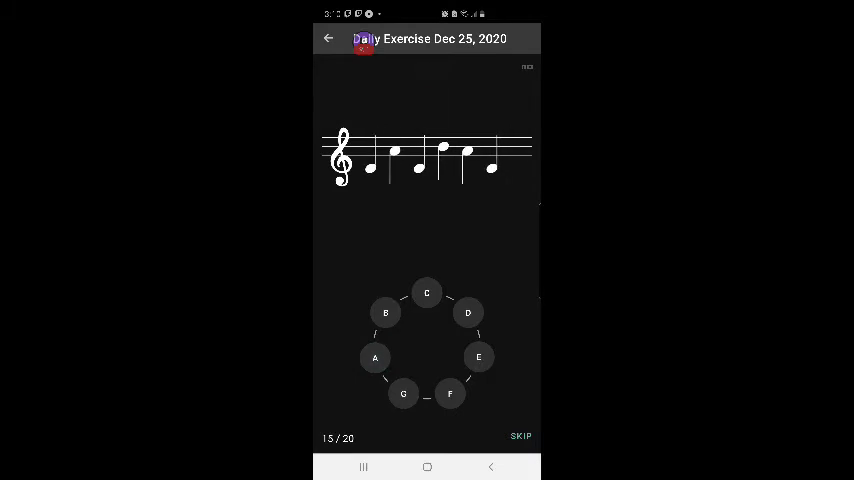
click(450, 393)
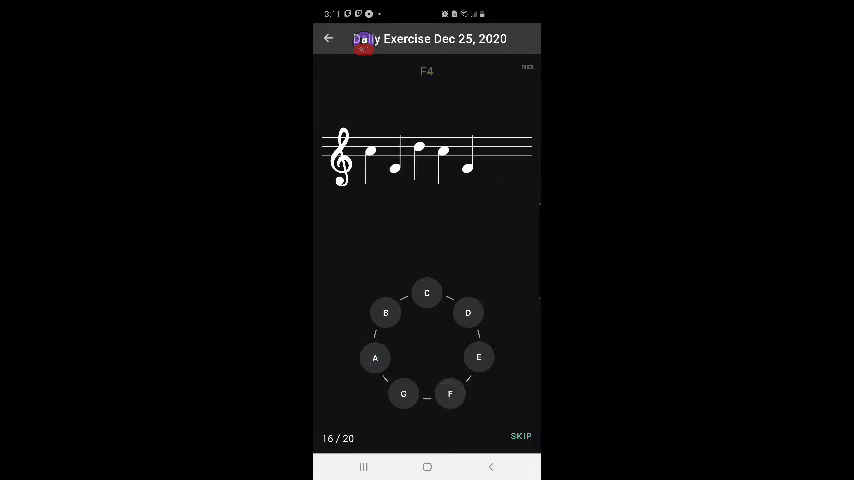
click(427, 293)
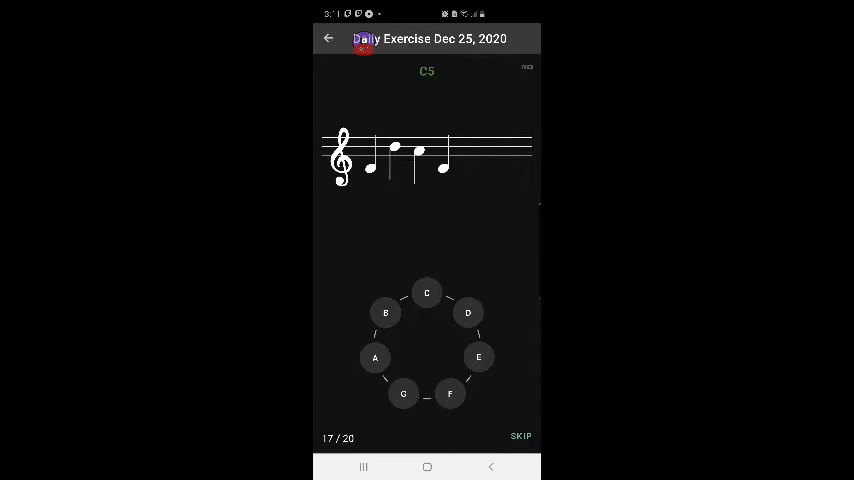
click(450, 393)
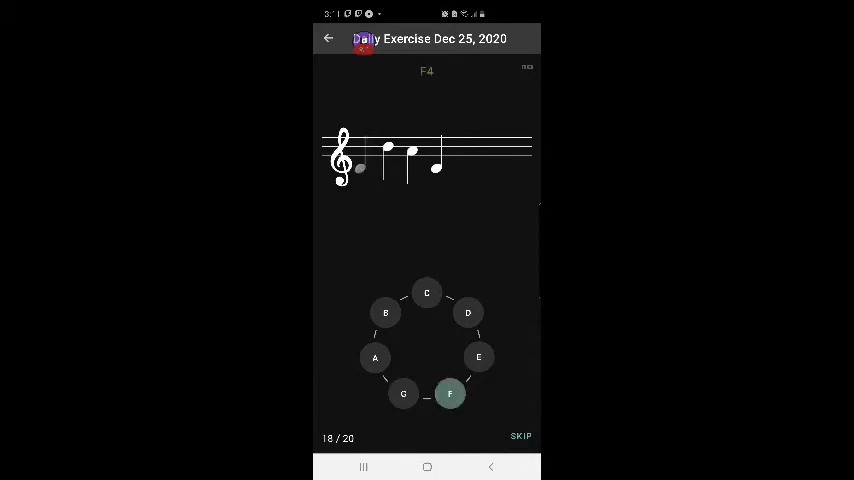
click(468, 313)
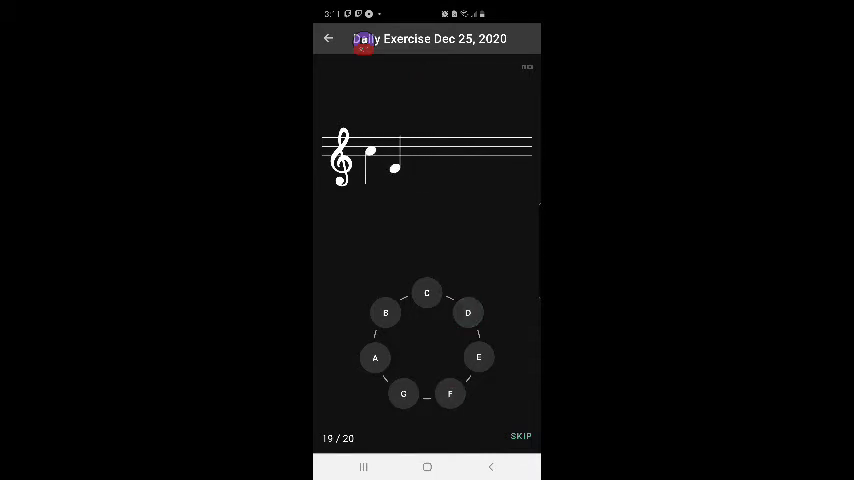
click(427, 292)
- Name the last note F and close the 100% results screen
click(450, 393)
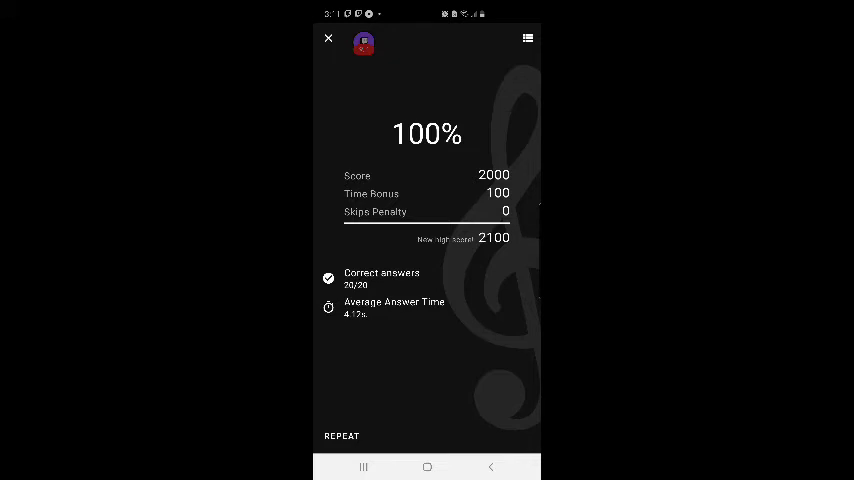
click(328, 38)
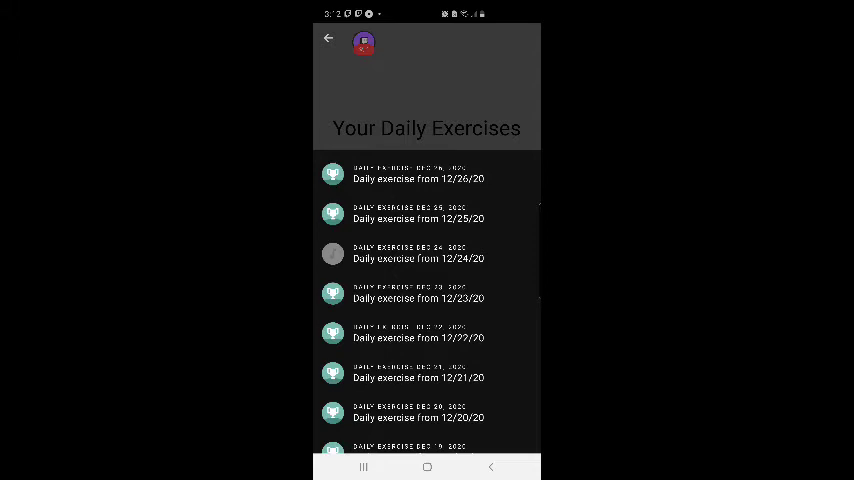
scroll(427, 300, down, 5)
scroll(427, 300, up, 5)
- Open the Dec 24, 2020 entry from Your Daily Exercises
click(418, 253)
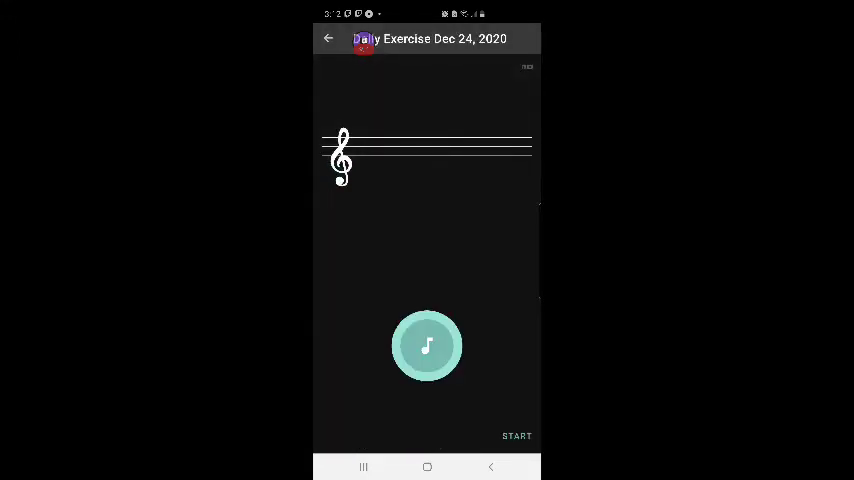
- Start the Dec 24 exercise and drag answer notes onto the staff through item 5
click(517, 436)
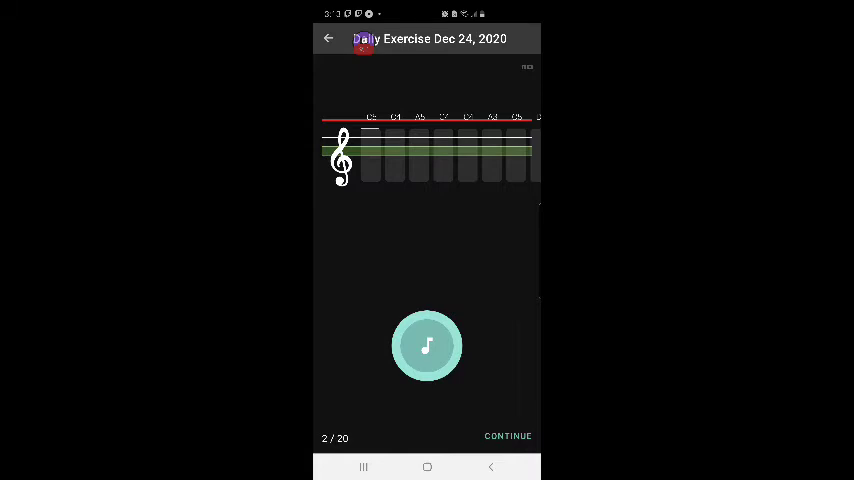
click(508, 436)
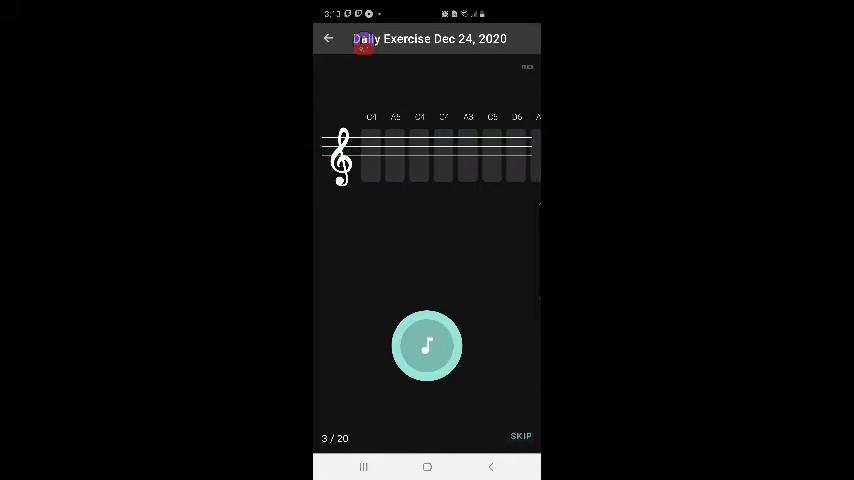
mouse_move(427, 346)
mouse_down()
mouse_move(407, 210)
mouse_move(379, 130)
mouse_move(375, 137)
mouse_up()
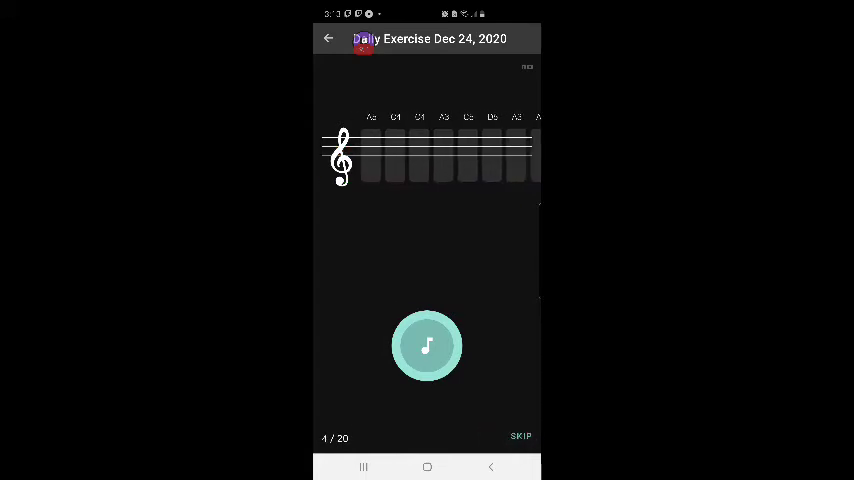
drag(427, 345, 375, 148)
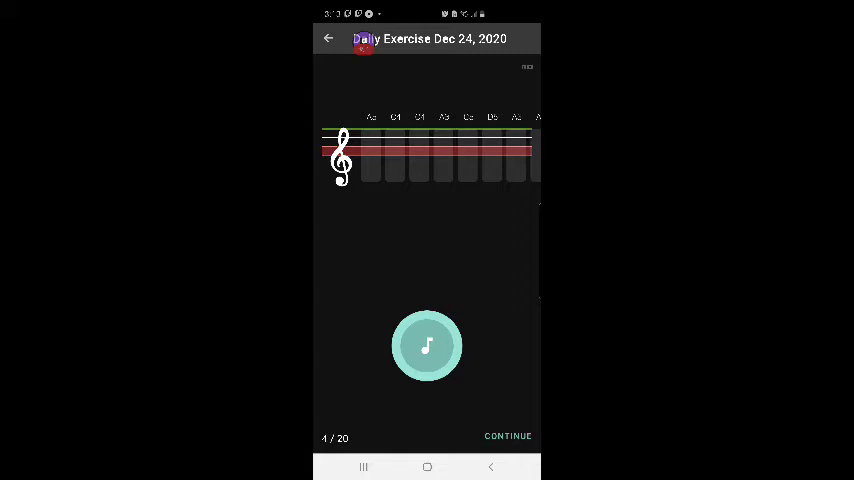
click(508, 436)
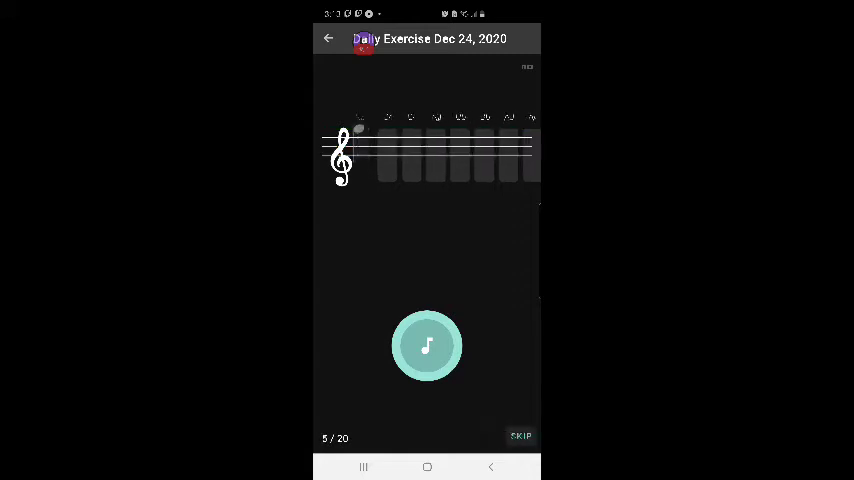
drag(427, 346, 372, 148)
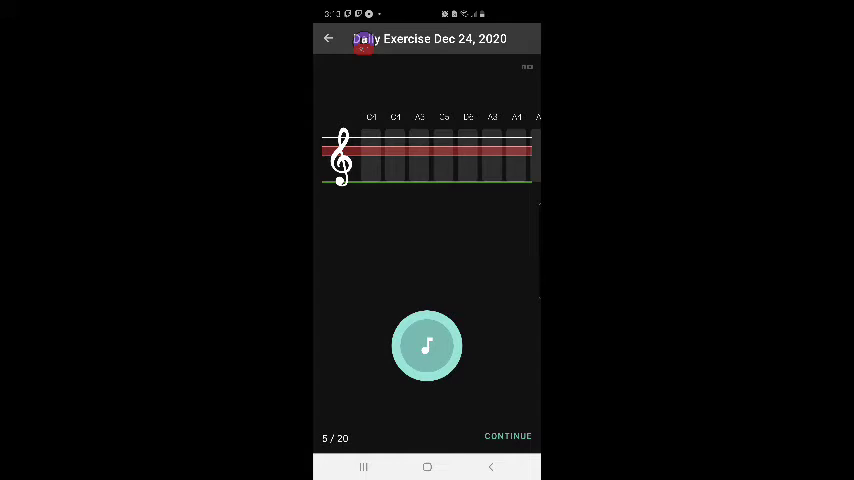
- Continue past the missed item 6, then drag notes onto the staff for items 7 and 8
click(508, 436)
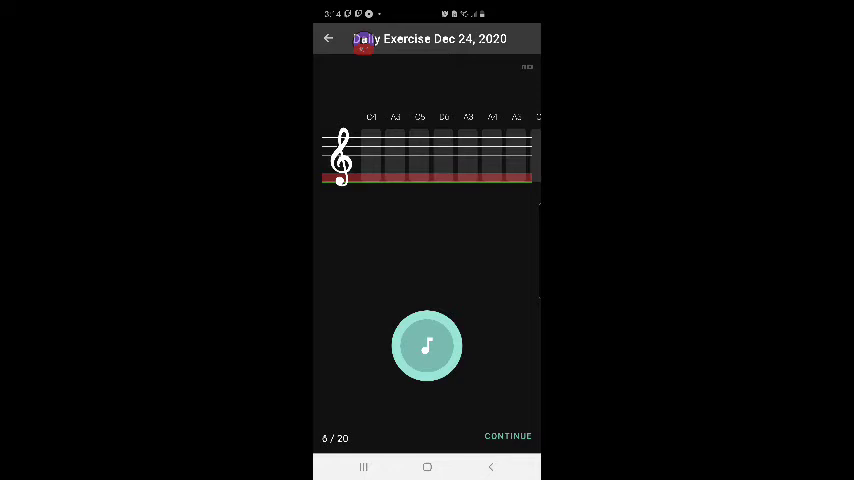
click(508, 436)
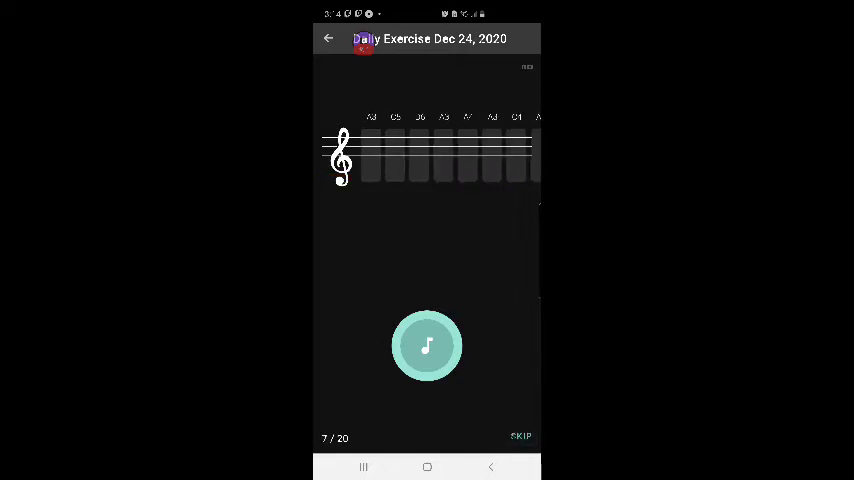
mouse_move(427, 346)
mouse_down()
mouse_move(372, 162)
mouse_move(367, 202)
mouse_move(368, 195)
mouse_up()
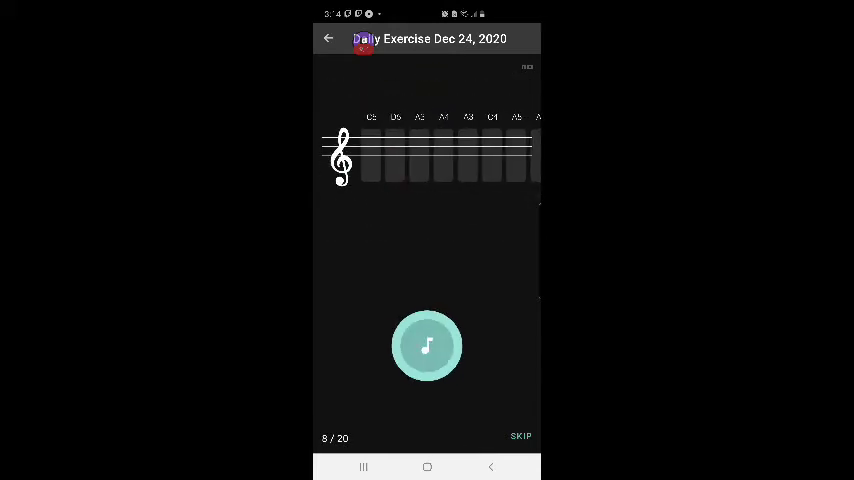
mouse_move(427, 346)
mouse_down()
mouse_move(381, 118)
mouse_move(373, 122)
mouse_up()
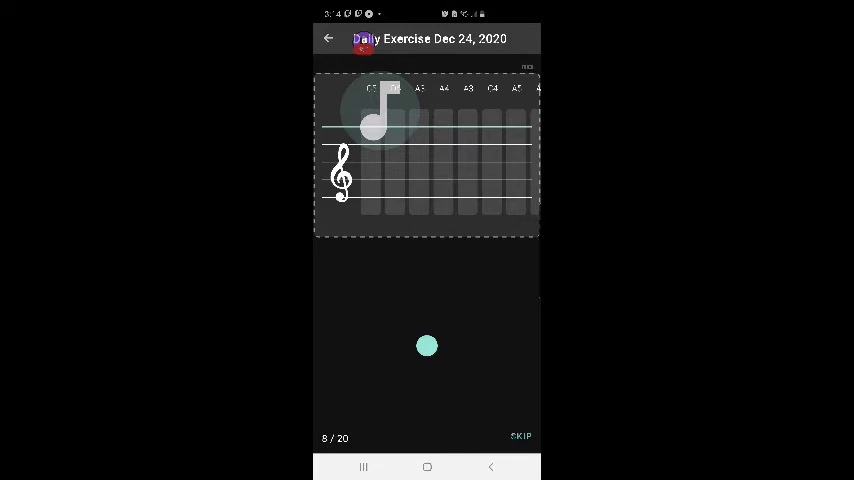
drag(373, 118, 369, 124)
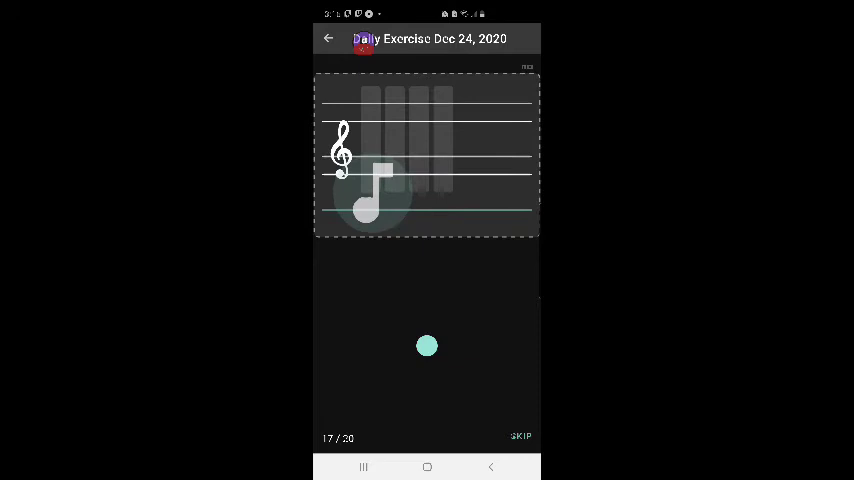
- Place the F3, D6 and final A4 notes on the staff for items 18–20
drag(365, 215, 365, 205)
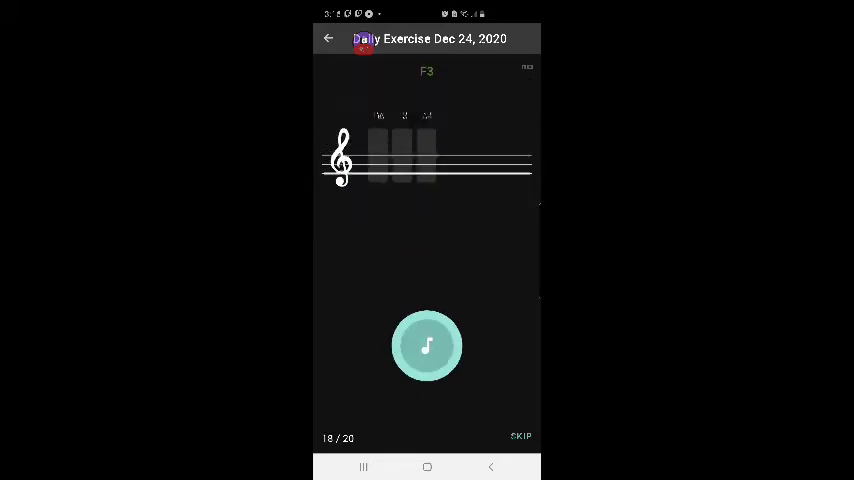
drag(427, 345, 368, 122)
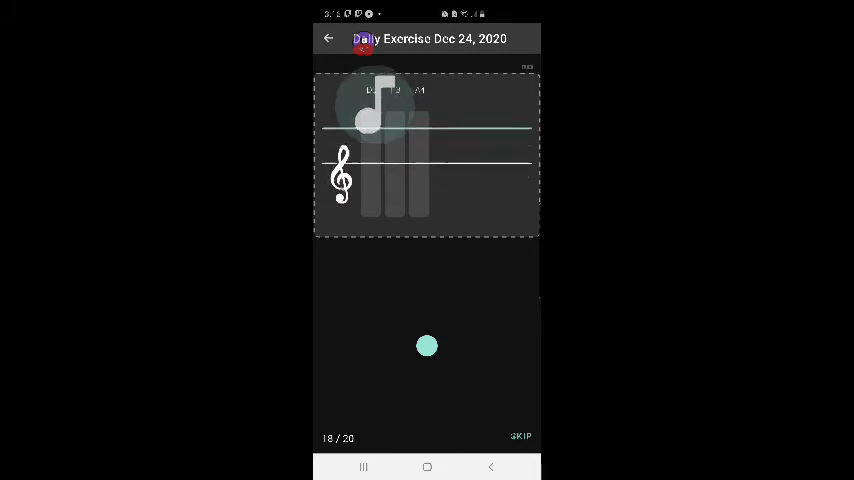
drag(368, 122, 366, 91)
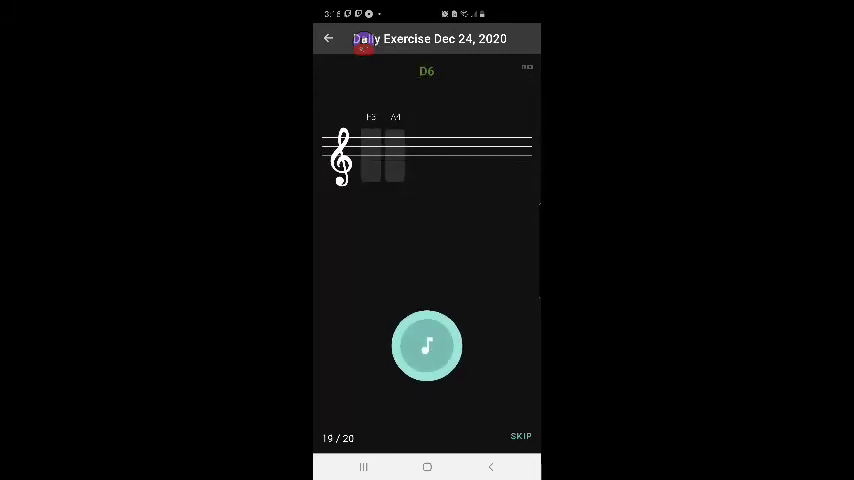
mouse_move(427, 345)
mouse_down()
mouse_move(436, 345)
mouse_move(368, 160)
mouse_move(366, 170)
mouse_up()
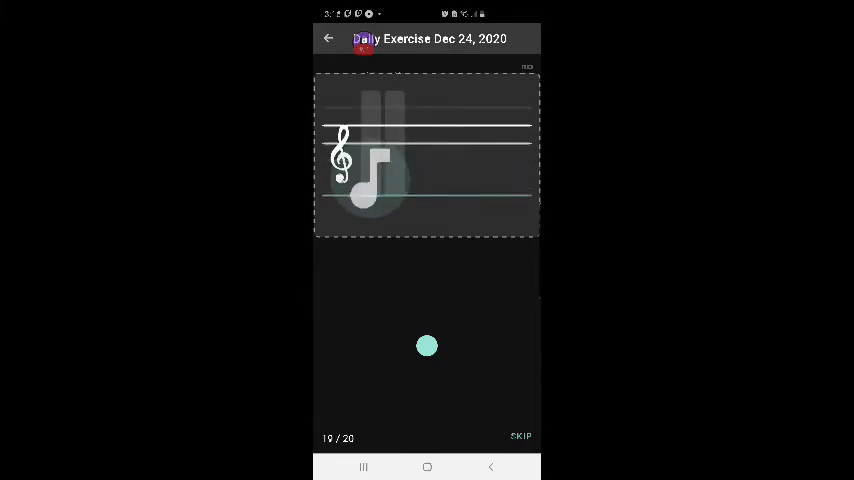
drag(366, 170, 362, 212)
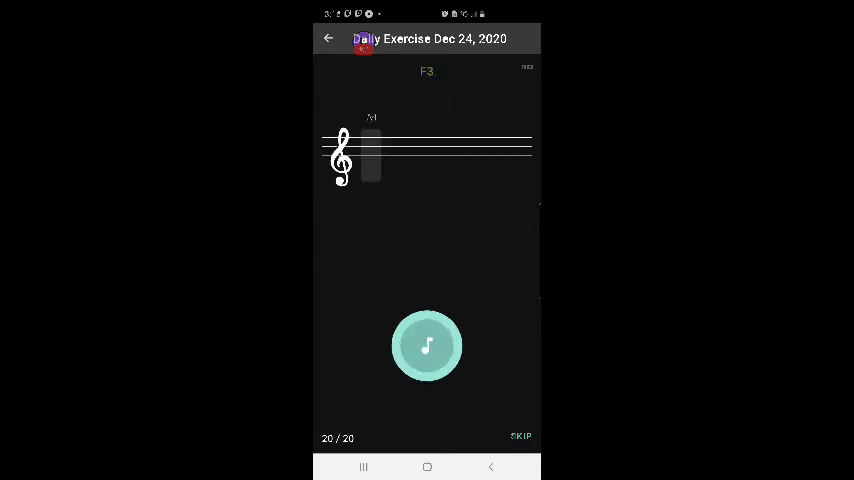
drag(427, 346, 385, 170)
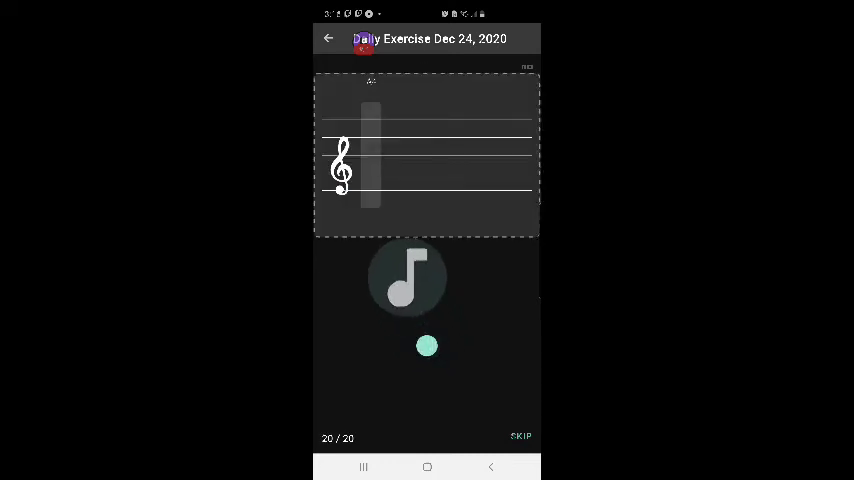
drag(385, 170, 375, 156)
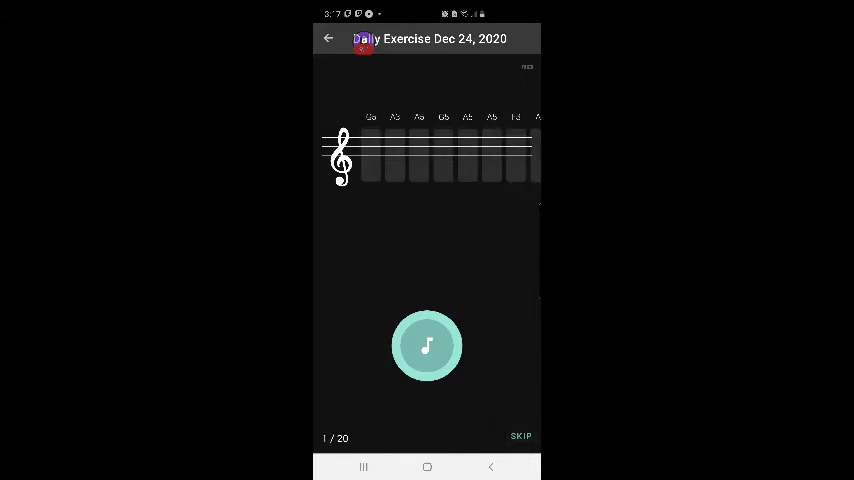
- Drag notes onto the staff for items 1–6 of the new round, including G5 and A3
drag(427, 346, 366, 118)
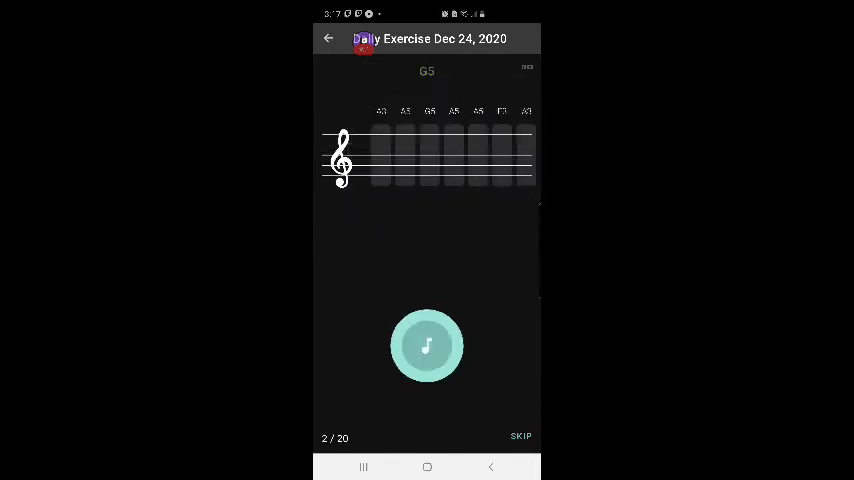
mouse_move(427, 346)
mouse_down()
mouse_move(372, 160)
mouse_move(362, 195)
mouse_up()
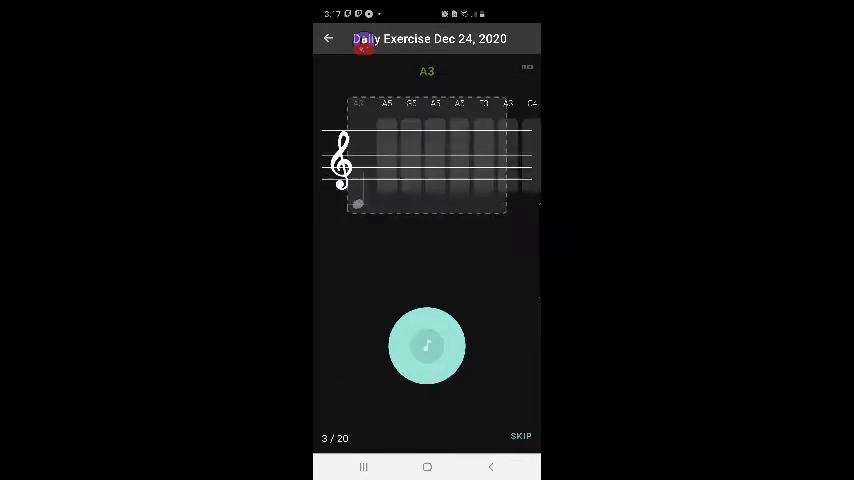
mouse_move(427, 346)
mouse_down()
mouse_move(416, 334)
mouse_move(369, 118)
mouse_up()
drag(427, 346, 370, 118)
drag(427, 346, 368, 112)
drag(427, 346, 370, 110)
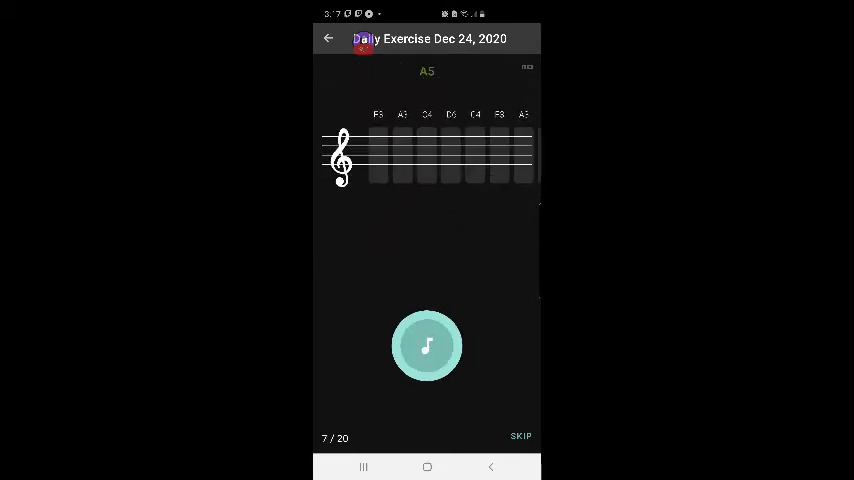
- Place and adjust notes for items 7–11, including F3 and D6, reaching item 12
drag(427, 346, 423, 318)
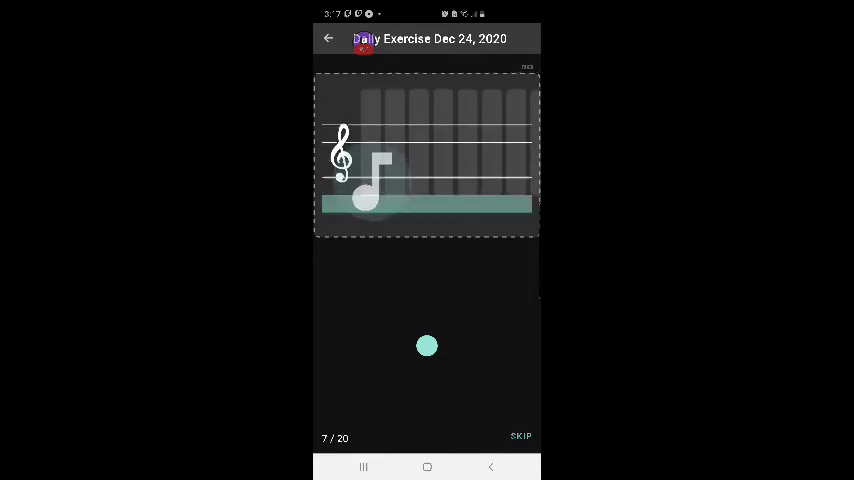
drag(367, 190, 362, 211)
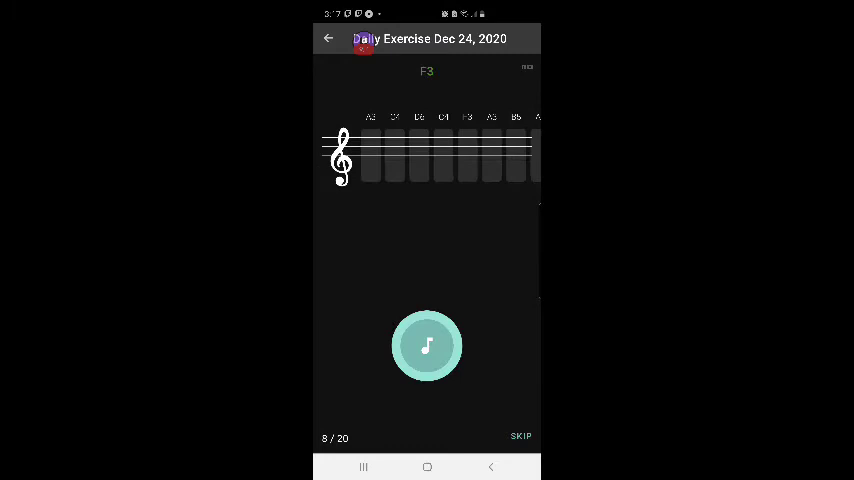
mouse_move(427, 346)
mouse_down()
mouse_move(380, 165)
mouse_move(380, 175)
mouse_up()
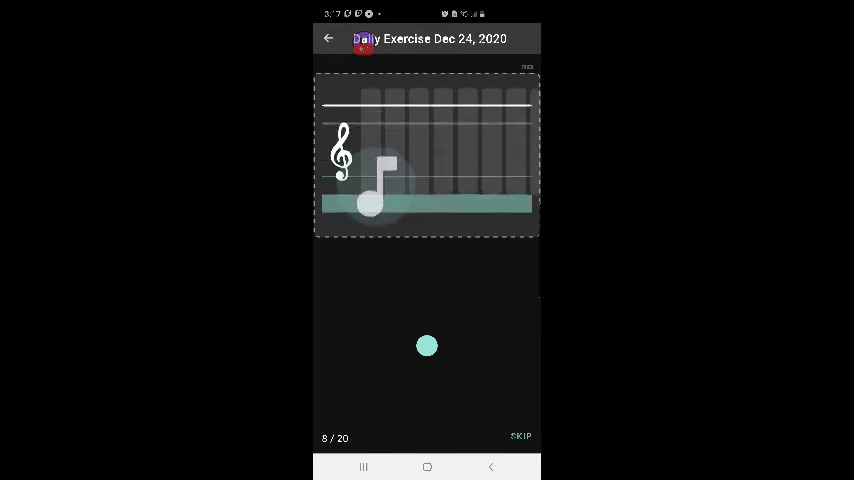
drag(378, 178, 370, 195)
drag(427, 346, 427, 346)
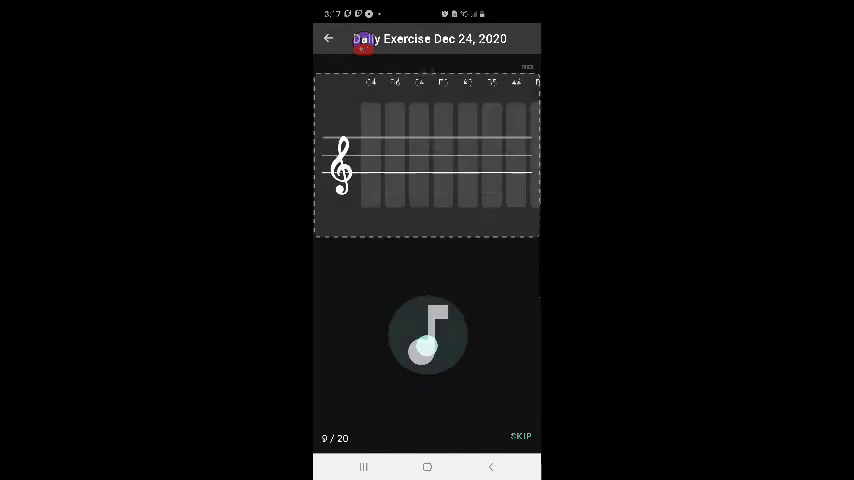
drag(420, 300, 385, 160)
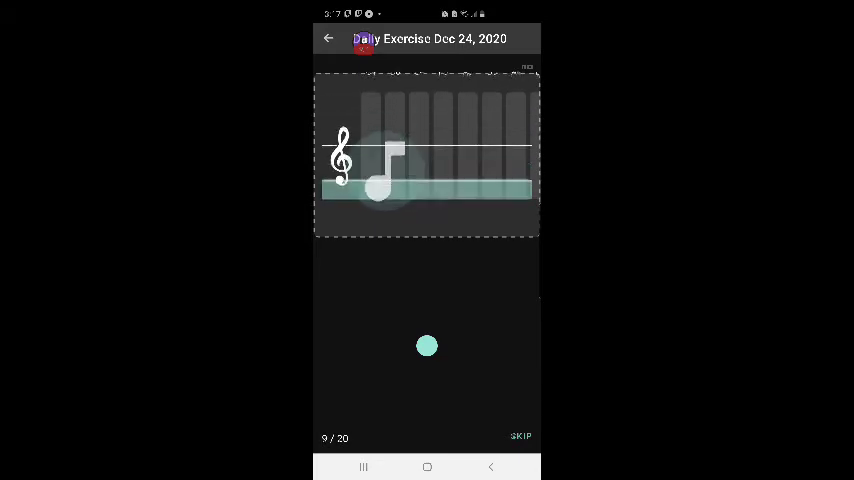
drag(385, 160, 380, 178)
mouse_move(427, 346)
mouse_down()
mouse_move(430, 318)
mouse_move(367, 100)
mouse_up()
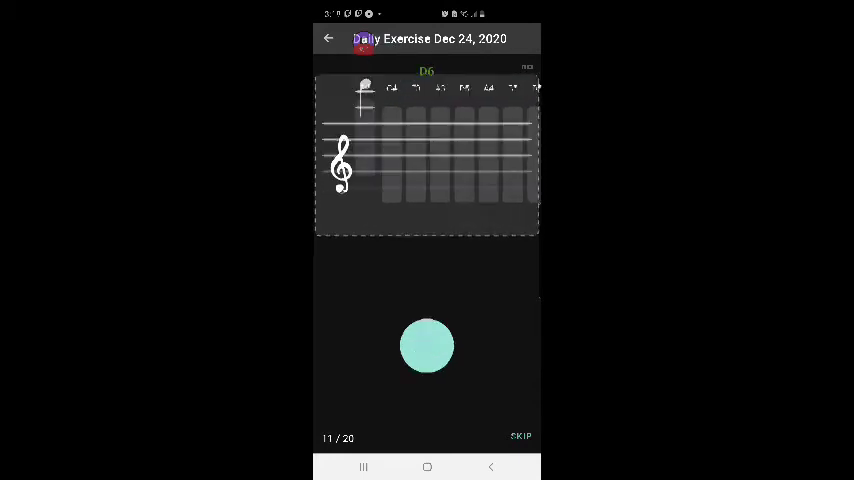
mouse_move(427, 346)
mouse_down()
mouse_move(440, 310)
mouse_move(431, 324)
mouse_move(423, 320)
mouse_move(374, 163)
mouse_move(368, 186)
mouse_up()
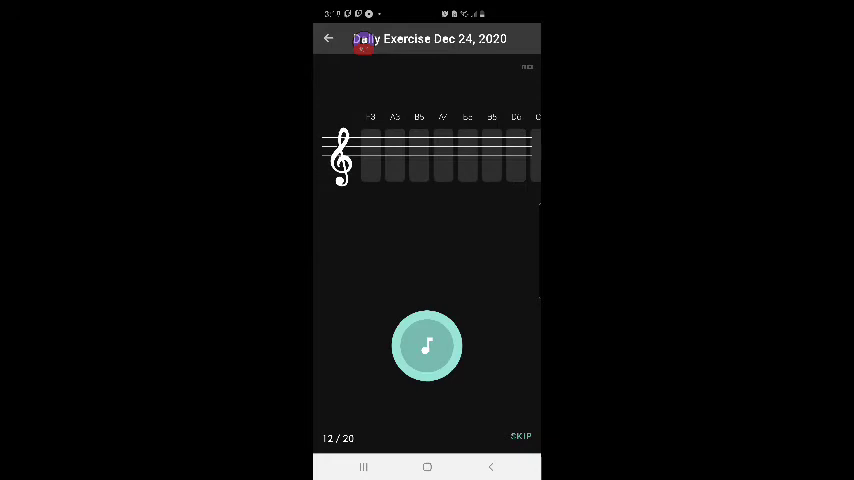
- Answer items 12–19, continuing past the missed notes and singing B5, reaching the last item
mouse_move(427, 346)
mouse_down()
mouse_move(381, 171)
mouse_move(368, 162)
mouse_move(375, 182)
mouse_move(368, 200)
mouse_up()
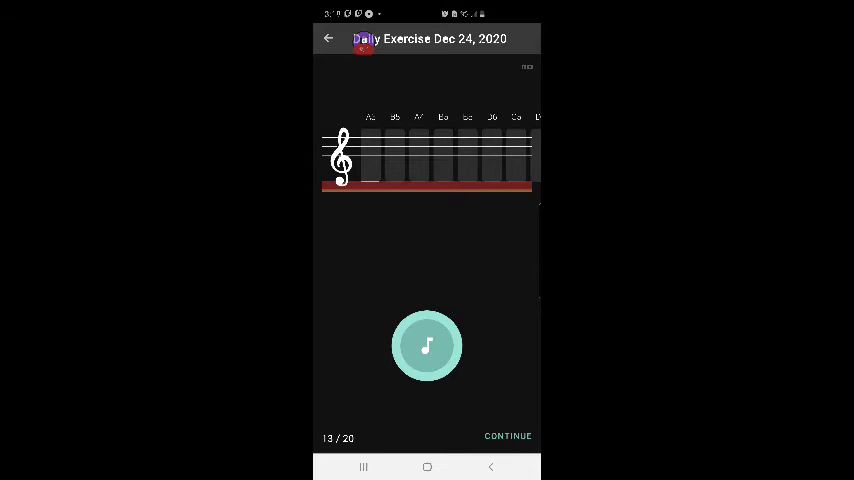
click(508, 436)
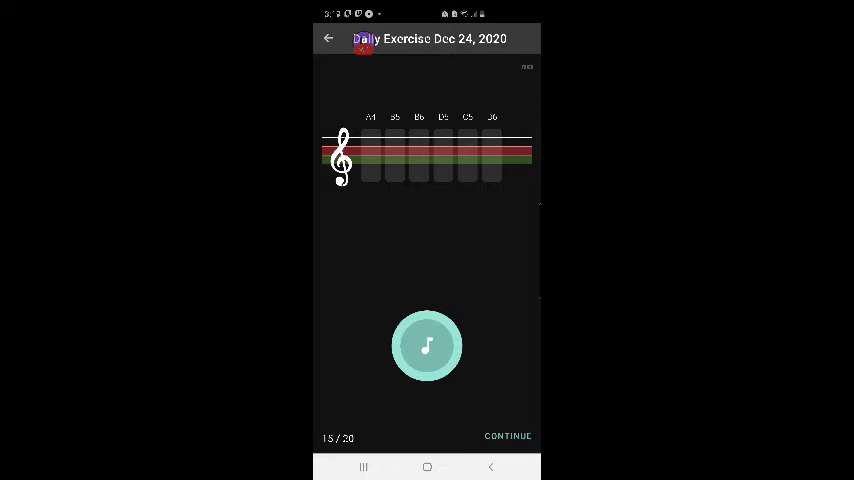
click(508, 436)
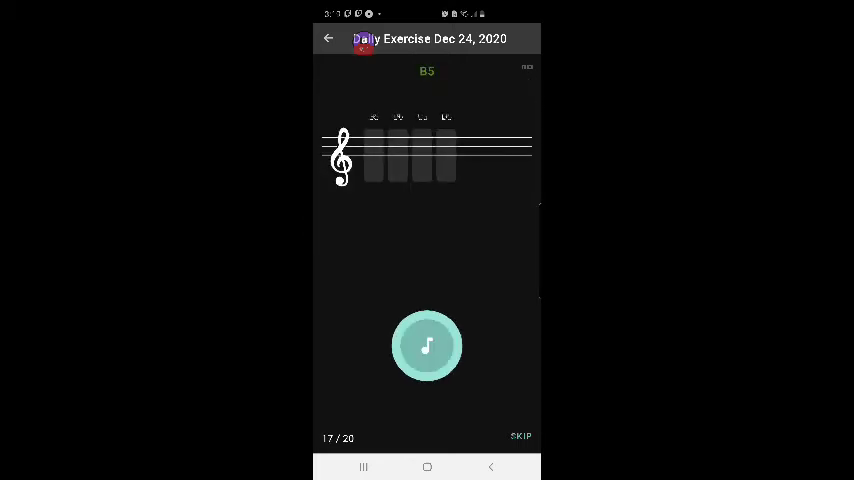
click(427, 346)
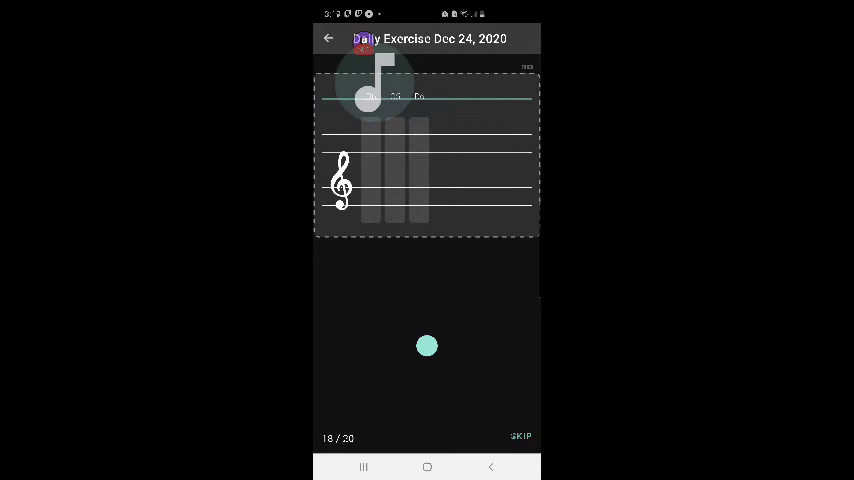
click(426, 345)
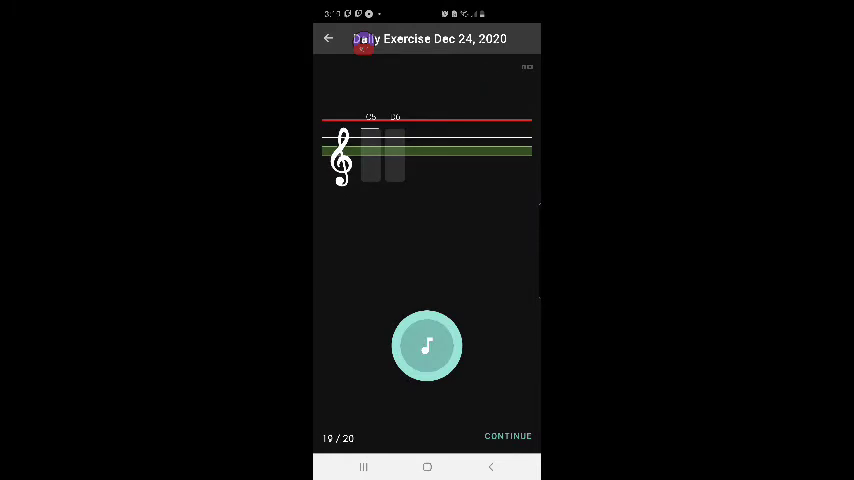
click(427, 346)
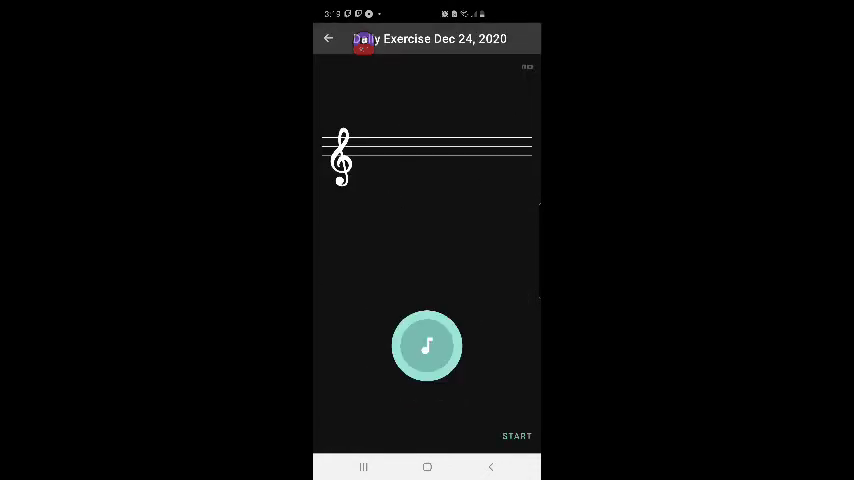
- Restart the 20-note round and place answer notes on the staff for questions 13–16
click(517, 436)
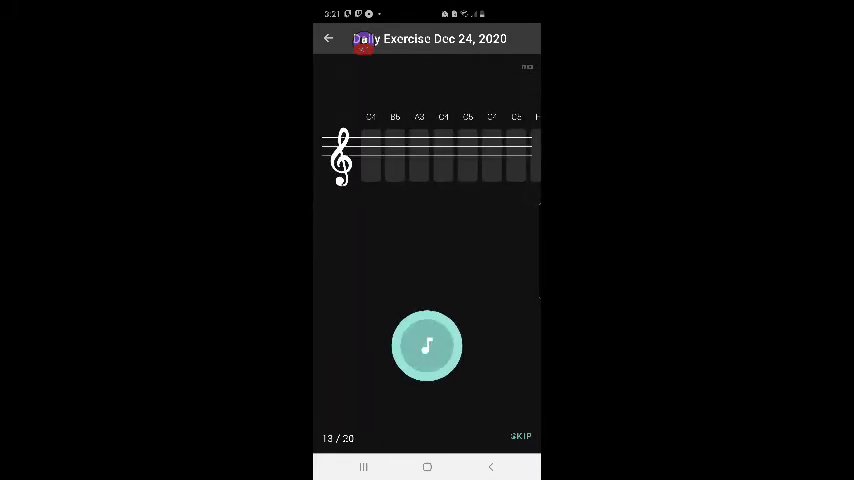
mouse_move(427, 346)
mouse_down()
mouse_move(380, 168)
mouse_move(376, 182)
mouse_up()
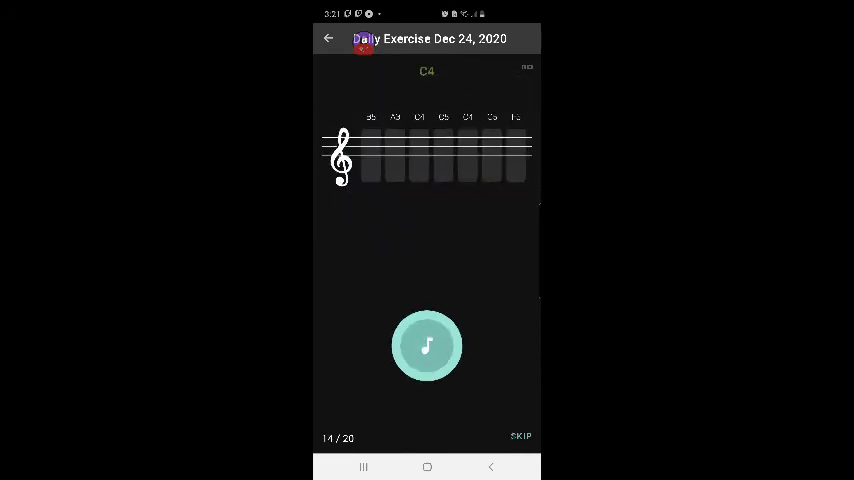
mouse_move(427, 346)
mouse_down()
mouse_move(437, 315)
mouse_move(423, 257)
mouse_move(368, 106)
mouse_up()
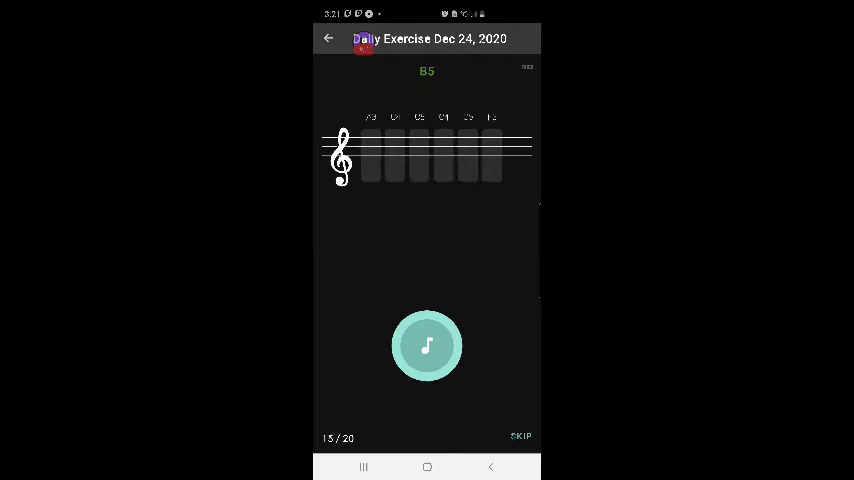
mouse_move(427, 346)
mouse_down()
mouse_move(368, 165)
mouse_move(368, 196)
mouse_up()
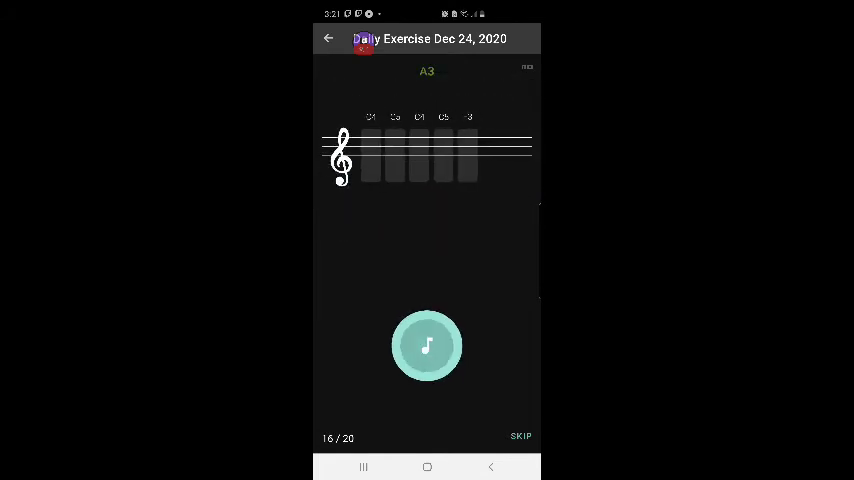
mouse_move(427, 346)
mouse_down()
mouse_move(395, 200)
mouse_move(374, 148)
mouse_move(374, 182)
mouse_up()
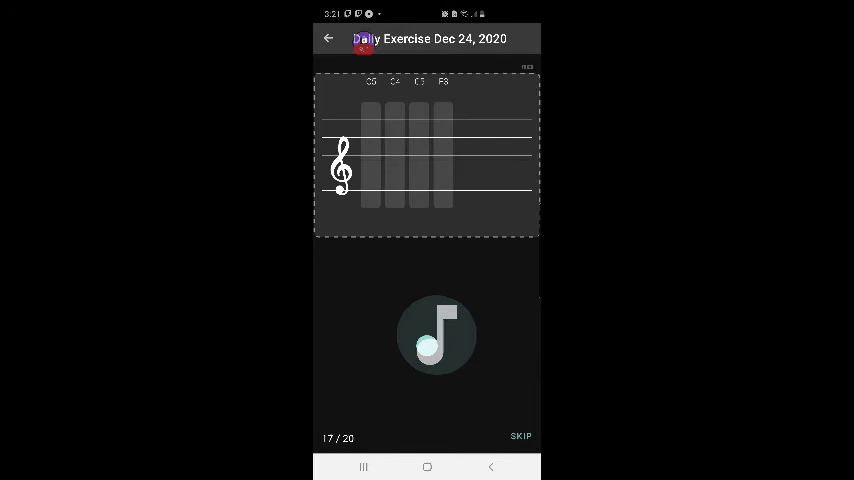
- Place notes for questions 17–20, finishing at 100% with a new high score of 2210
drag(427, 346, 427, 346)
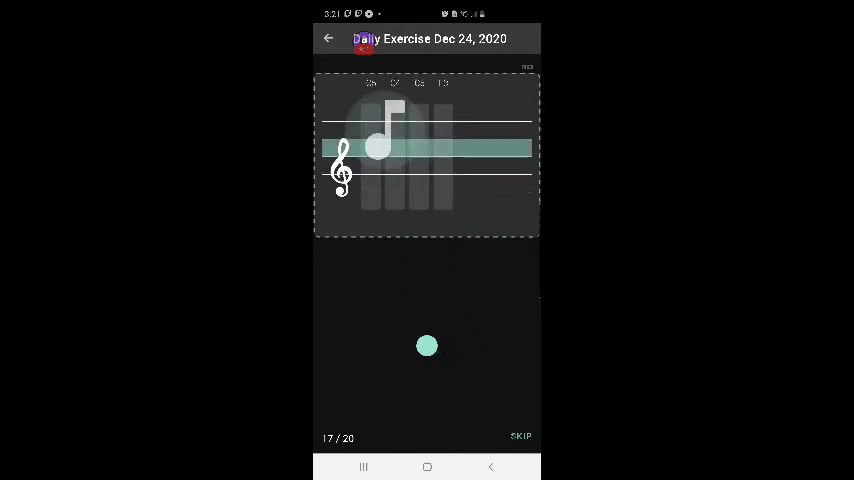
drag(378, 147, 378, 147)
drag(427, 346, 427, 346)
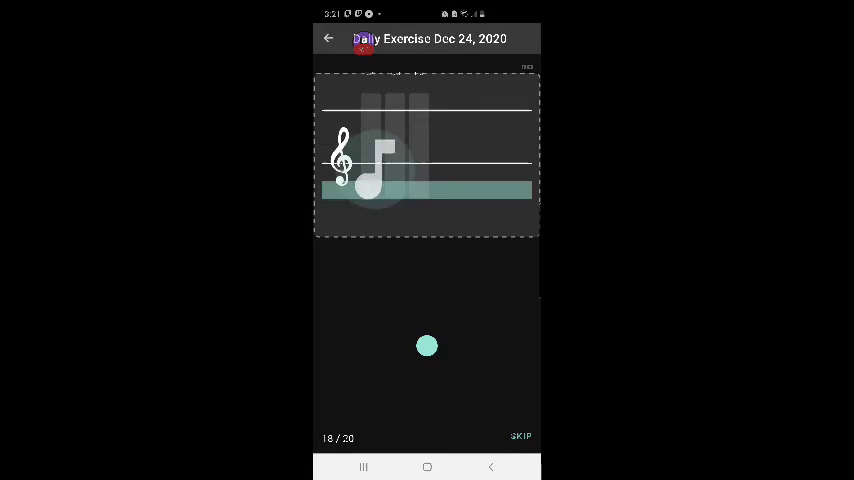
drag(368, 183, 368, 205)
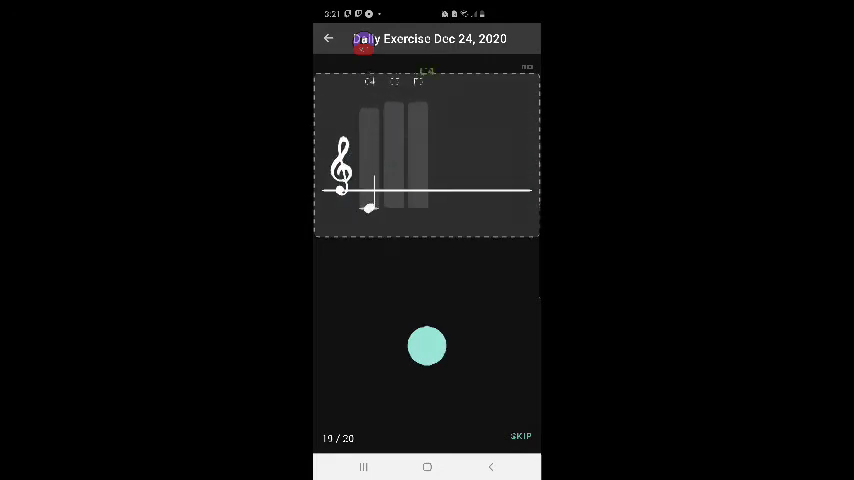
drag(427, 346, 427, 346)
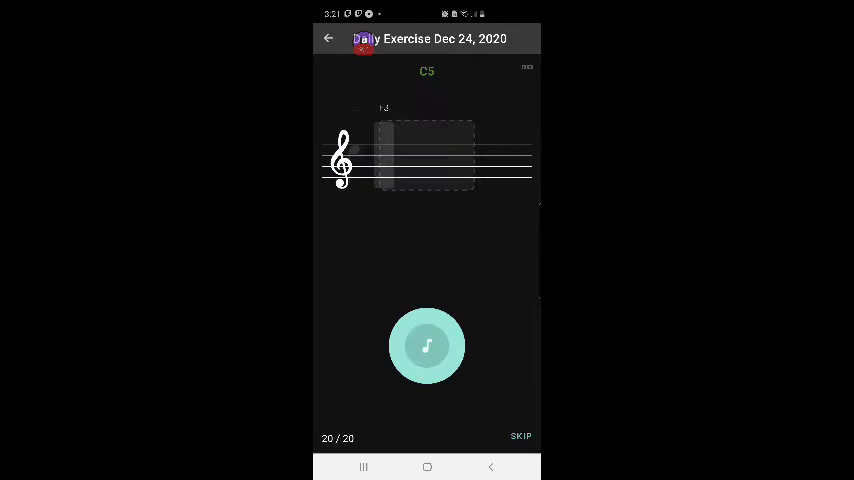
drag(427, 346, 427, 346)
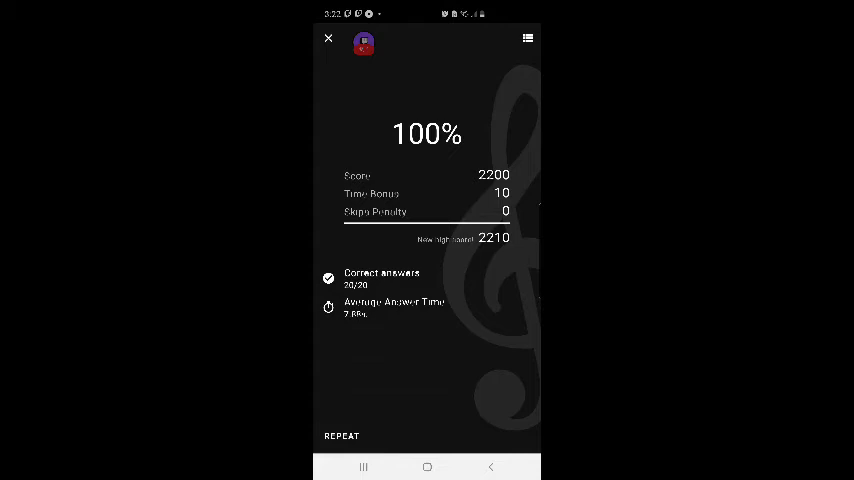
click(363, 43)
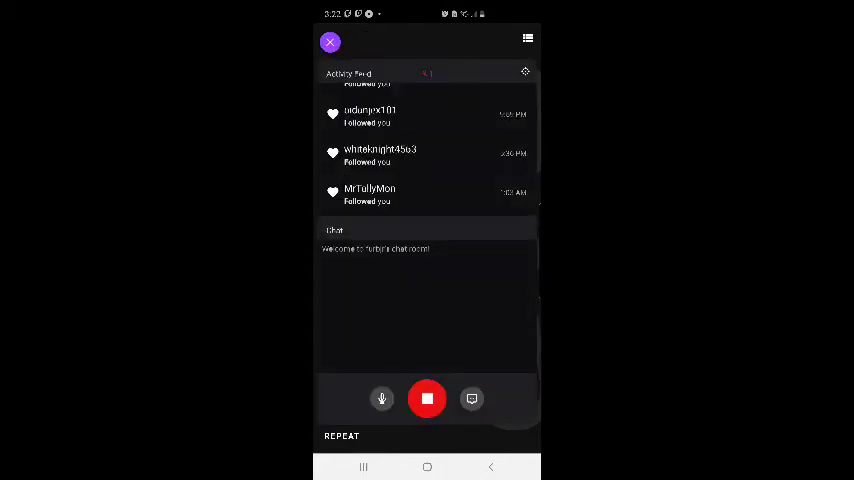
click(472, 398)
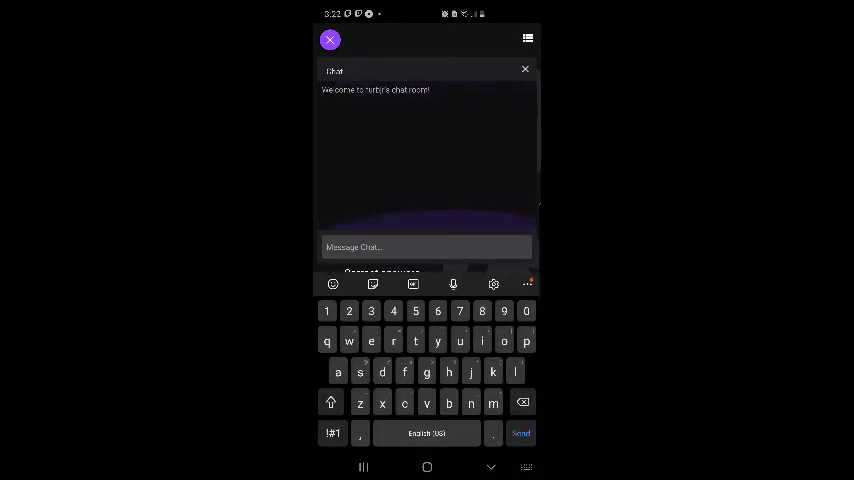
click(330, 39)
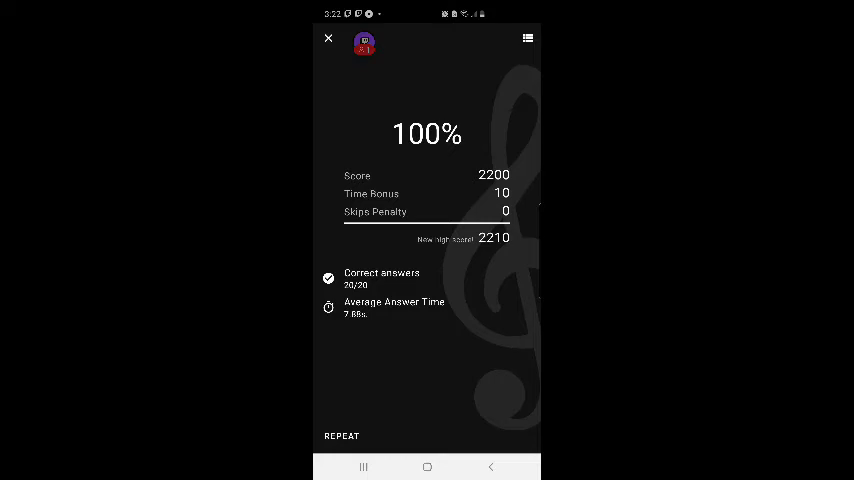
- Navigate from results through Home and Lessons to the Treble Clef lesson list, via recent apps
click(328, 38)
scroll(427, 300, down, 3)
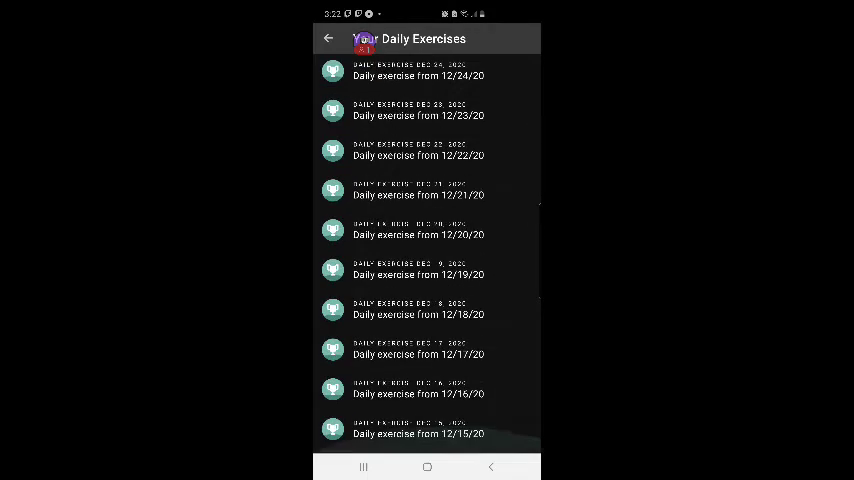
scroll(427, 300, up, 4)
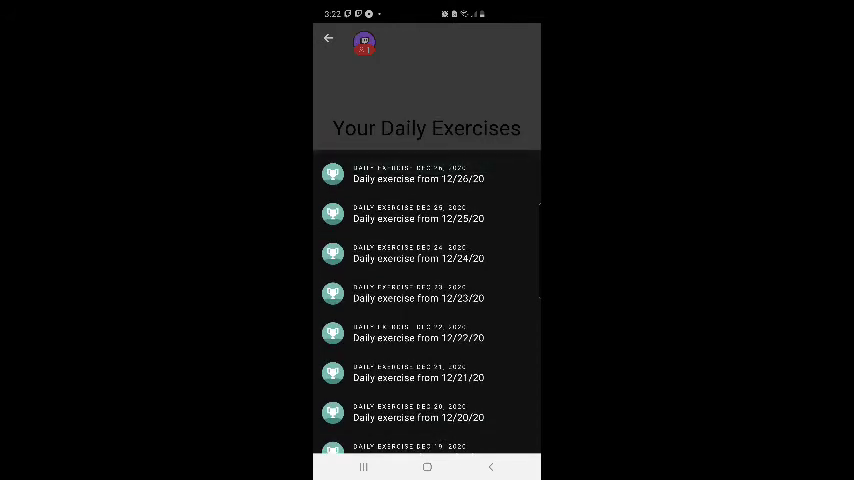
click(328, 38)
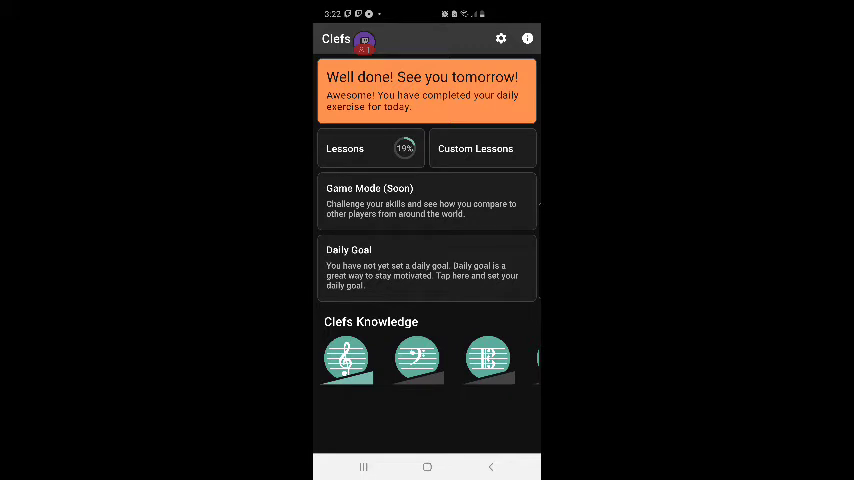
click(360, 148)
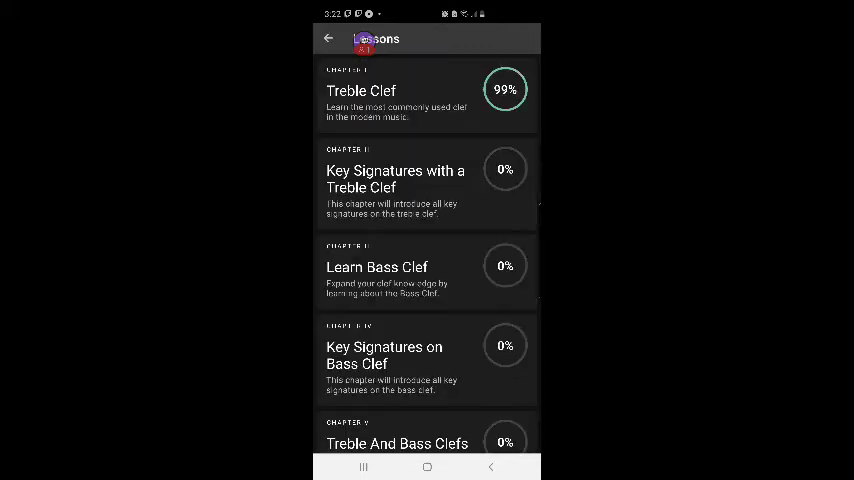
click(400, 95)
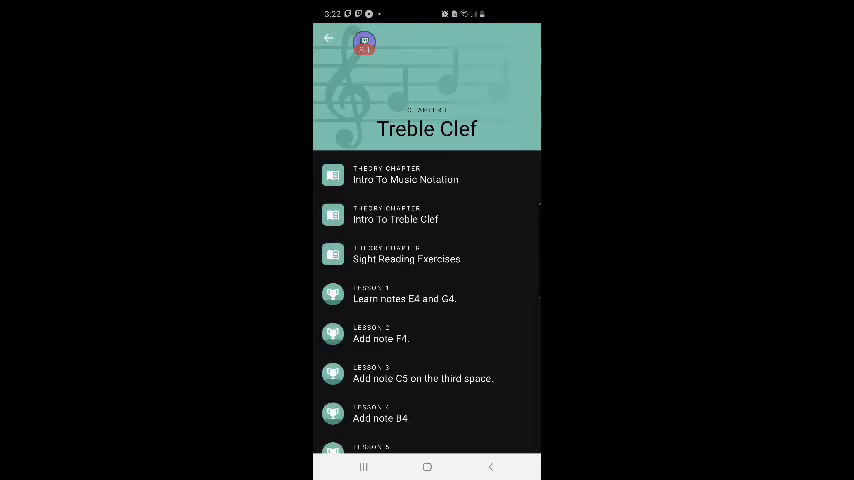
scroll(427, 300, down, 15)
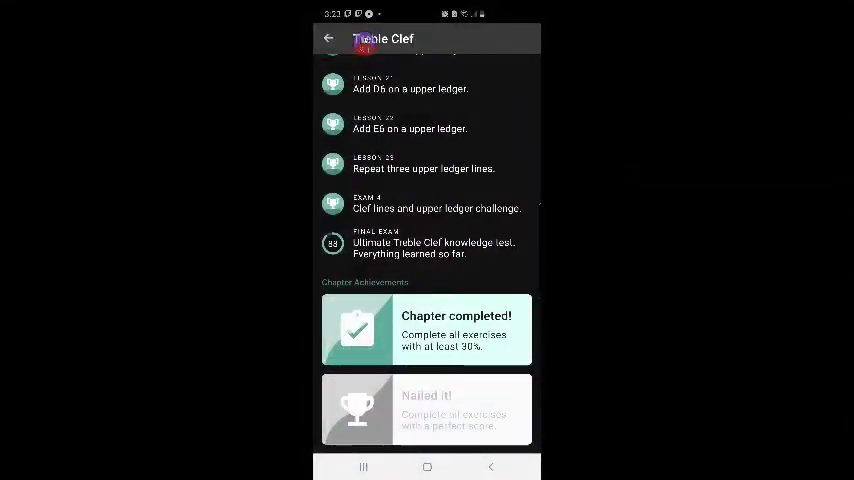
click(363, 466)
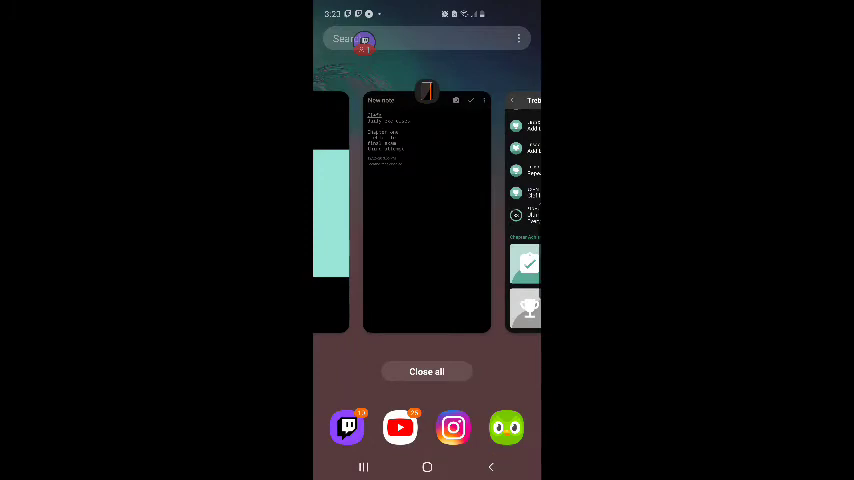
click(524, 200)
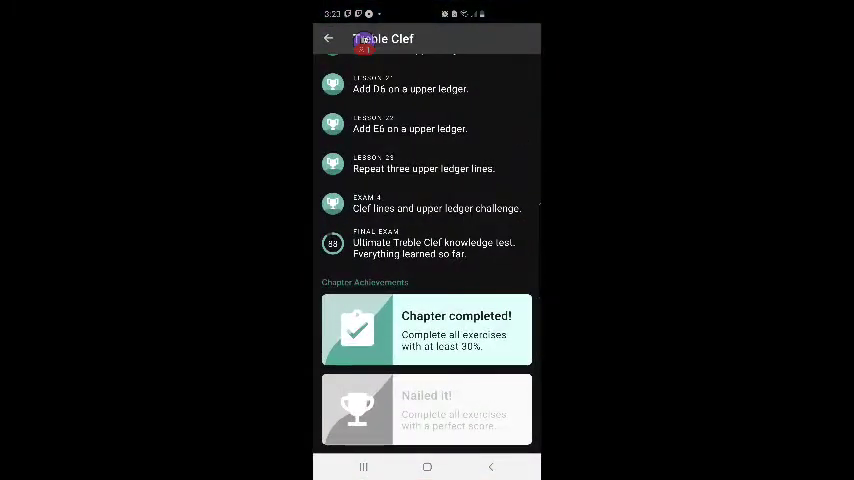
- Start the Treble Clef Final Exam and place the note for question 1
click(420, 245)
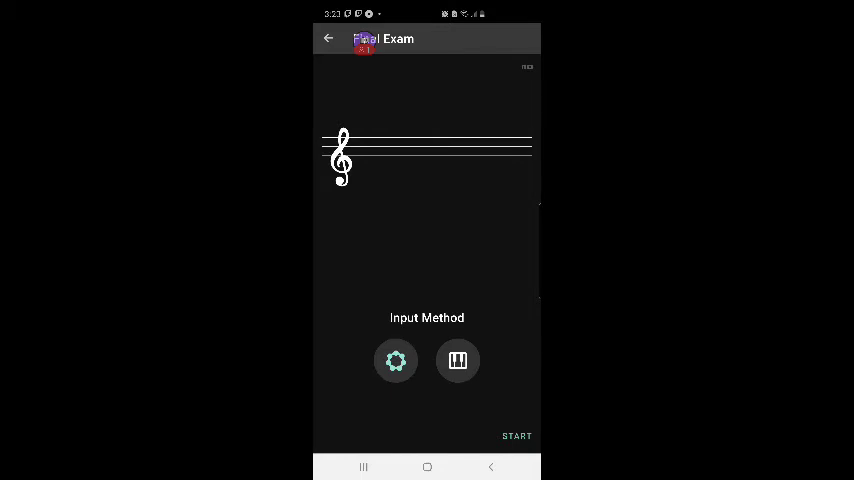
click(517, 436)
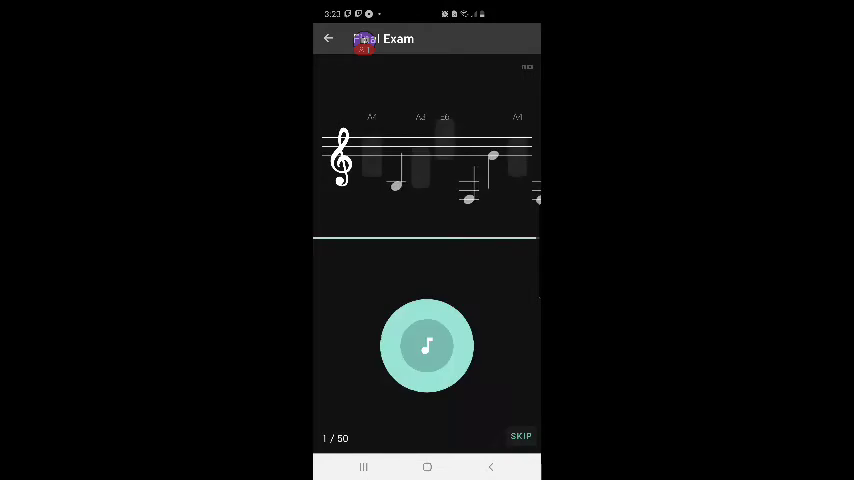
drag(427, 346, 380, 158)
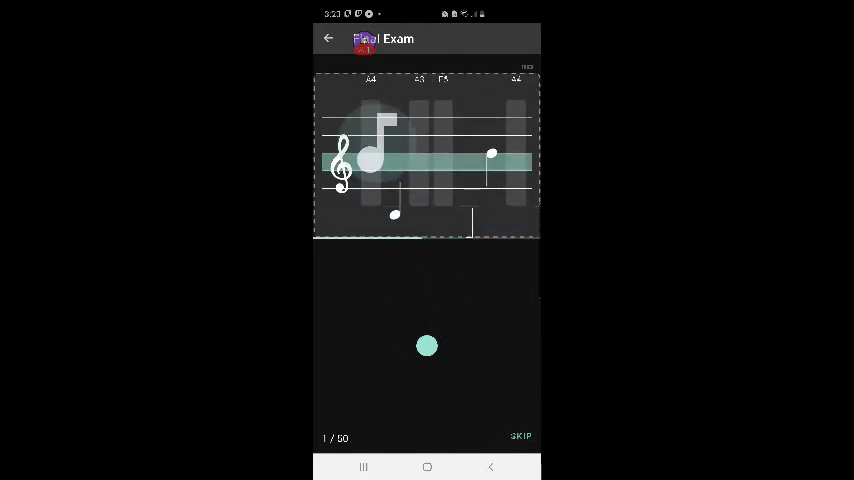
drag(378, 158, 374, 150)
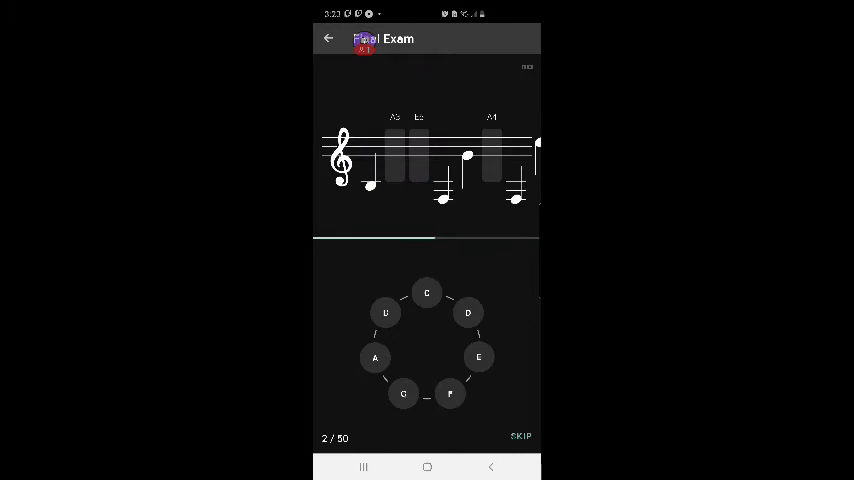
- Answer questions 2–5 by naming B twice and placing notes on the staff
click(386, 312)
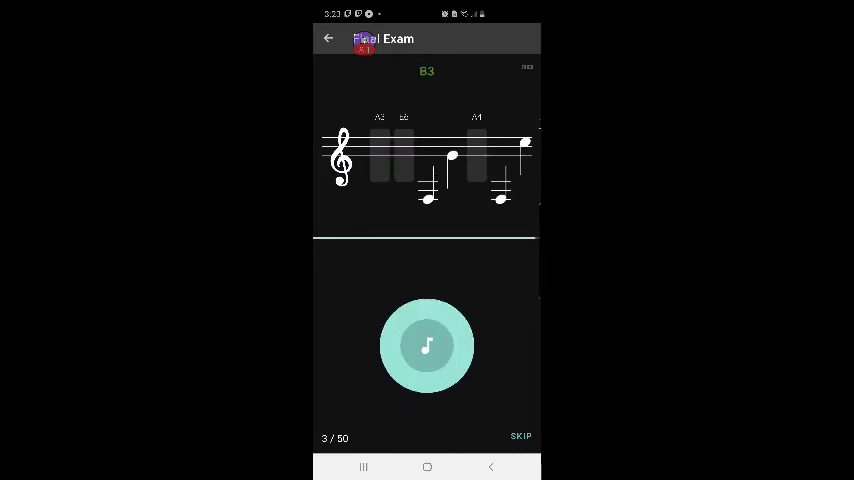
mouse_move(427, 346)
mouse_down()
mouse_move(398, 180)
mouse_move(380, 165)
mouse_up()
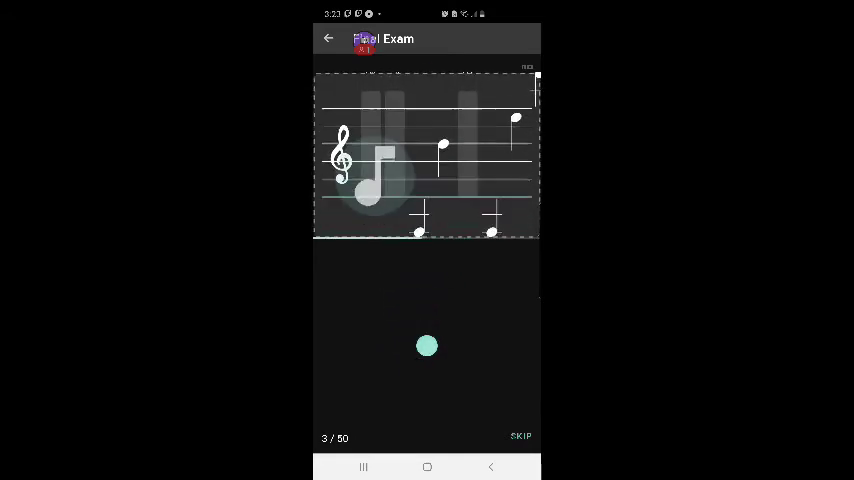
drag(371, 182, 362, 203)
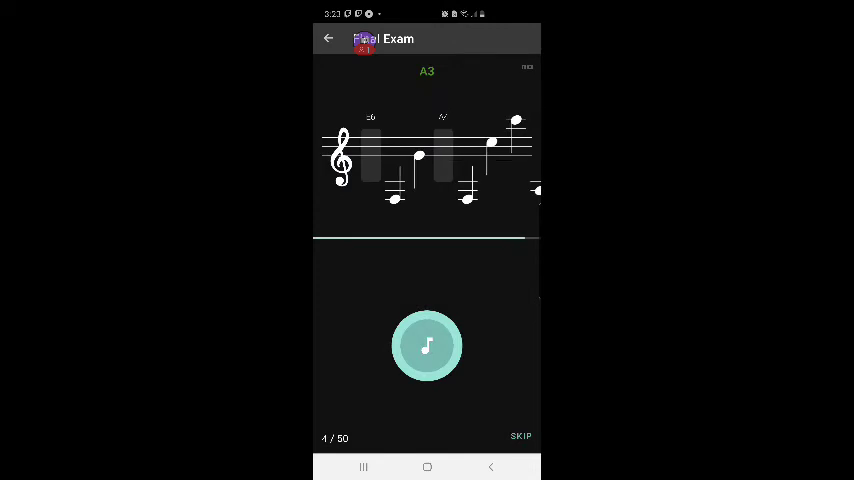
mouse_move(427, 346)
mouse_down()
mouse_move(378, 108)
mouse_move(367, 100)
mouse_move(368, 66)
mouse_up()
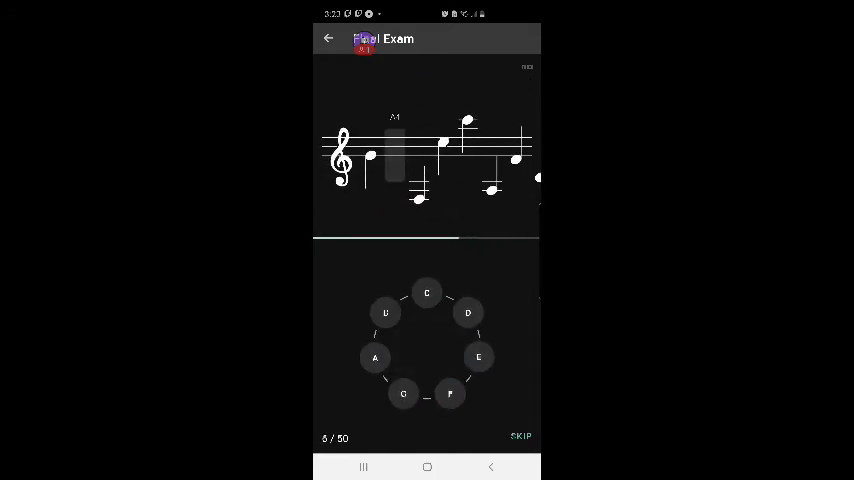
click(385, 312)
mouse_move(427, 357)
mouse_down()
mouse_move(392, 188)
mouse_move(375, 150)
mouse_up()
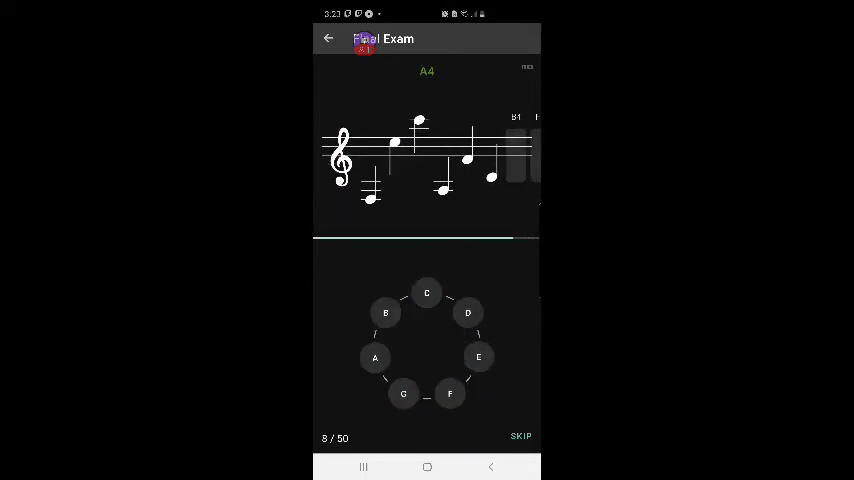
- Name notes F, E, C and a guessed G, continuing past the miss
click(450, 393)
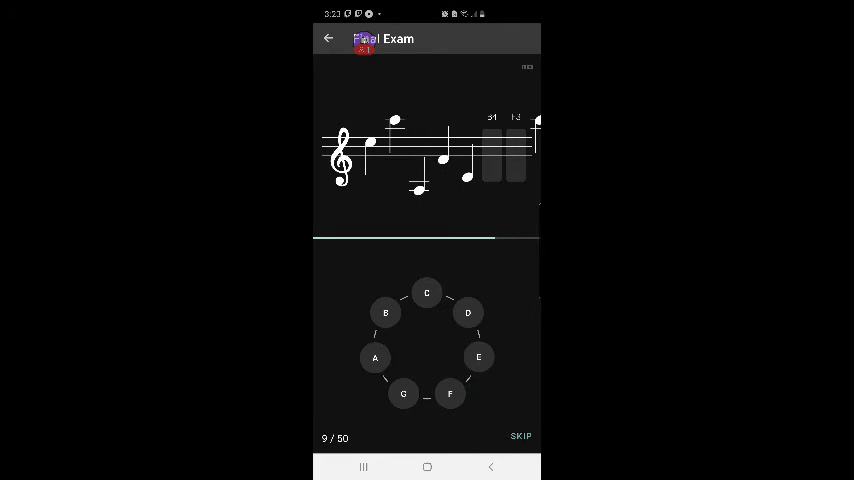
click(478, 357)
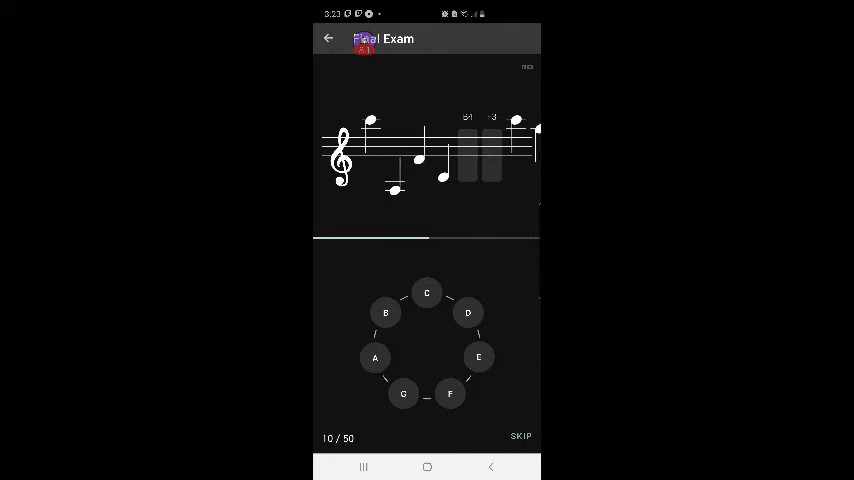
click(427, 293)
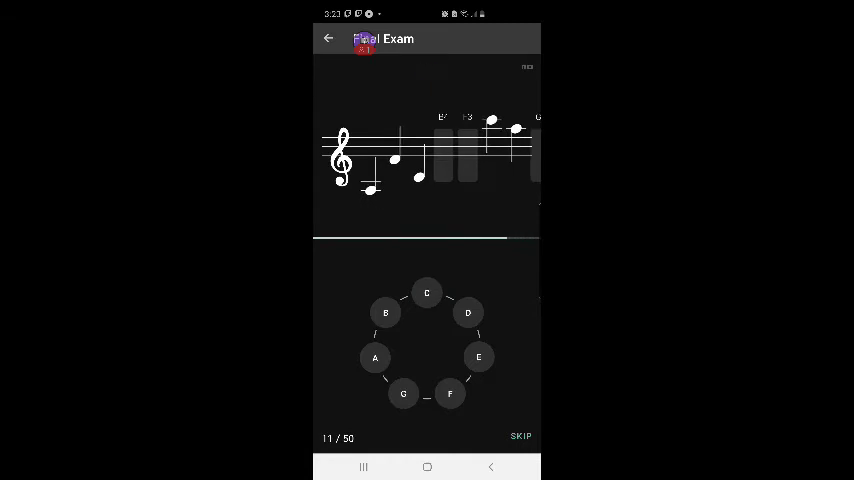
click(403, 393)
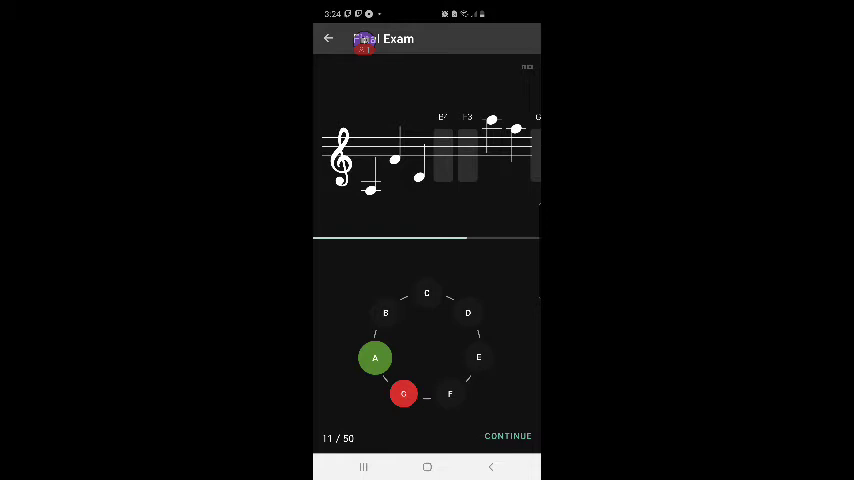
click(508, 436)
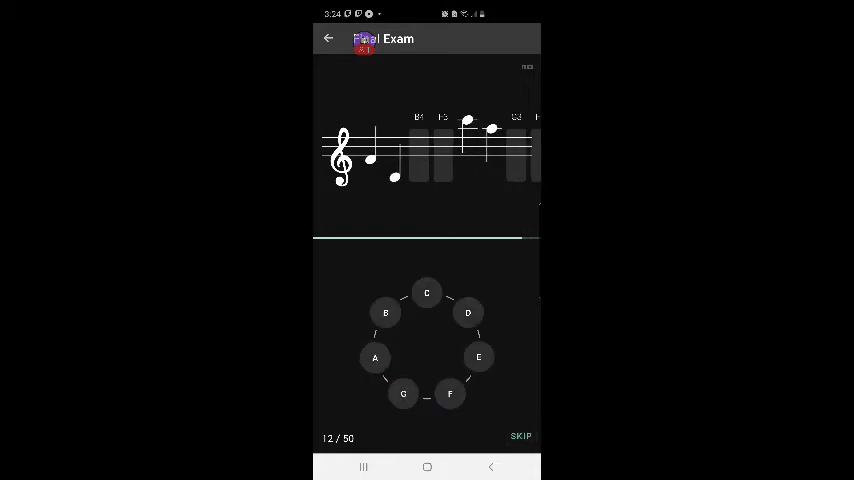
- Name notes A and D, then place a note on a lower staff line
click(375, 357)
click(468, 313)
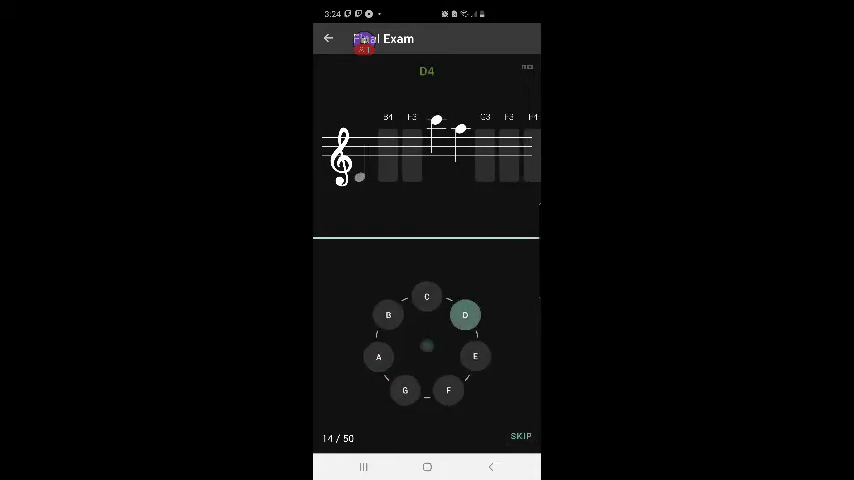
drag(427, 346, 385, 165)
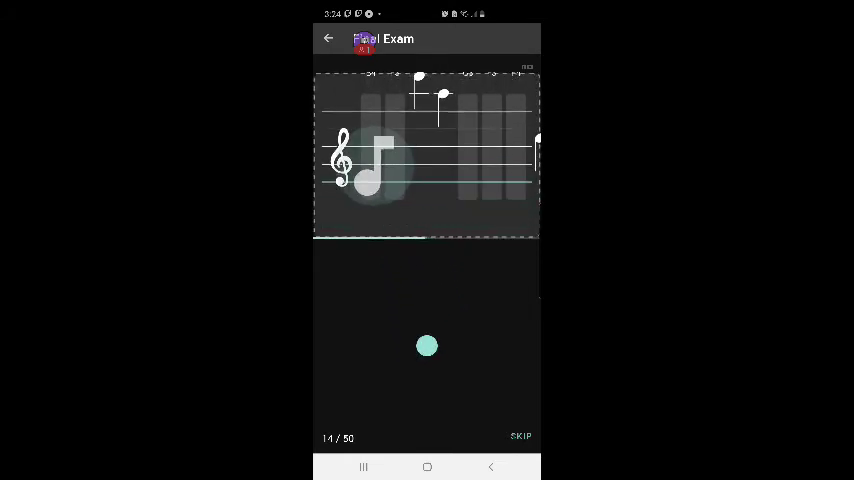
drag(385, 165, 365, 202)
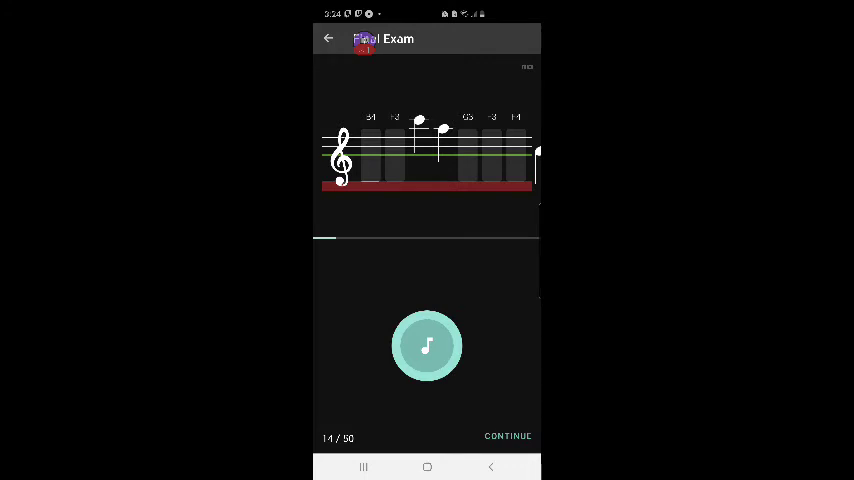
- Continue past the missed note-placement question to reach question 16 of 50
click(508, 436)
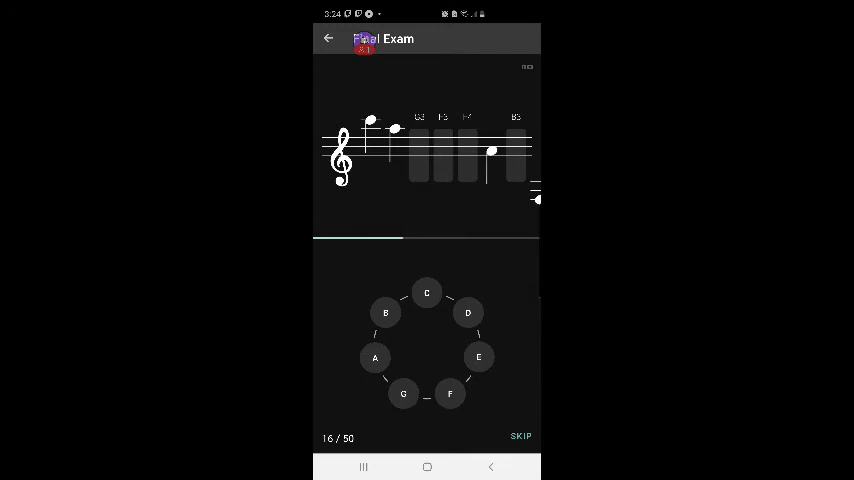
- Name the notes C, A, C, F, F, B and E on the note wheel
click(427, 293)
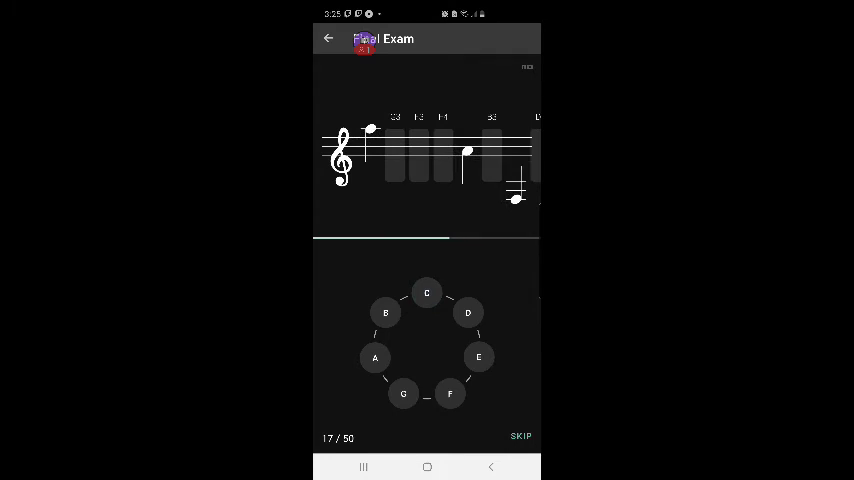
click(375, 357)
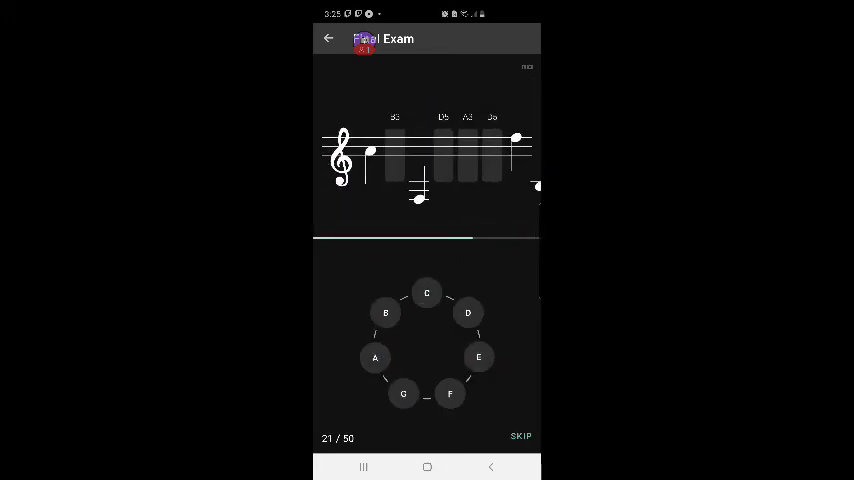
click(427, 293)
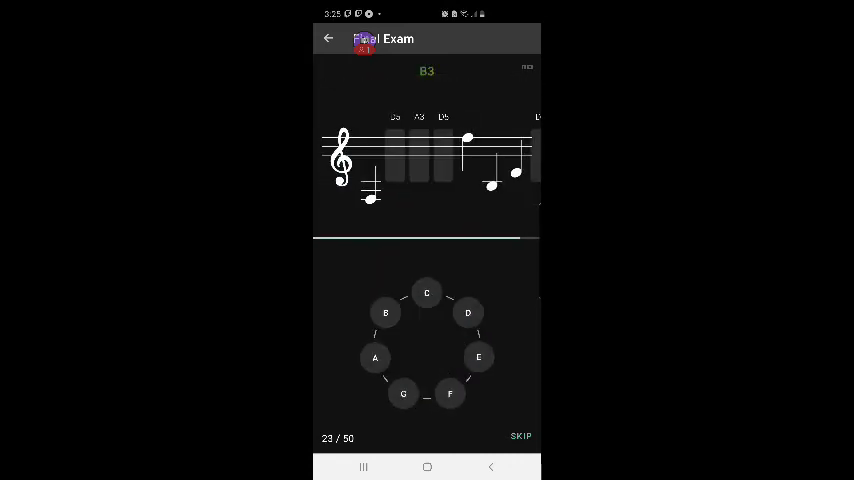
click(450, 393)
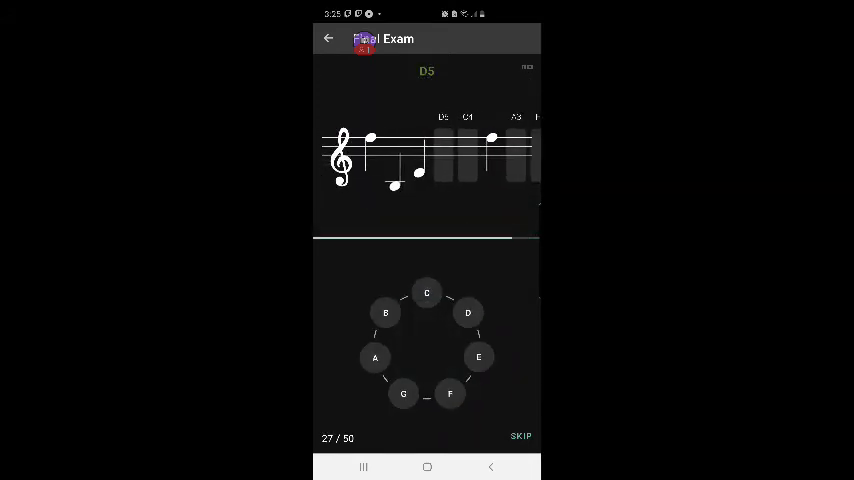
click(450, 393)
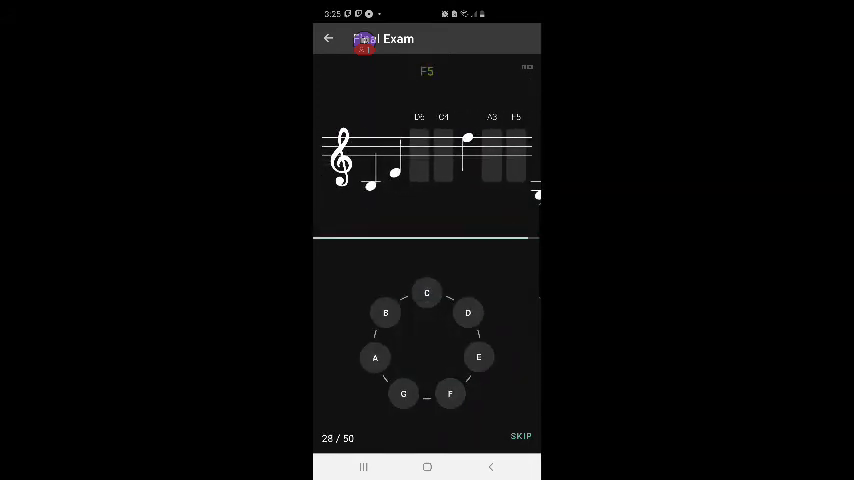
click(386, 313)
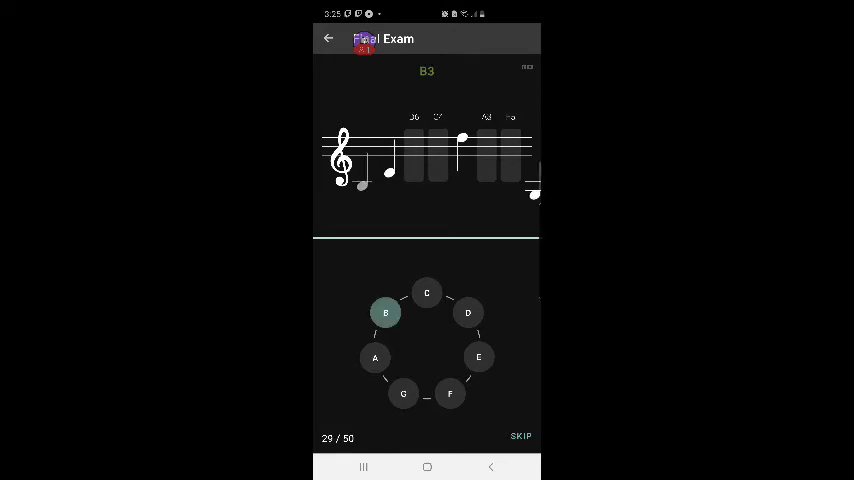
click(478, 357)
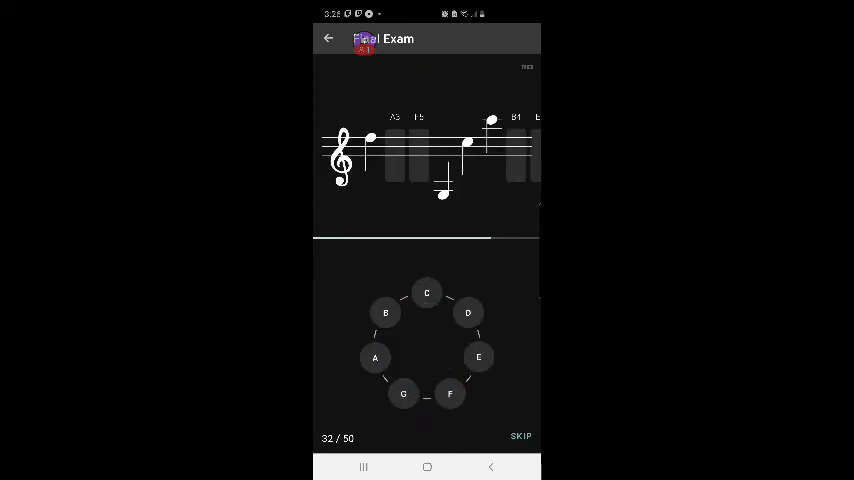
- Name notes F, G, E and C, and answer the played-note questions up to question 40
click(449, 393)
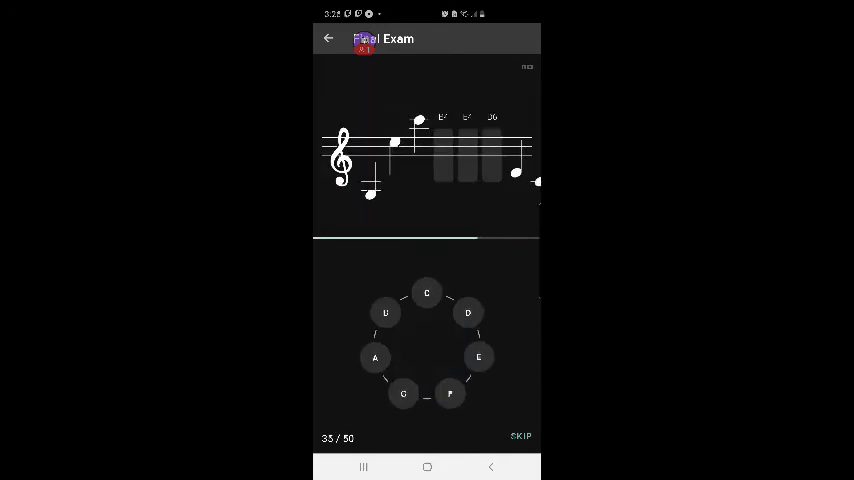
click(403, 393)
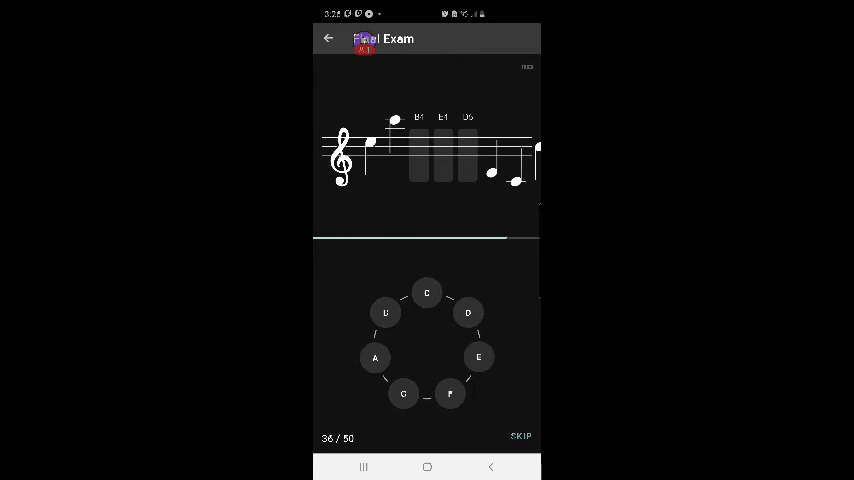
click(479, 357)
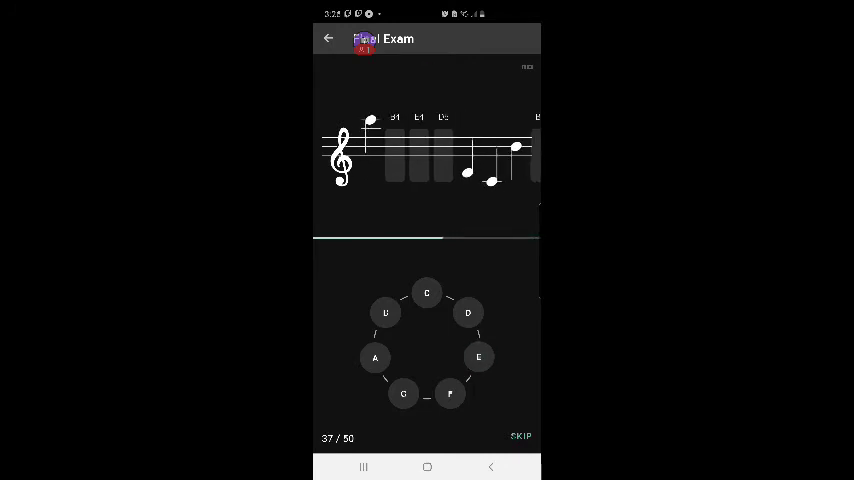
click(427, 293)
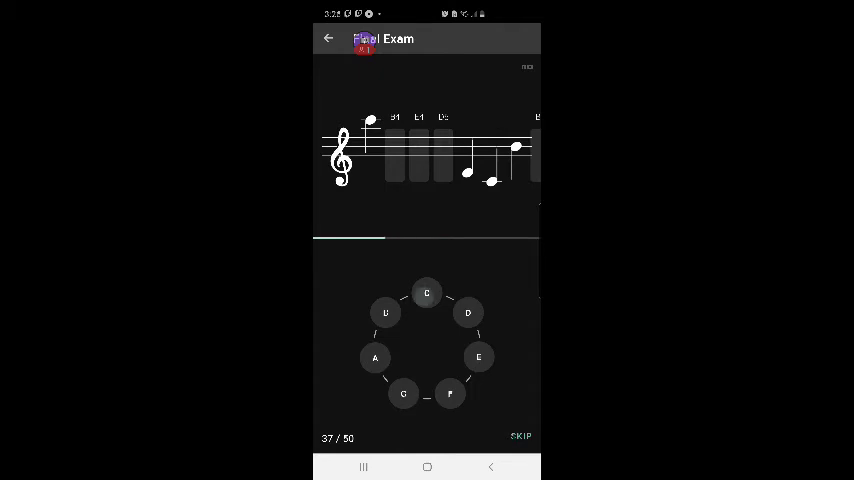
click(427, 346)
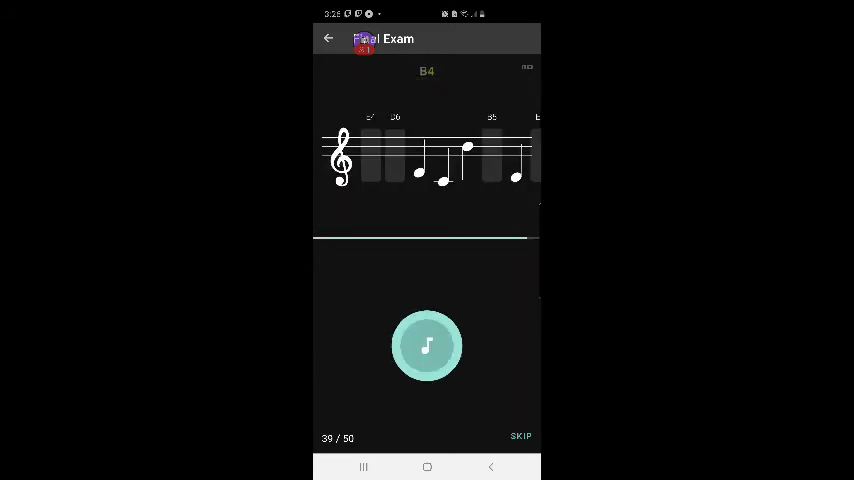
click(427, 346)
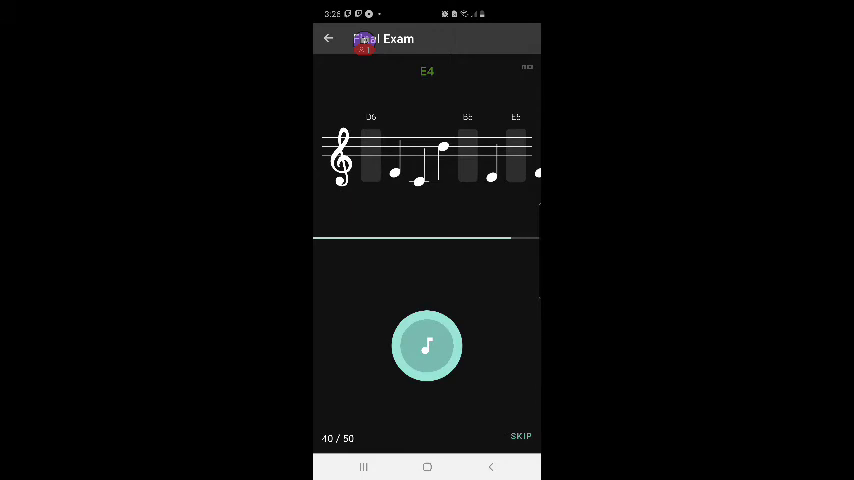
click(427, 346)
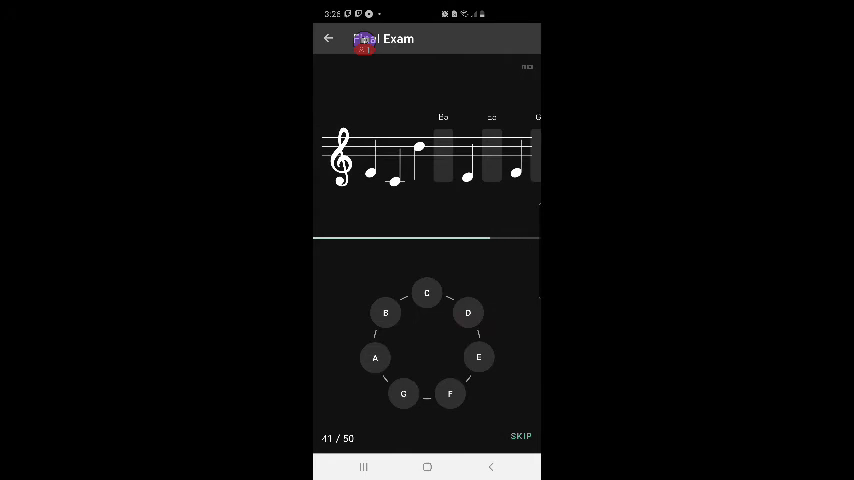
- Name the closing notes E, C, D, D and E, finishing the exam at 92%
click(478, 357)
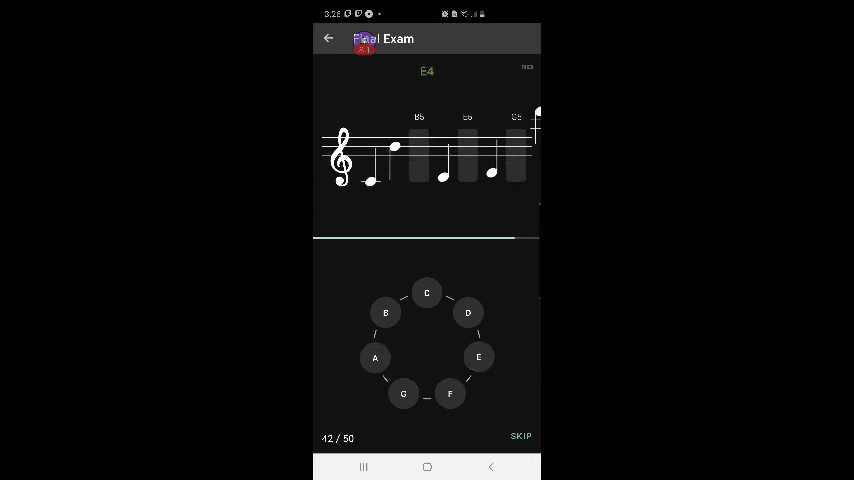
click(427, 292)
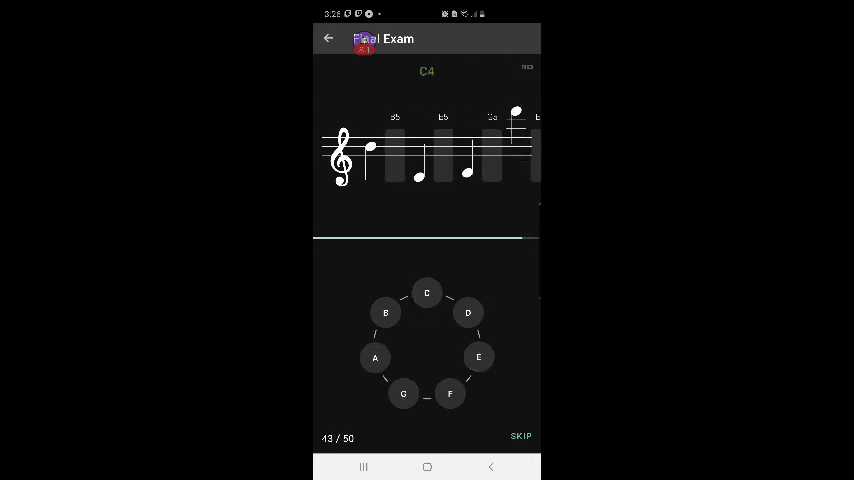
click(468, 312)
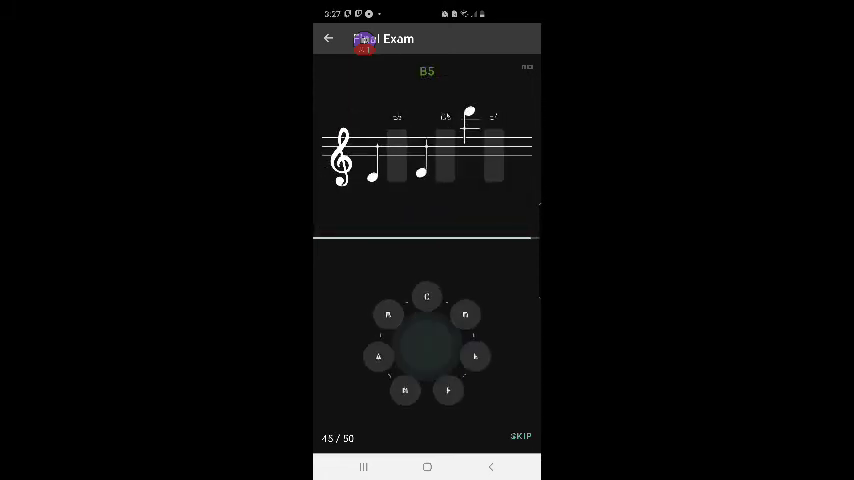
click(468, 313)
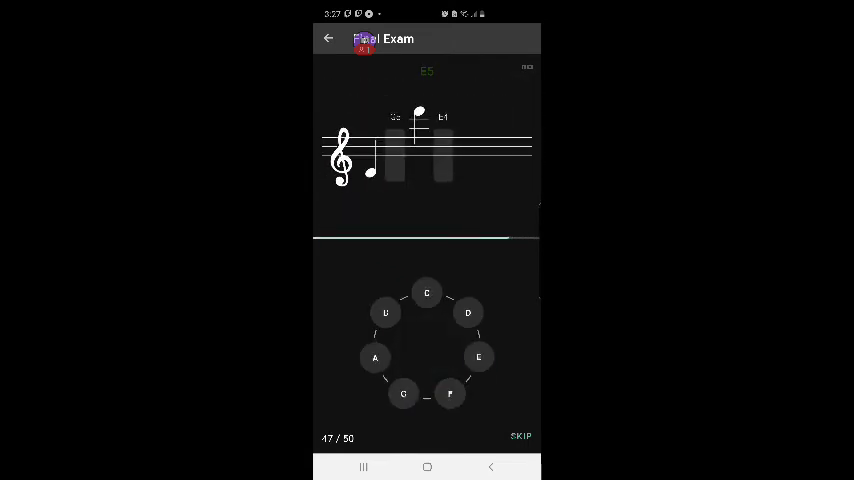
click(478, 357)
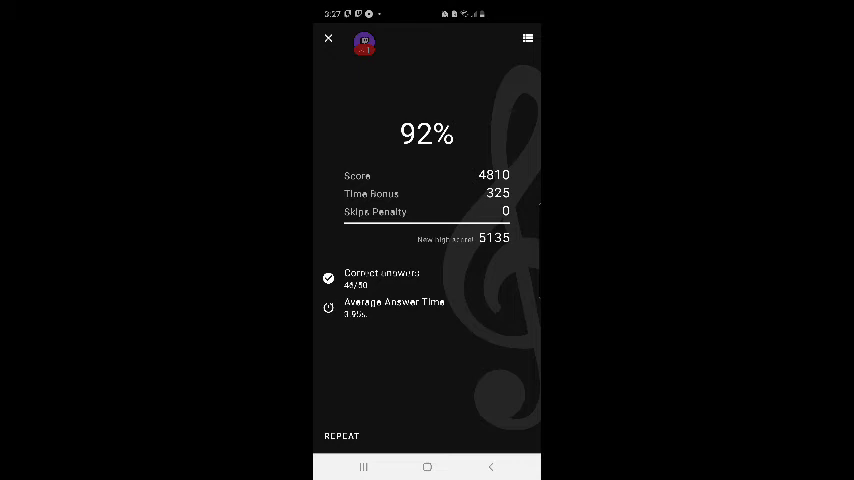
- Close the results and screenshot the Treble Clef lesson list showing the Final Exam at 92%
click(328, 38)
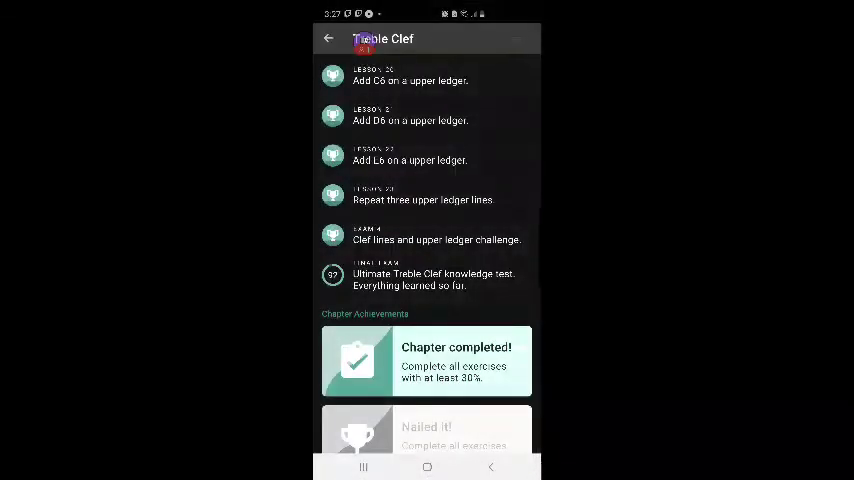
key(Print)
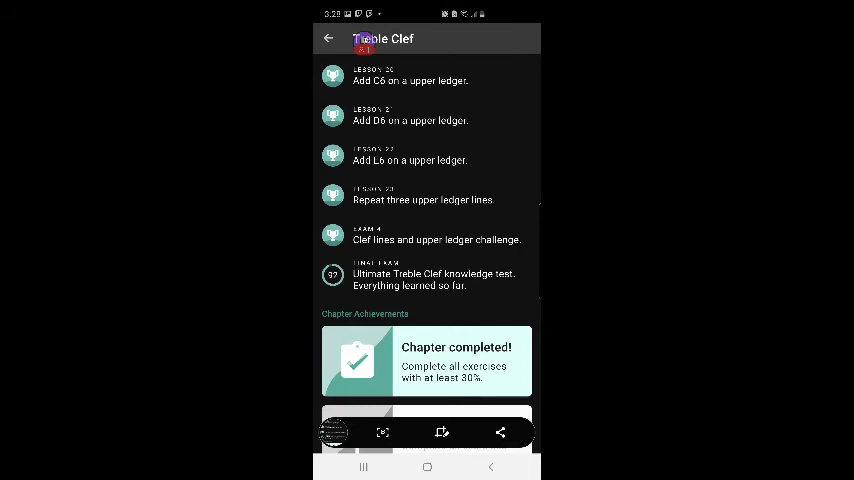
click(433, 278)
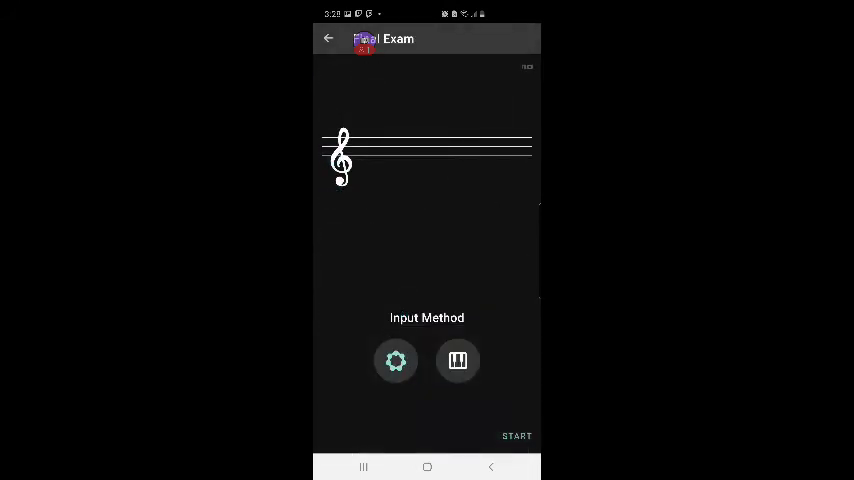
click(517, 436)
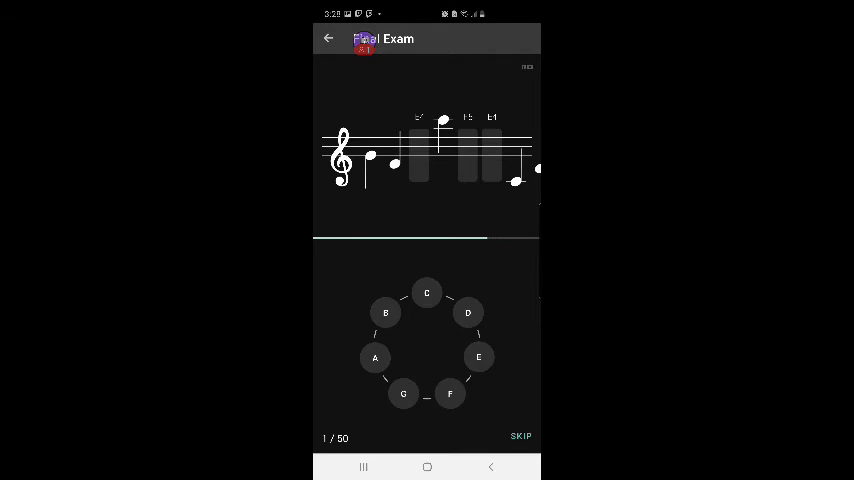
click(386, 313)
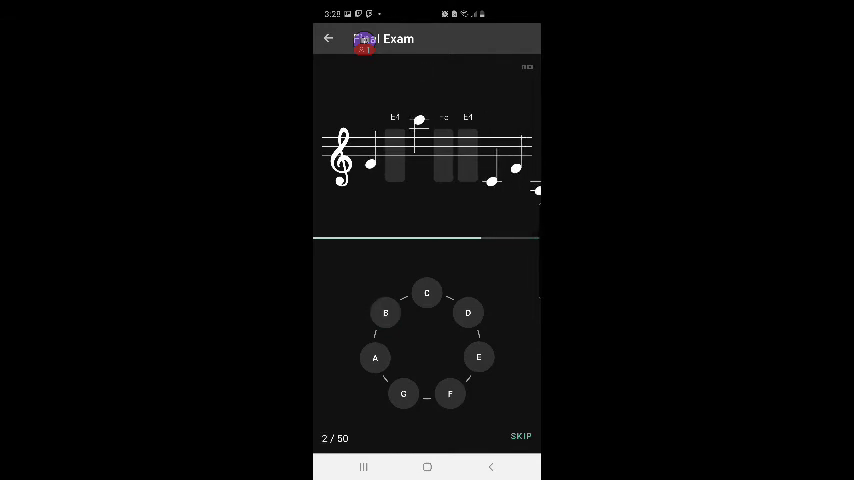
click(403, 393)
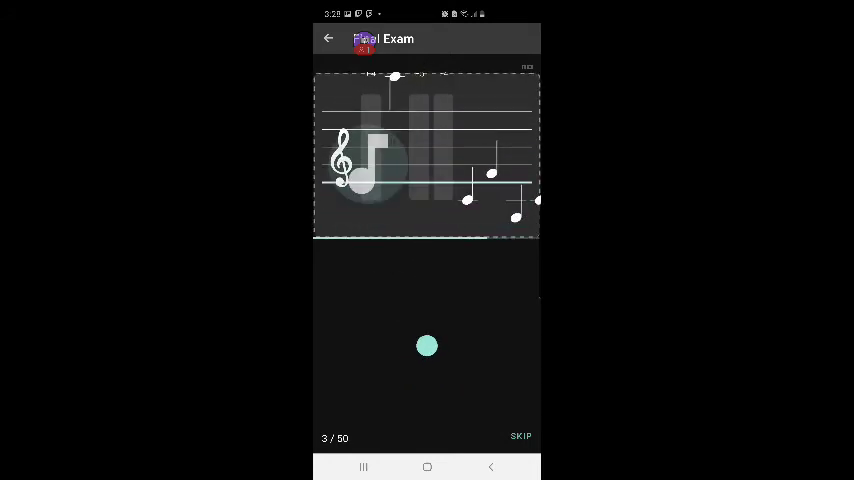
click(375, 357)
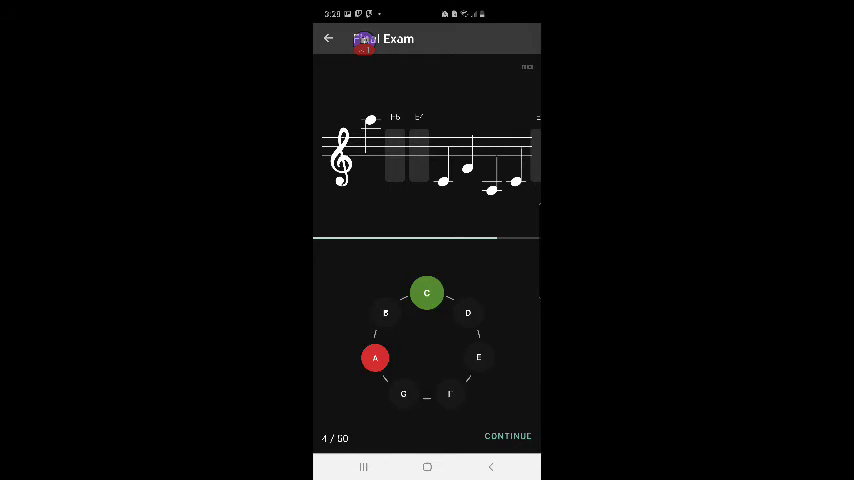
click(328, 38)
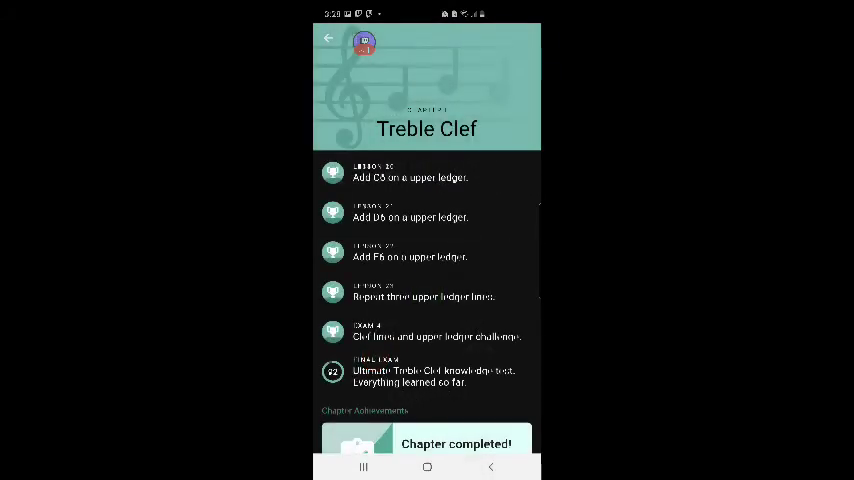
- Restart the Treble Clef Final Exam and place the first answer note high on the staff
click(433, 375)
click(517, 436)
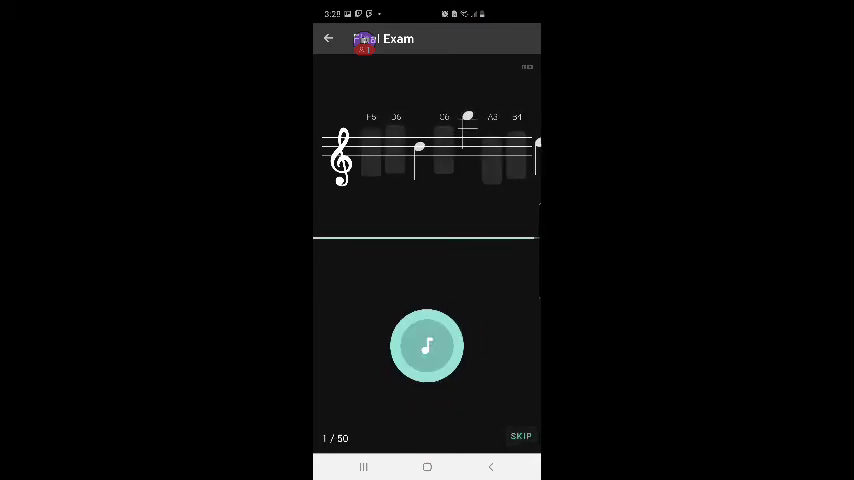
click(427, 361)
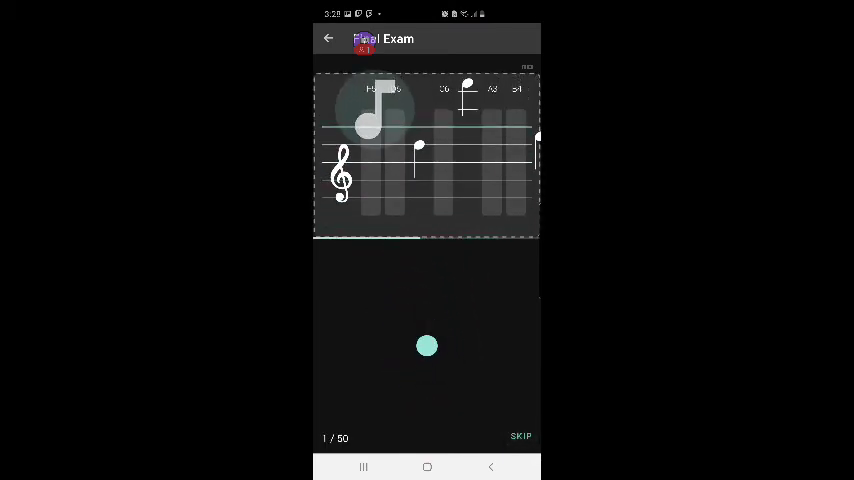
click(427, 127)
drag(375, 145, 365, 103)
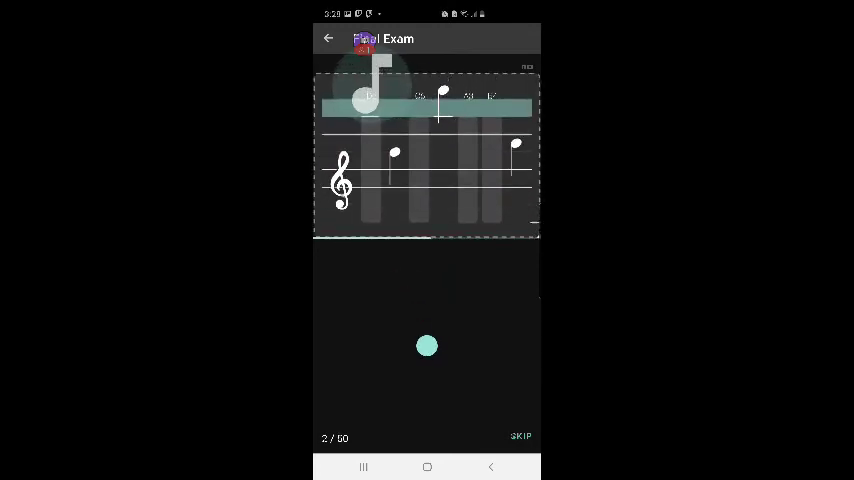
drag(365, 103, 362, 90)
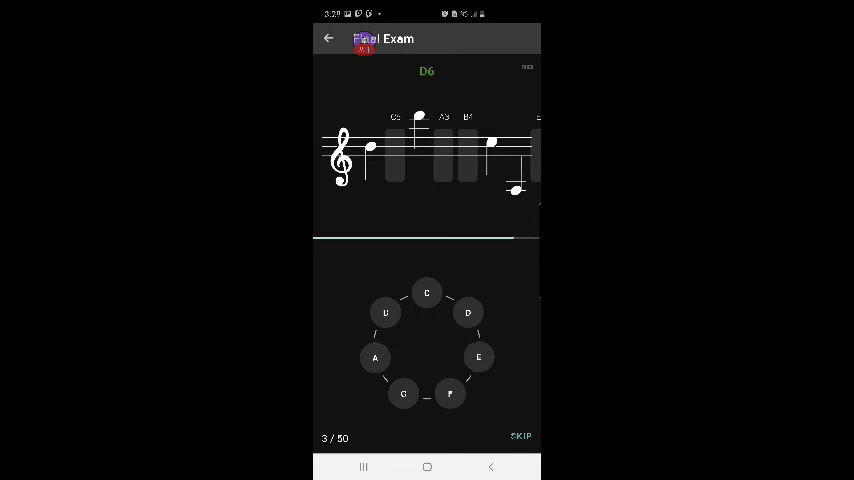
- Answer the next questions by raising a note near the top staff line and naming D
click(468, 312)
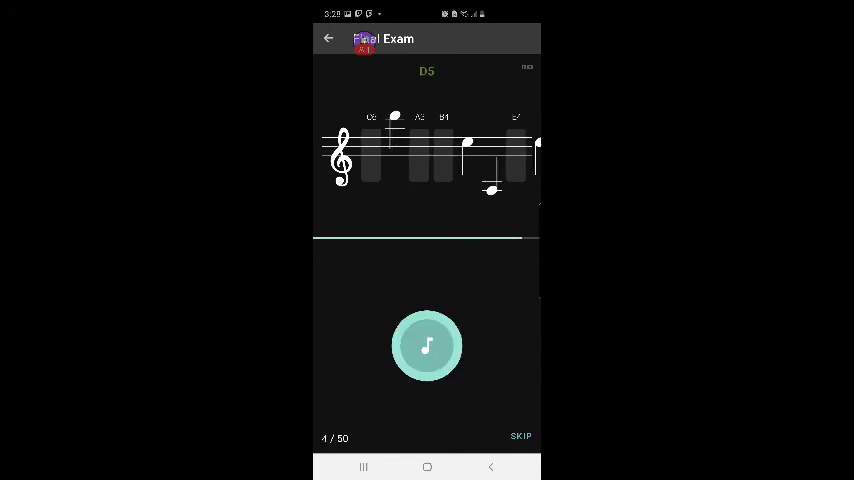
mouse_move(427, 345)
mouse_down()
mouse_move(362, 124)
mouse_move(365, 100)
mouse_up()
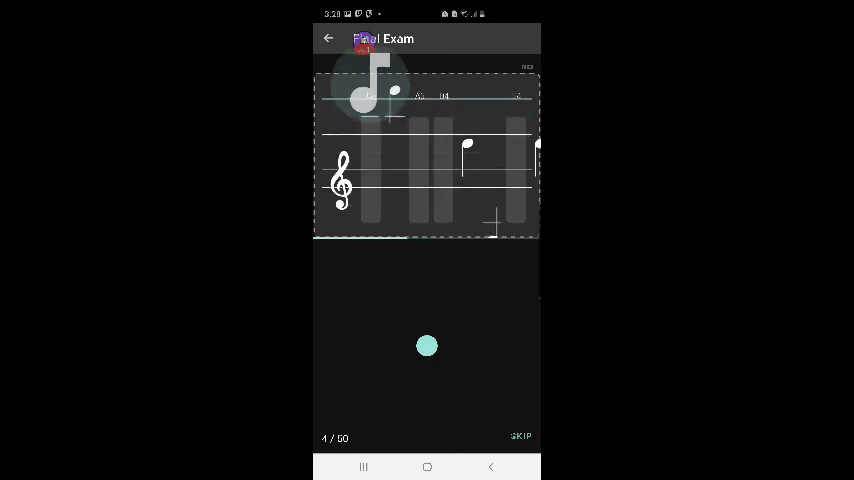
drag(365, 100, 362, 86)
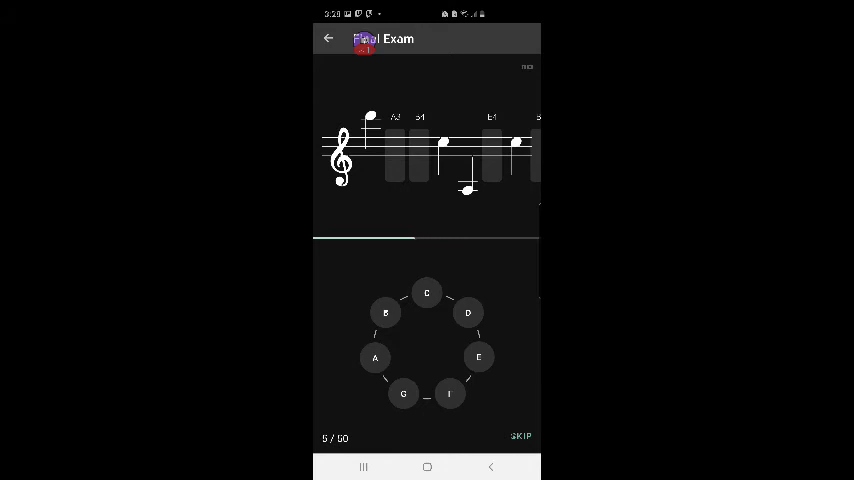
click(467, 312)
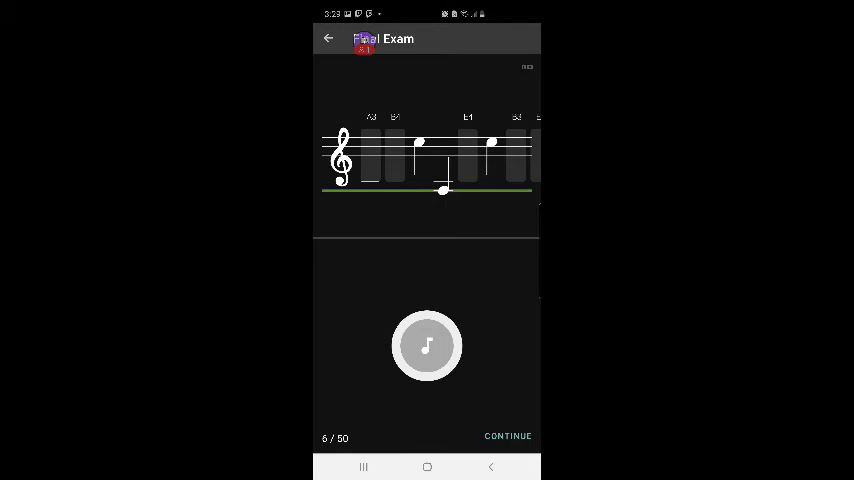
click(508, 436)
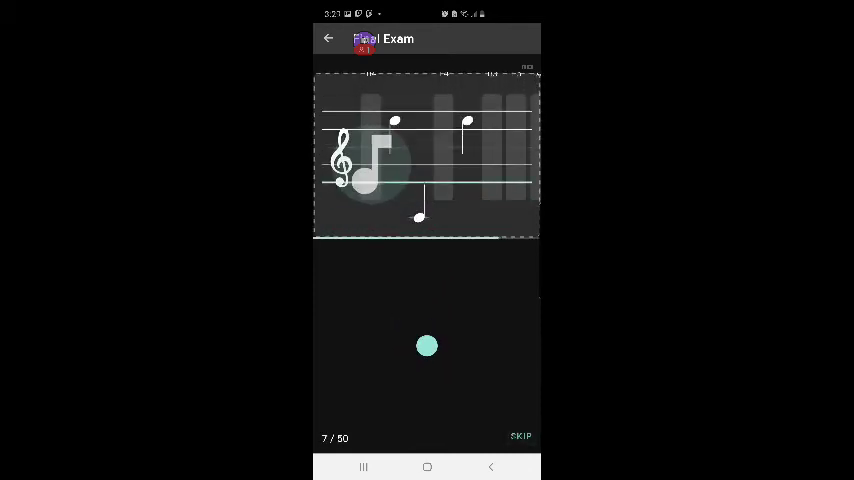
- Answer the seventh and following notes as E, A and E, continuing past the feedback
click(427, 346)
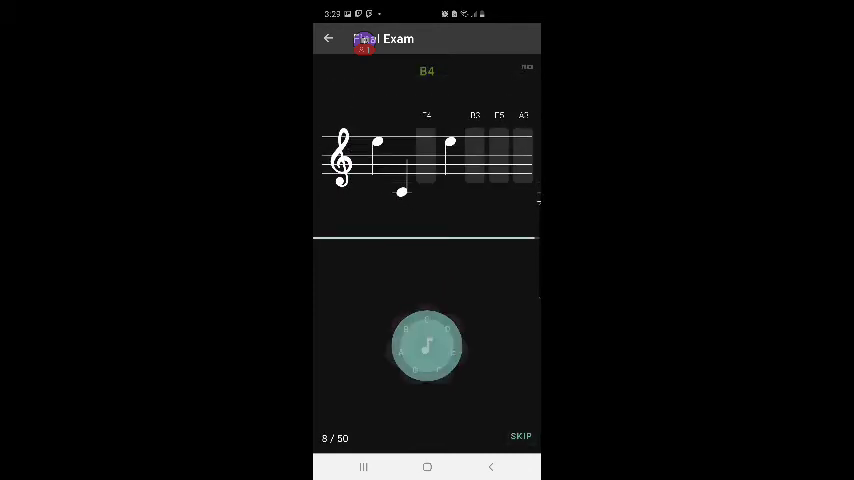
click(478, 357)
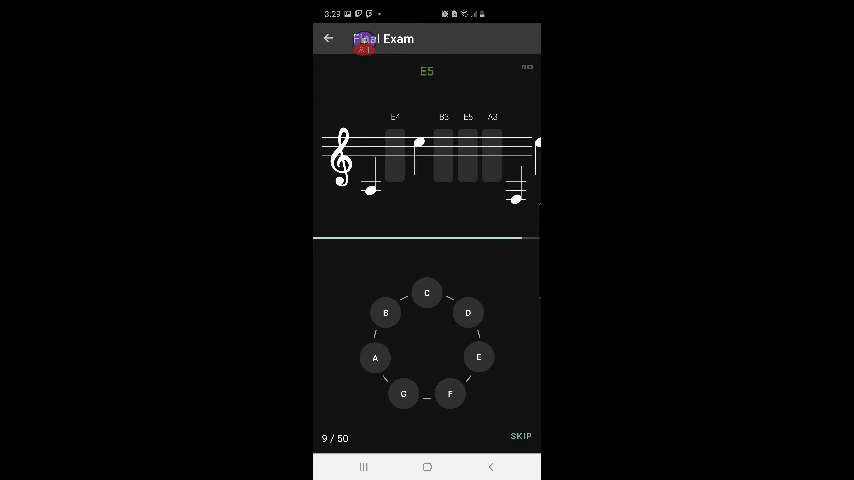
click(375, 357)
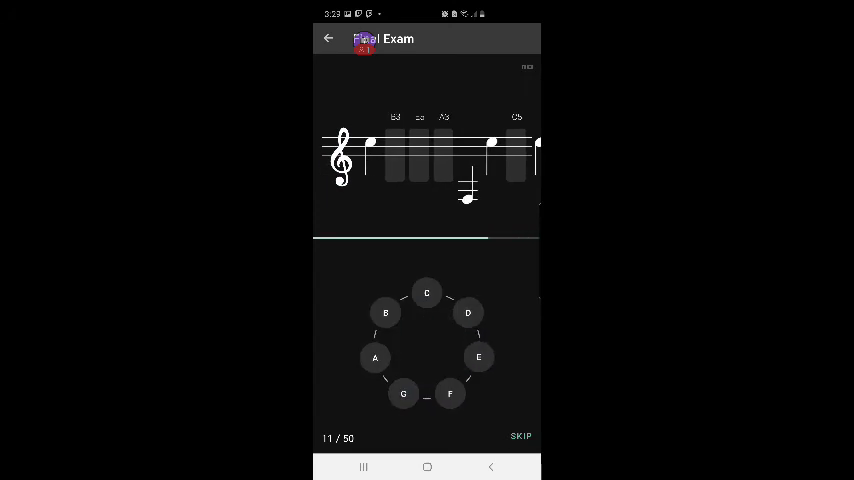
click(478, 357)
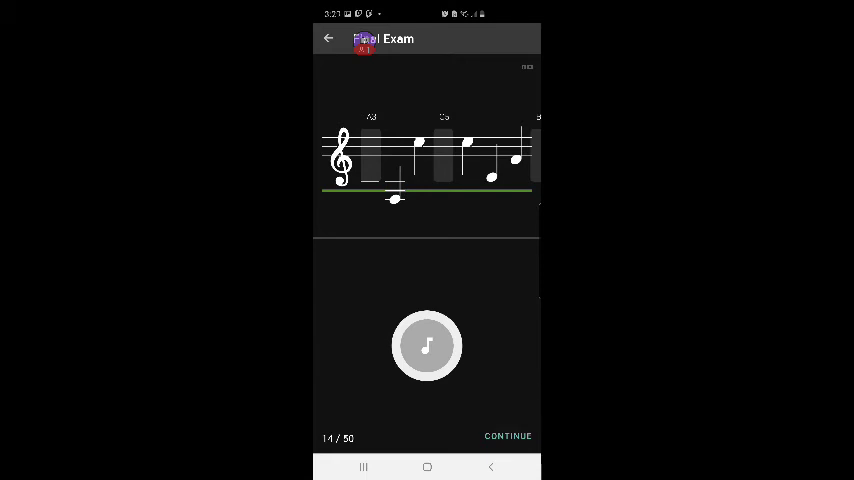
click(508, 436)
- Answer the next exam notes as F, E, D and A
click(449, 393)
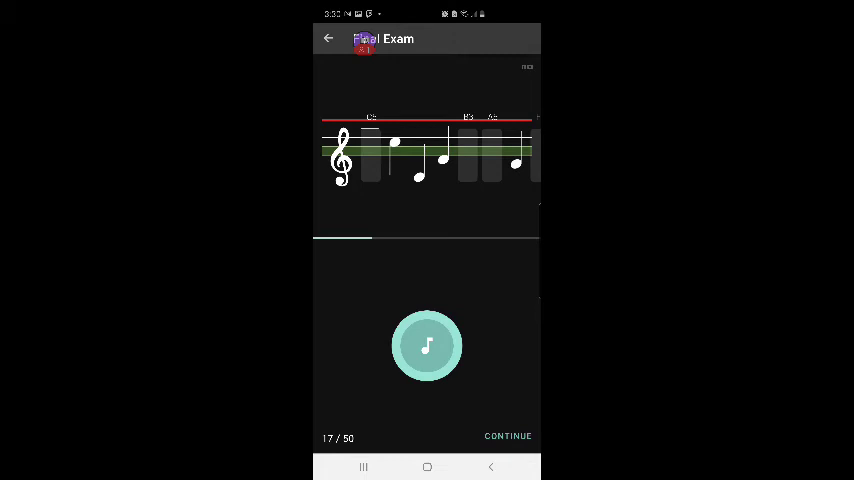
click(508, 436)
click(478, 357)
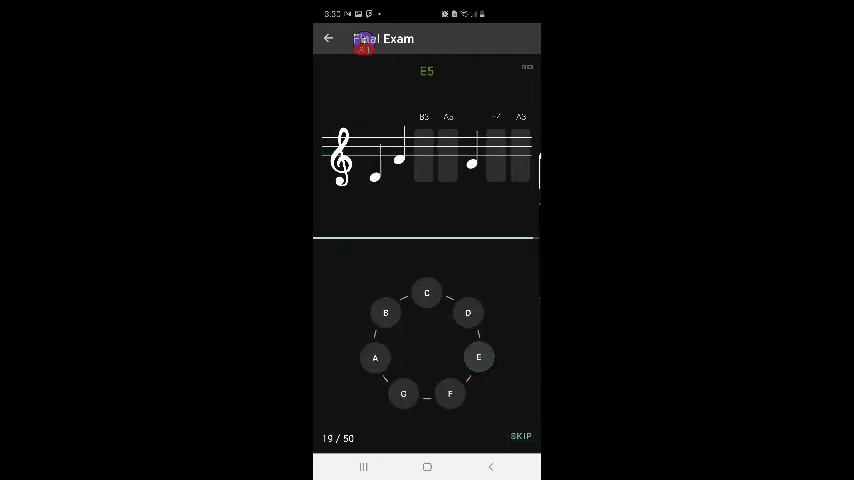
click(468, 312)
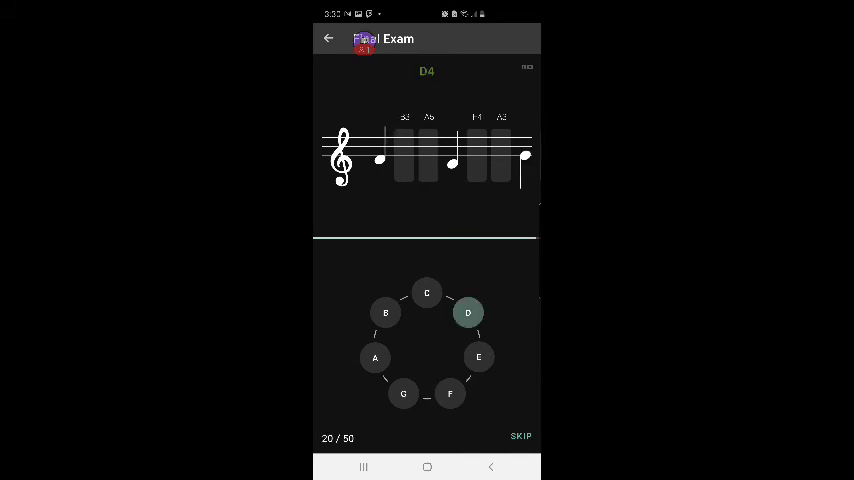
click(375, 357)
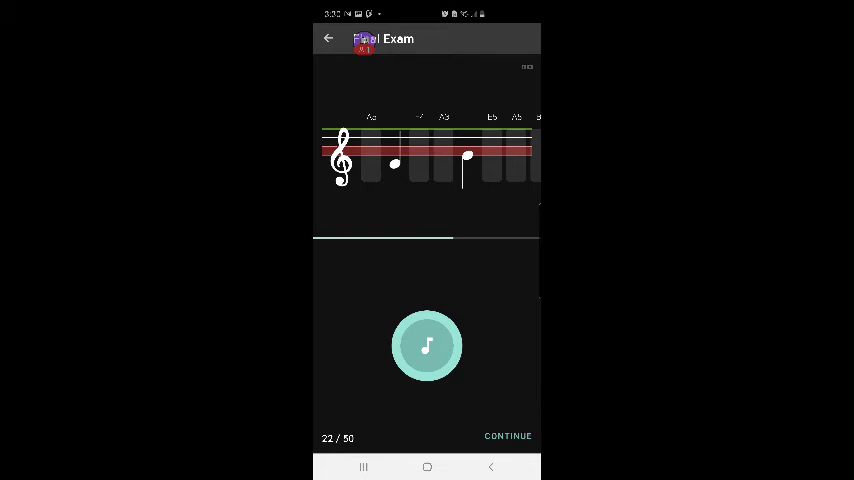
click(508, 436)
- Answer the following notes as G, B, A and F, replaying one note first
click(403, 393)
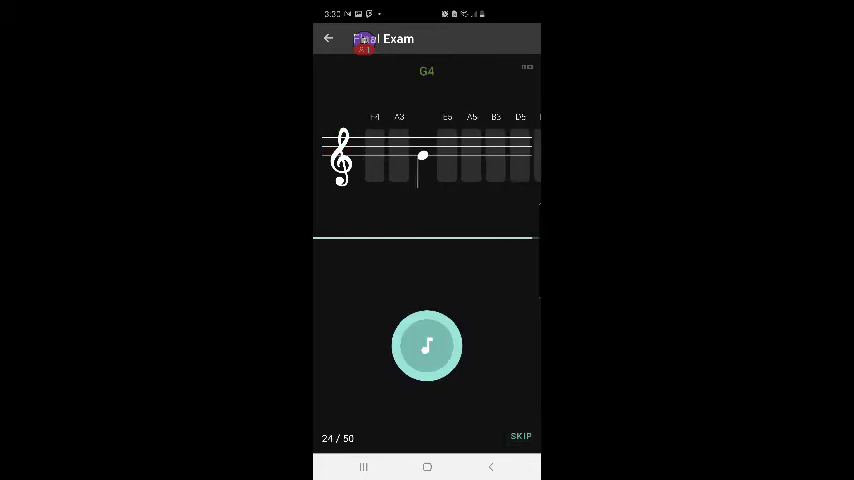
click(427, 357)
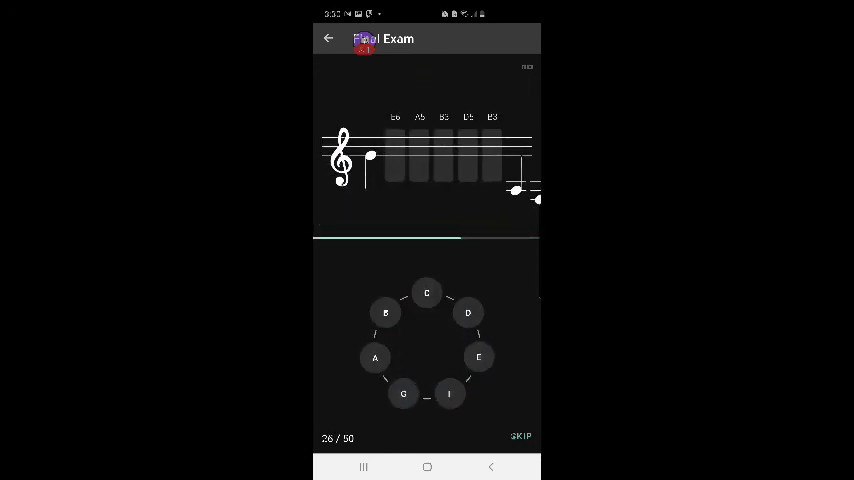
click(386, 312)
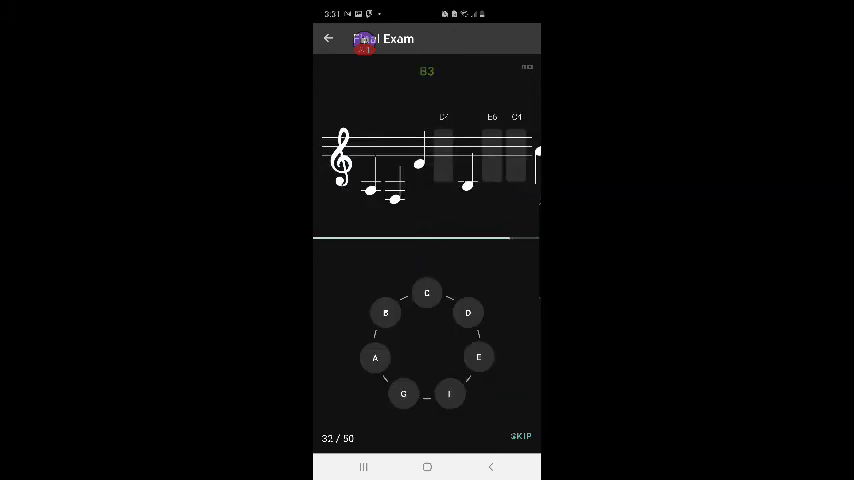
click(375, 357)
click(449, 393)
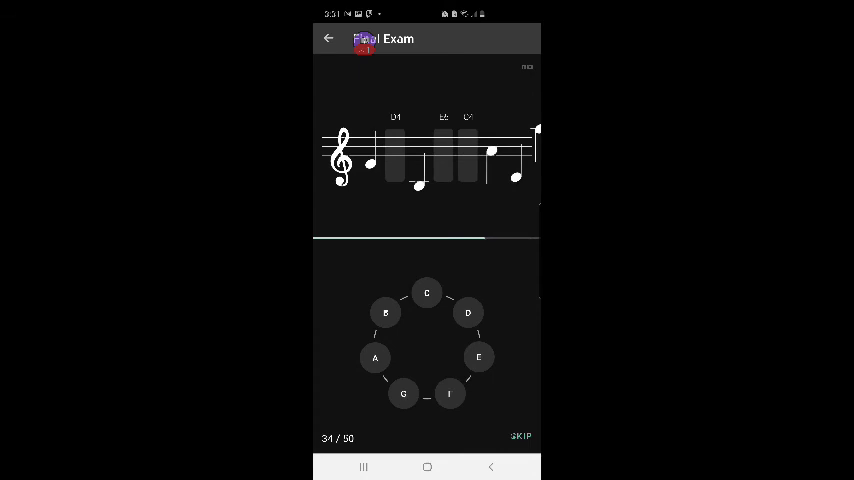
- Answer questions from 36 as G, B, C, D and A, continuing after a miss
click(403, 393)
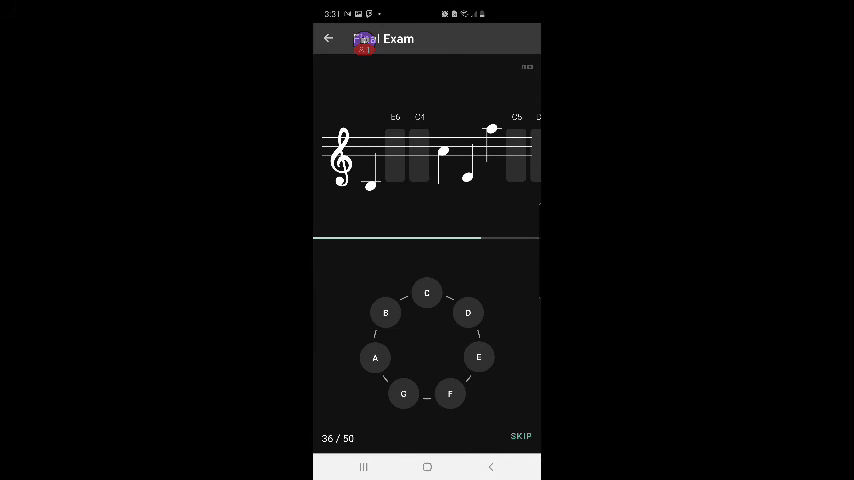
click(385, 312)
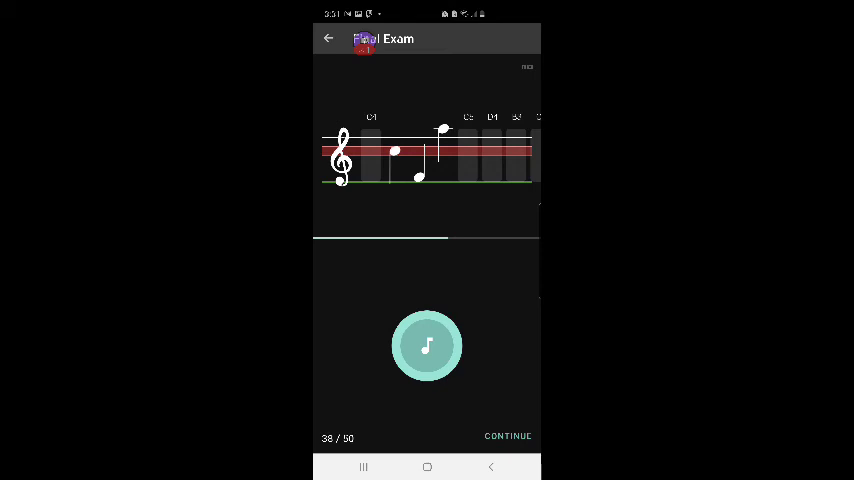
click(508, 436)
click(427, 293)
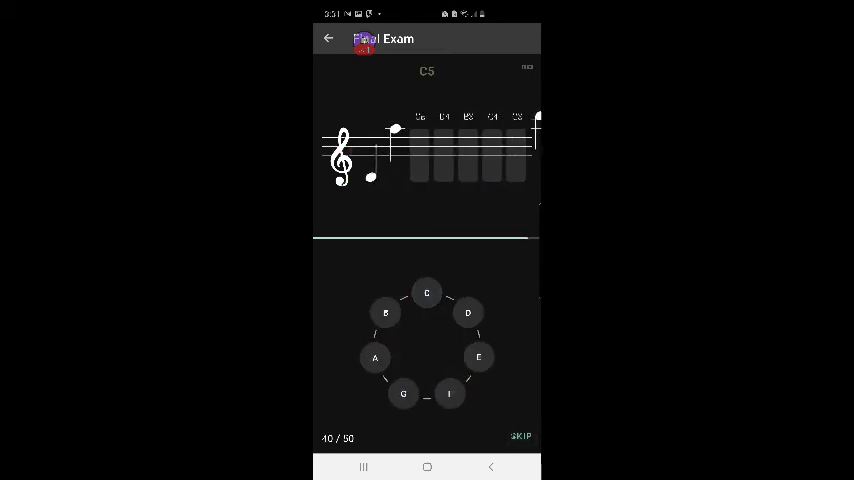
click(468, 313)
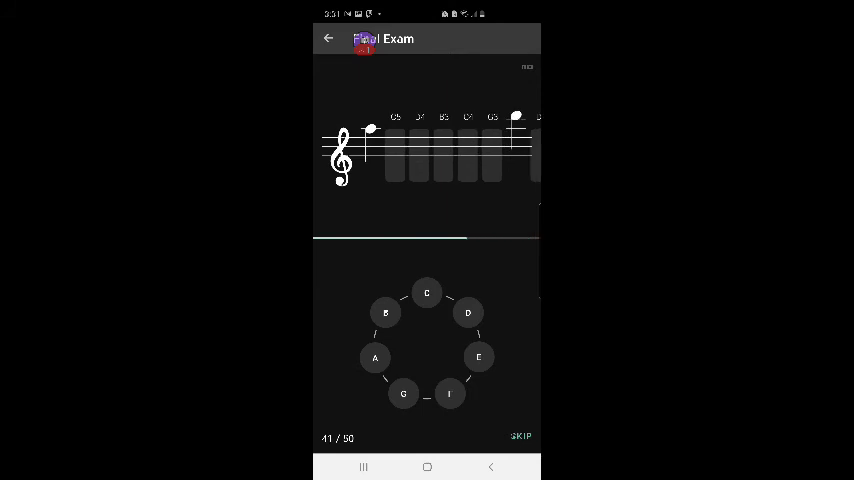
click(375, 357)
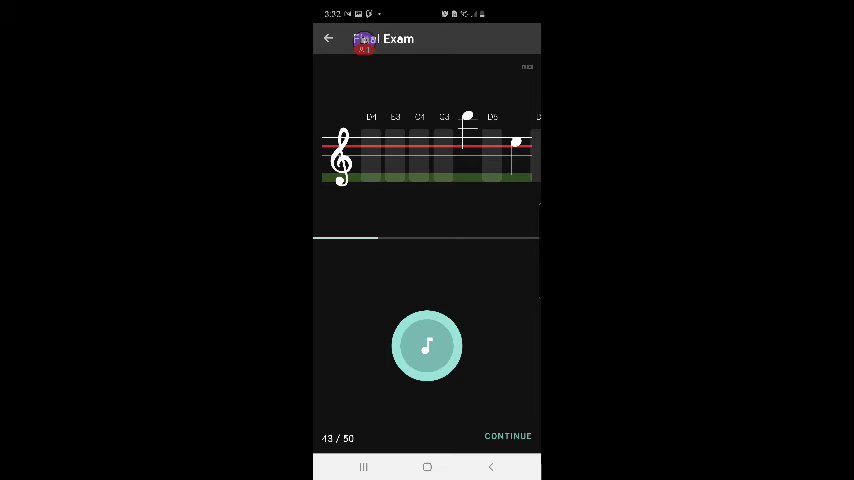
click(508, 436)
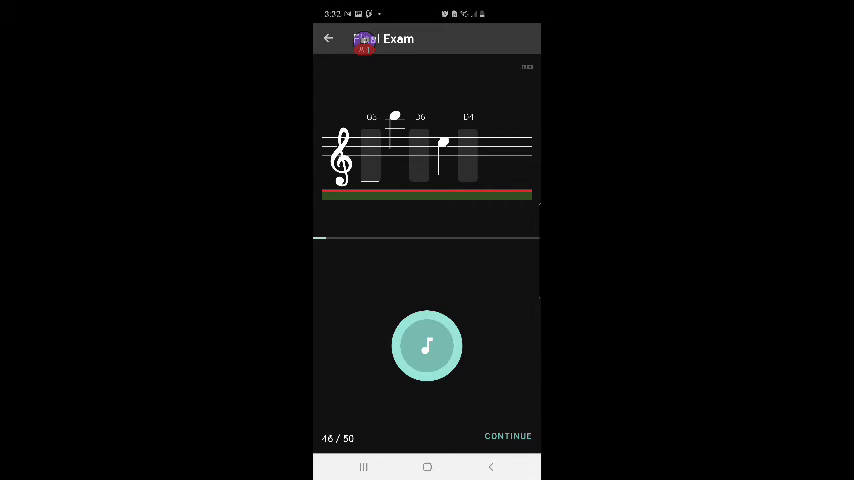
- Answer questions 47 and 48, including D6, then name question 49's note as E
click(508, 436)
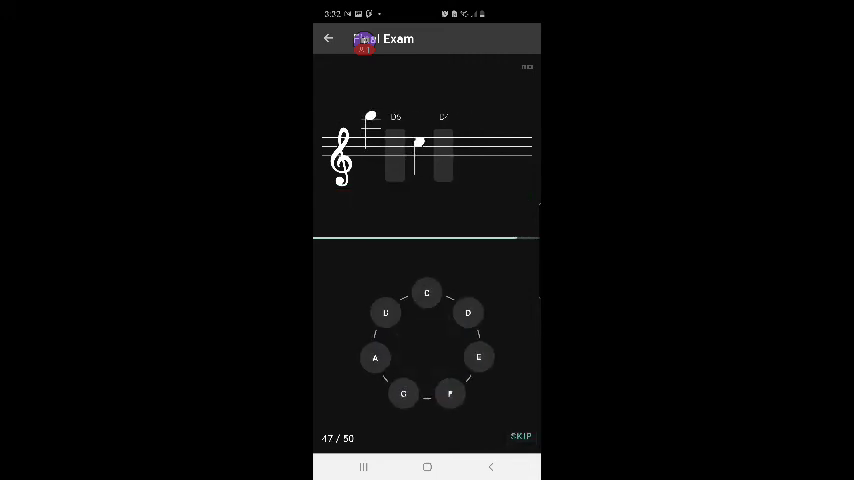
click(469, 311)
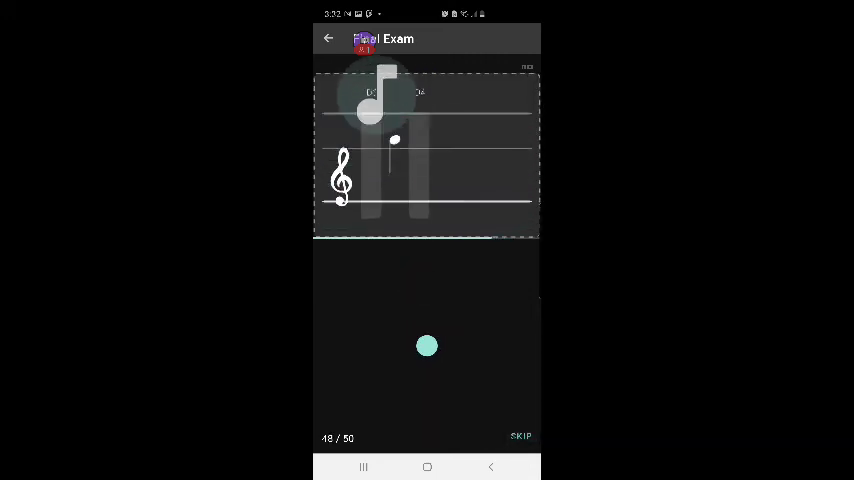
click(521, 436)
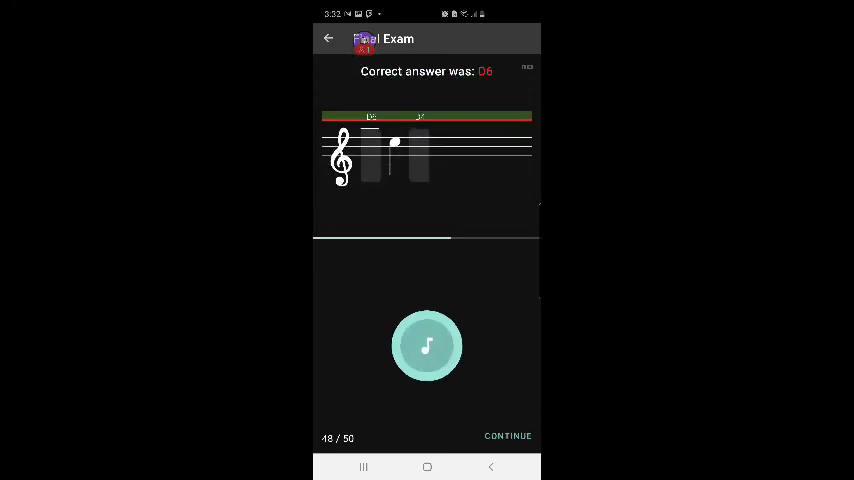
click(508, 436)
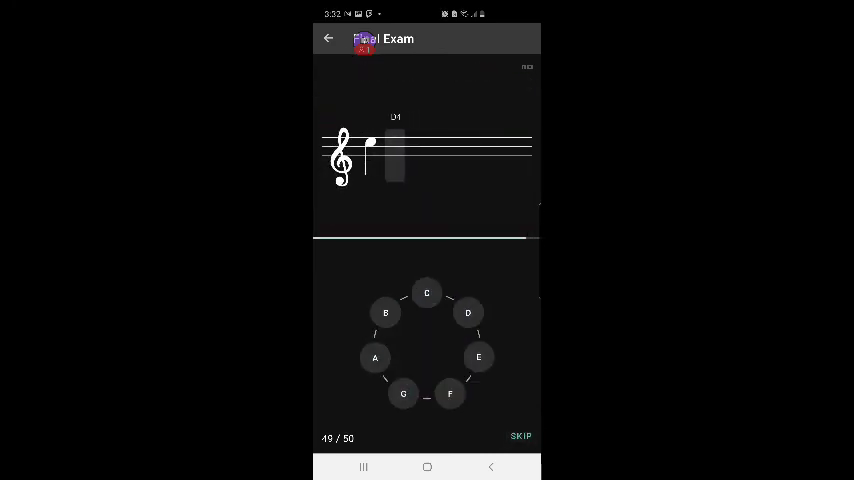
click(478, 357)
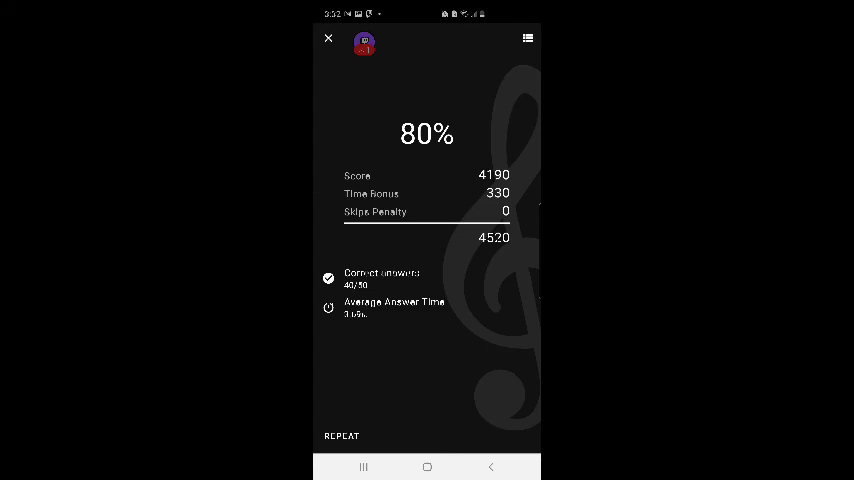
- Restart the Final Exam and name the first notes D, E, F and D
key(Escape)
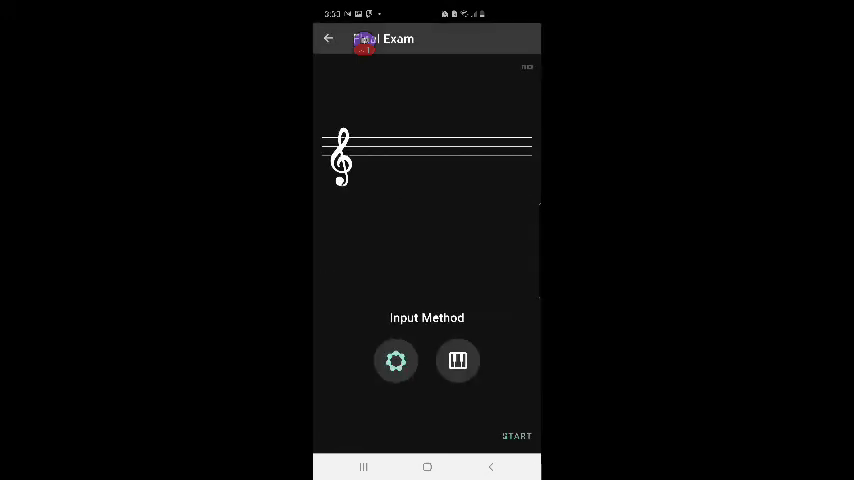
click(517, 436)
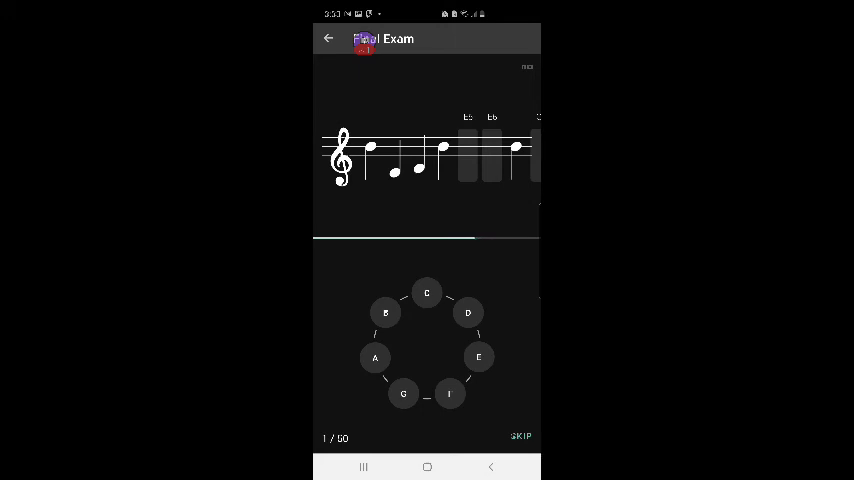
click(468, 313)
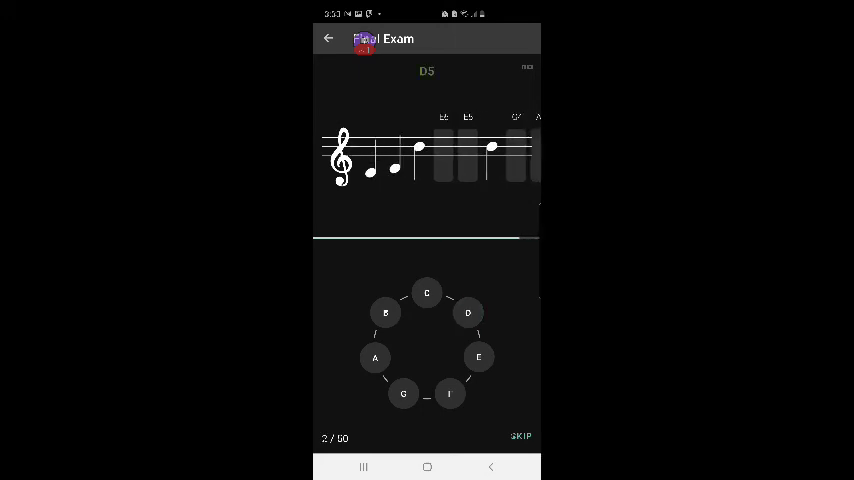
click(478, 357)
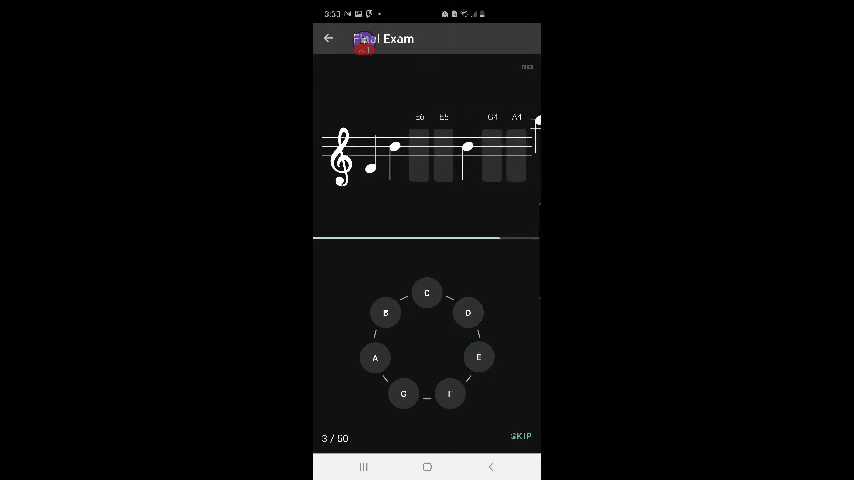
click(449, 393)
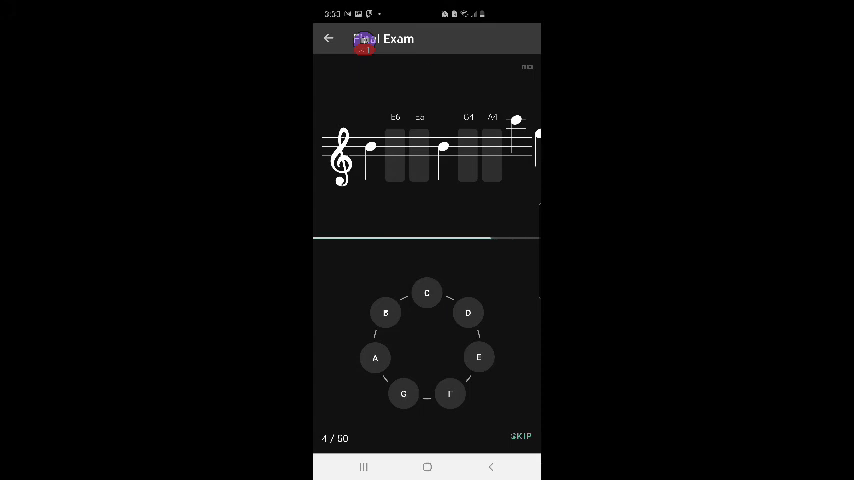
click(468, 313)
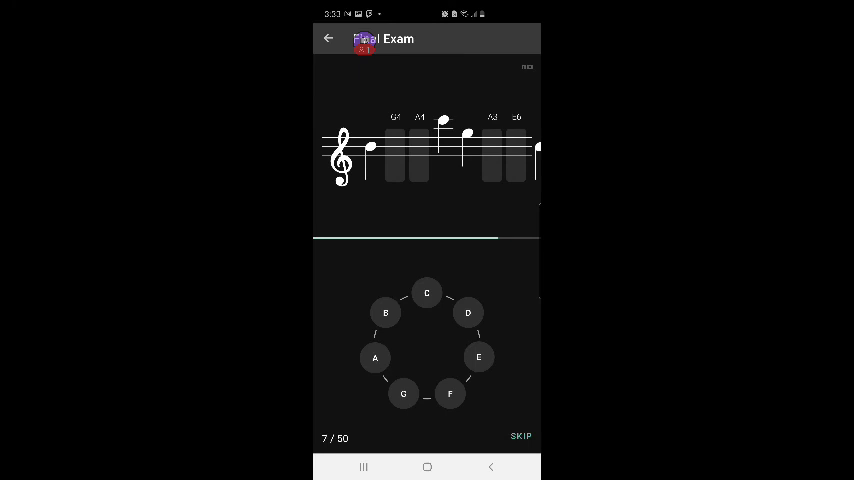
- Name the notes D, C and G, then place A3 on the staff
click(468, 312)
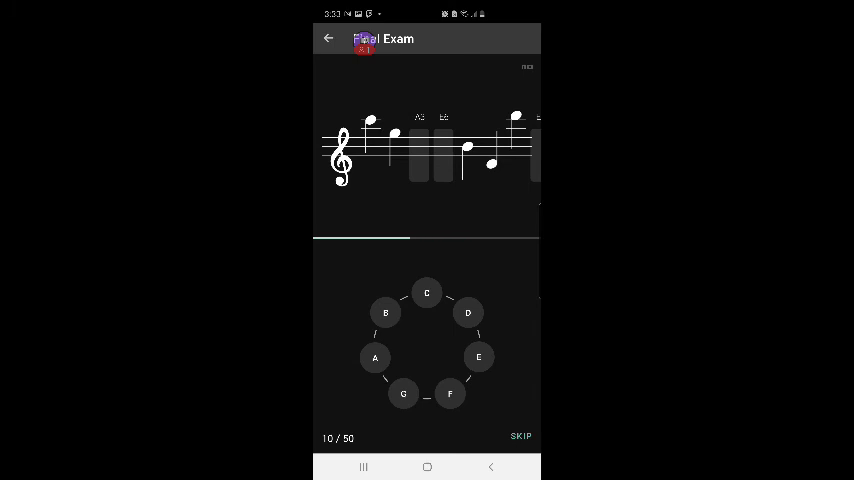
click(427, 293)
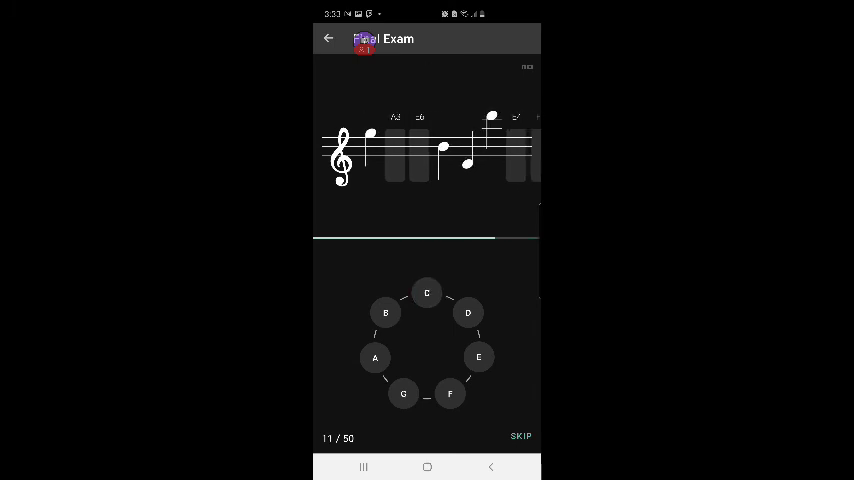
click(403, 393)
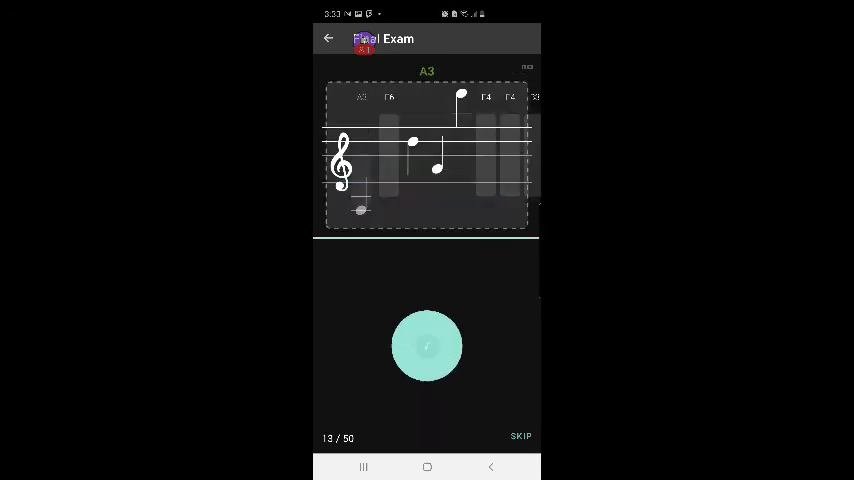
drag(427, 346, 367, 104)
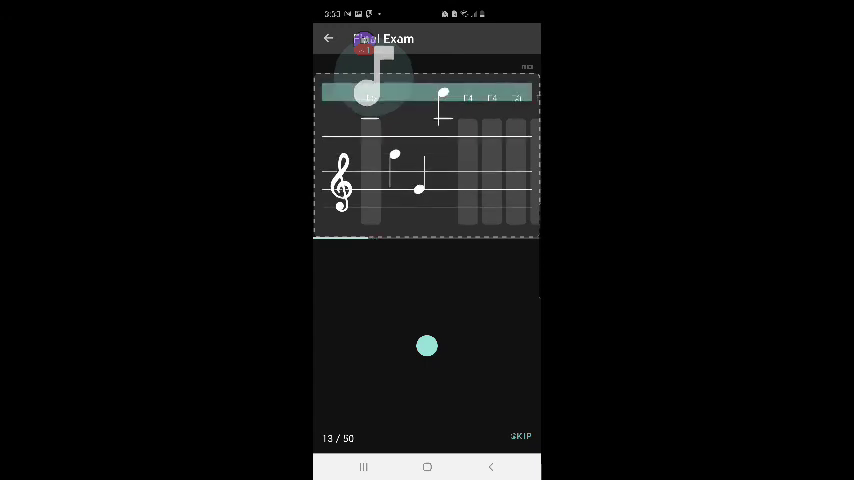
drag(367, 104, 366, 88)
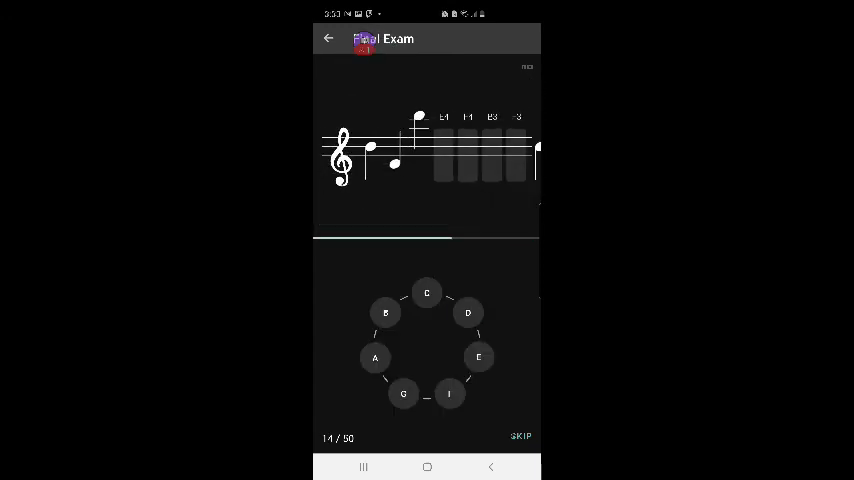
- Name D, G and B, then place the F4 and F3 notes on the staff
click(468, 313)
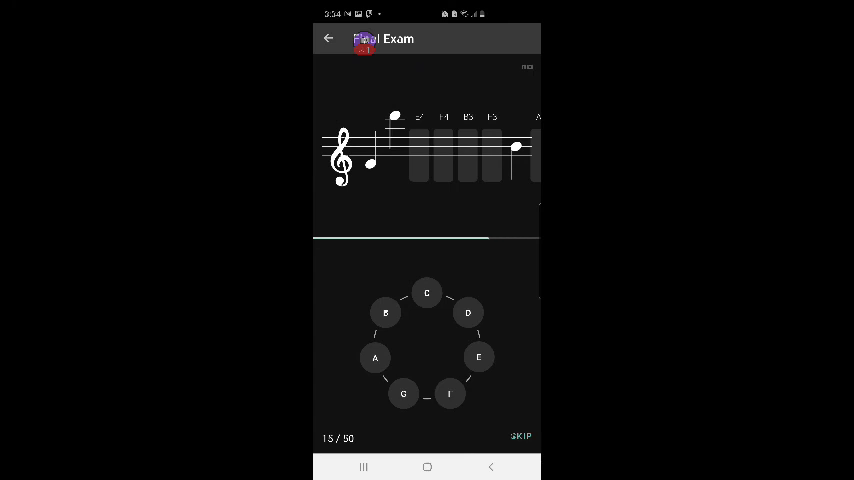
click(403, 393)
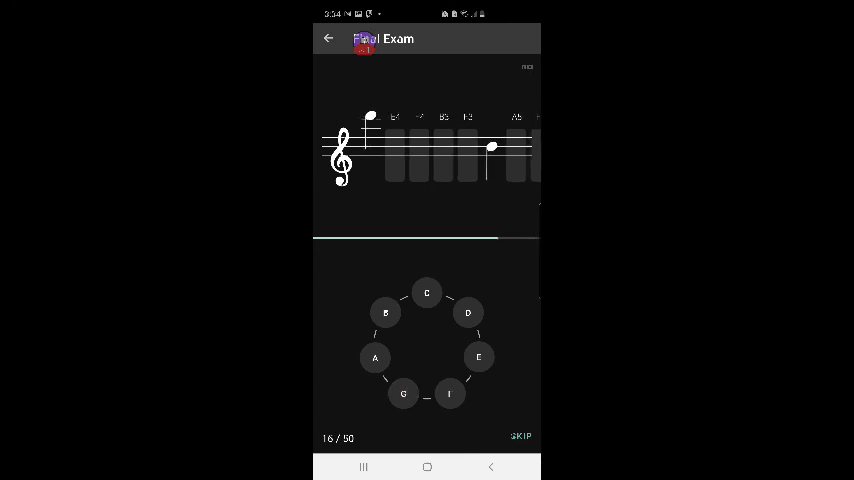
click(385, 313)
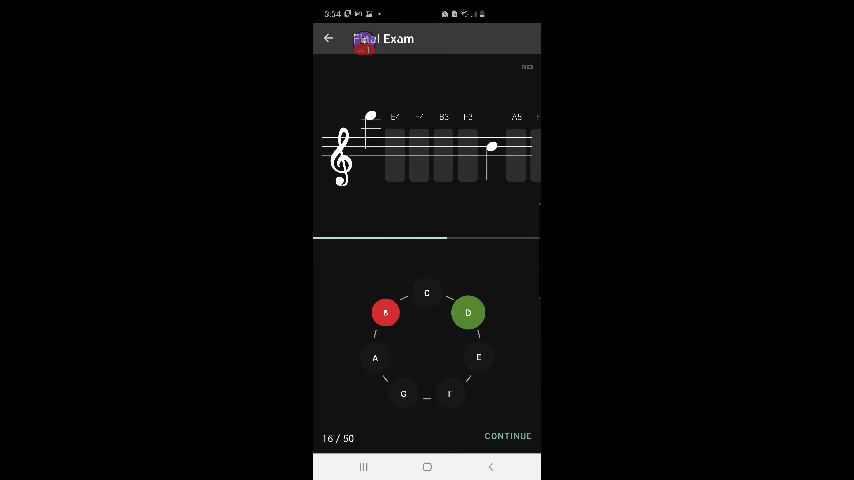
click(508, 436)
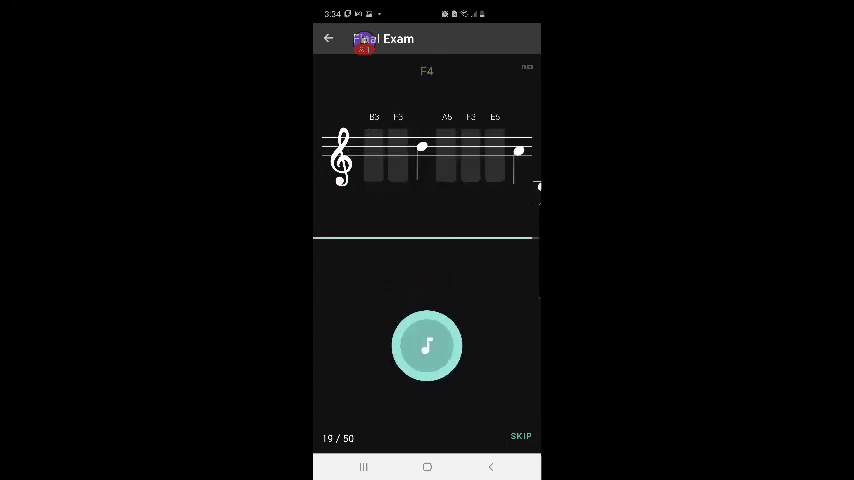
drag(427, 345, 375, 160)
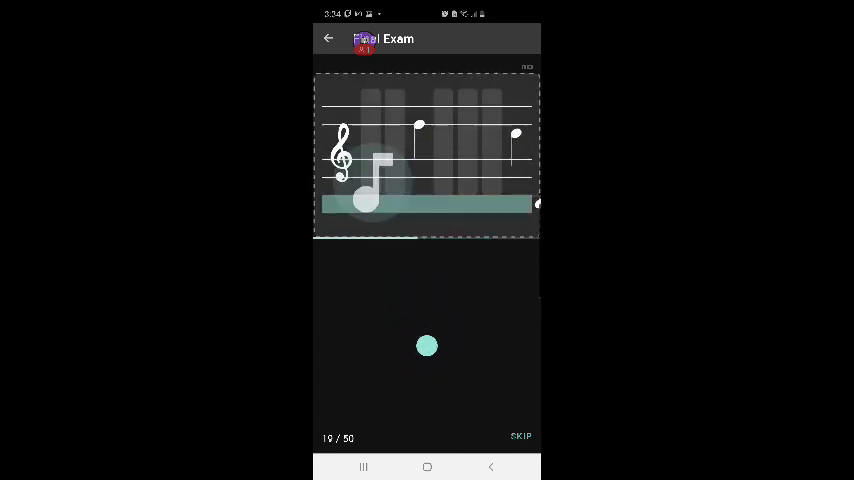
drag(375, 160, 372, 178)
mouse_move(427, 345)
mouse_down()
mouse_move(413, 245)
mouse_move(375, 170)
mouse_move(373, 185)
mouse_up()
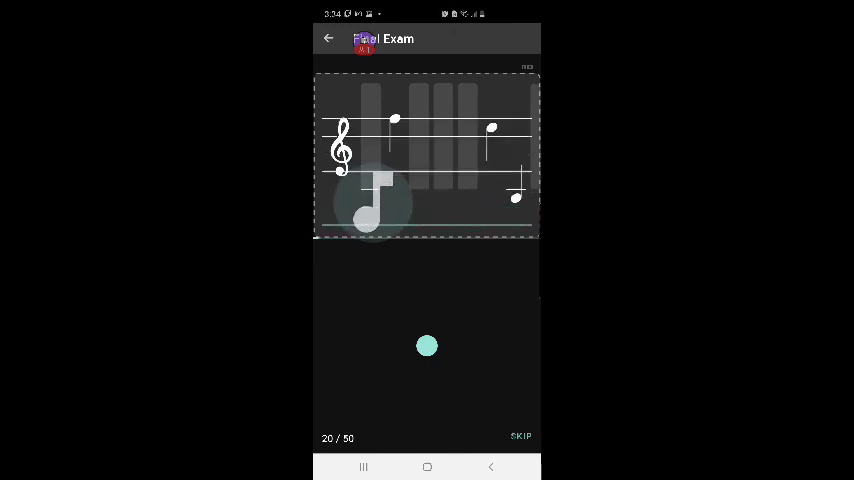
drag(367, 197, 368, 205)
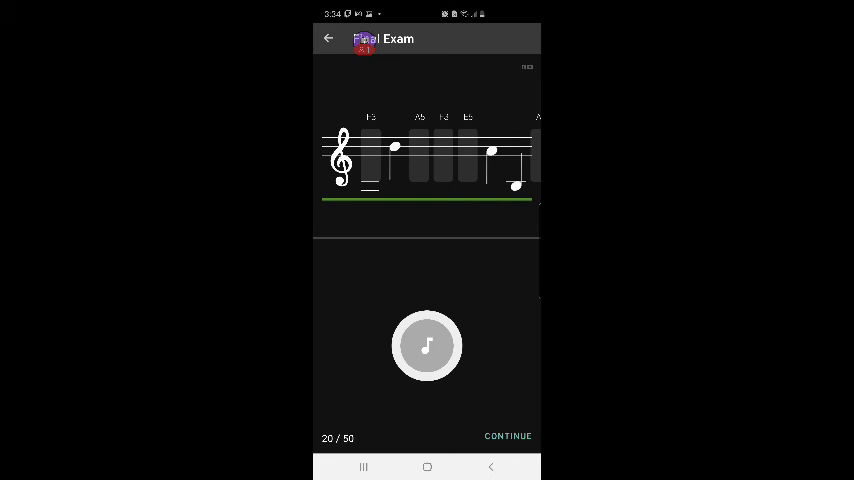
- Answer questions 21–27: D5, a note placement, C5, B3, and a staff placement
click(508, 436)
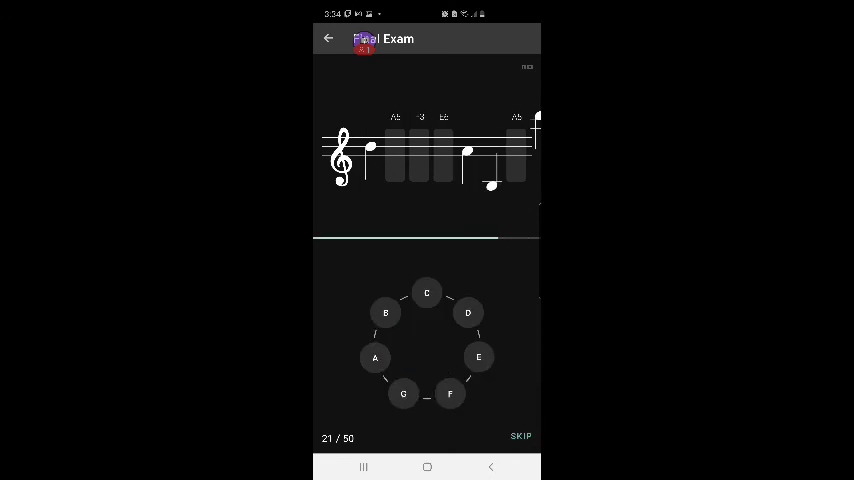
click(467, 312)
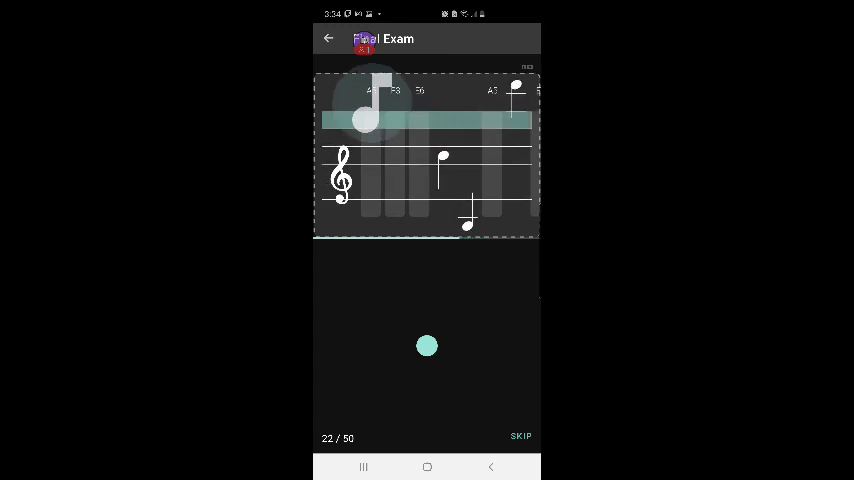
click(427, 346)
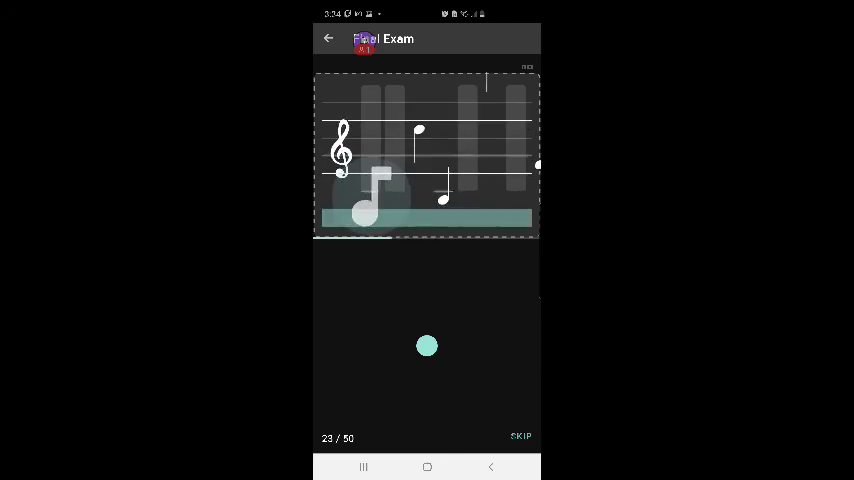
click(427, 346)
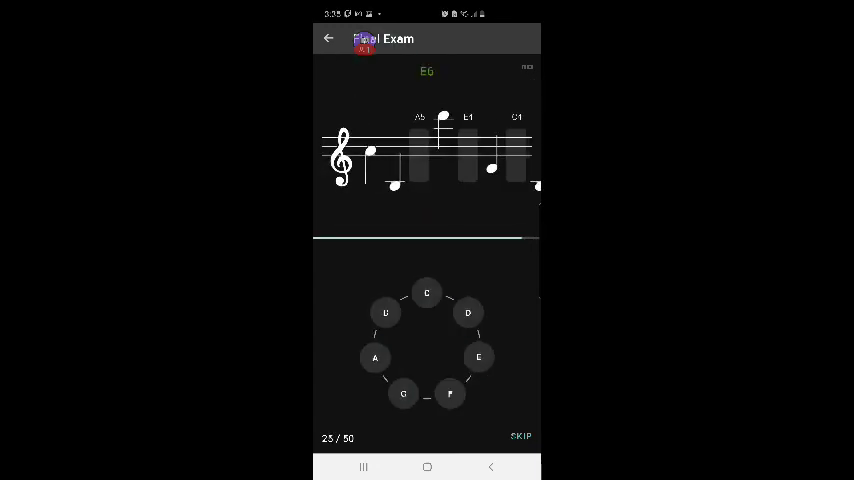
click(427, 292)
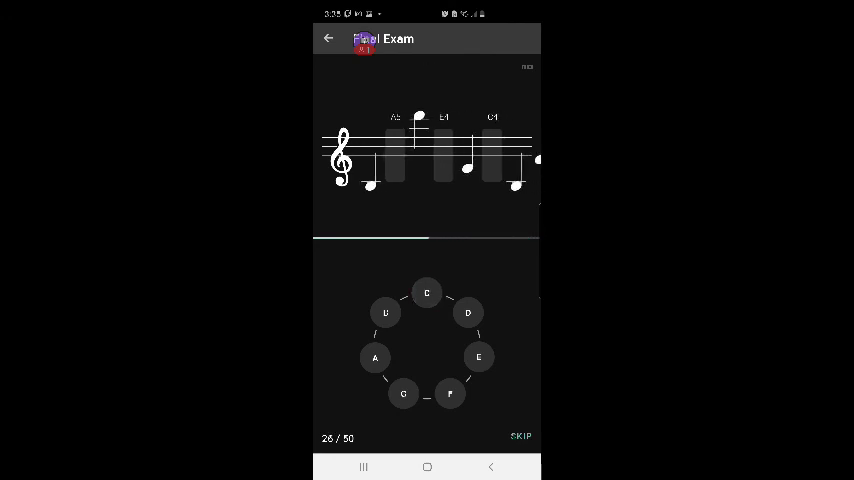
click(385, 312)
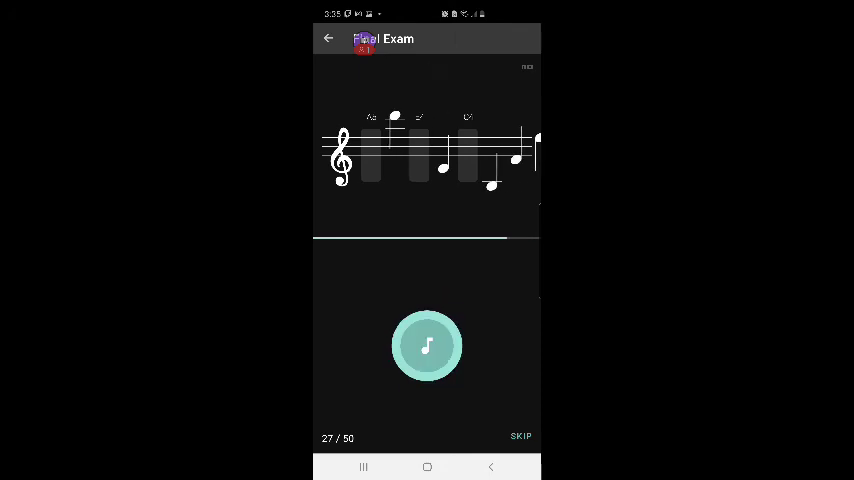
mouse_move(427, 345)
mouse_down()
mouse_move(378, 110)
mouse_move(366, 112)
mouse_up()
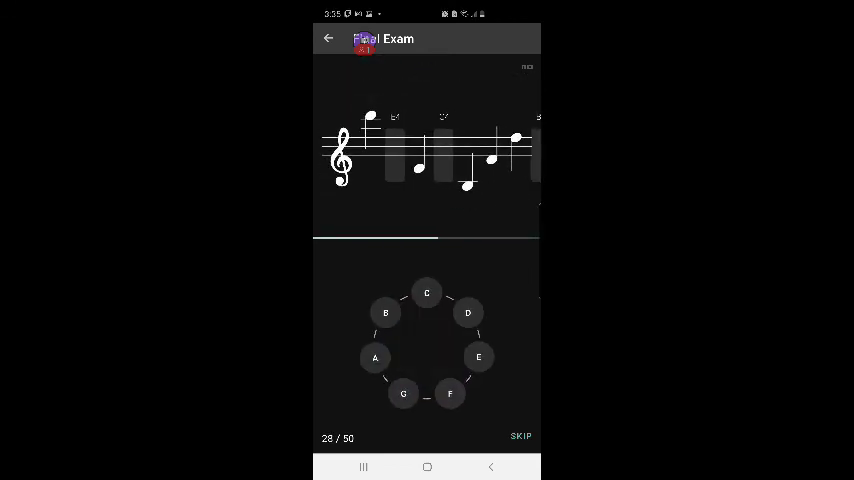
- Answer questions 28–33 with D6, F4, C4 on the staff, B3, and a wrong C
click(467, 312)
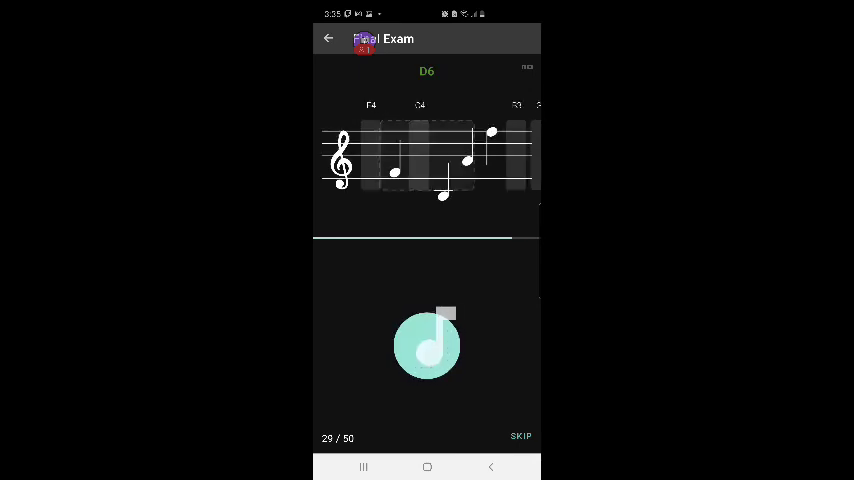
mouse_move(427, 355)
mouse_down()
mouse_move(378, 165)
mouse_move(362, 181)
mouse_up()
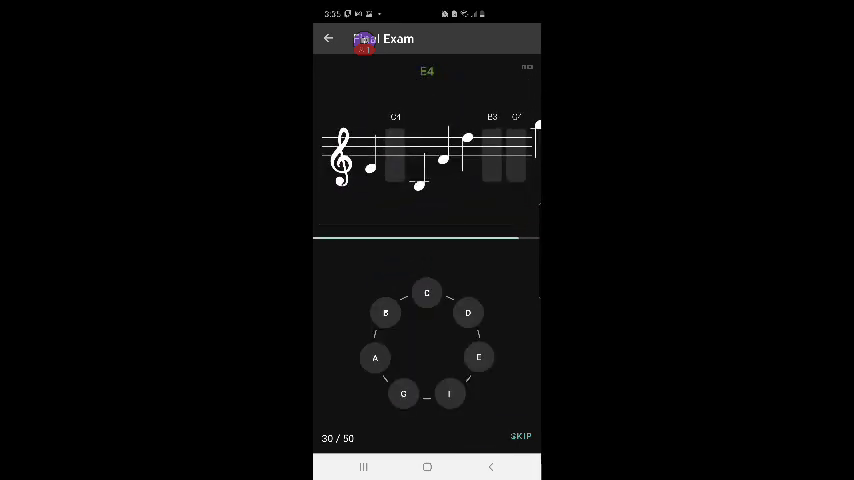
click(449, 393)
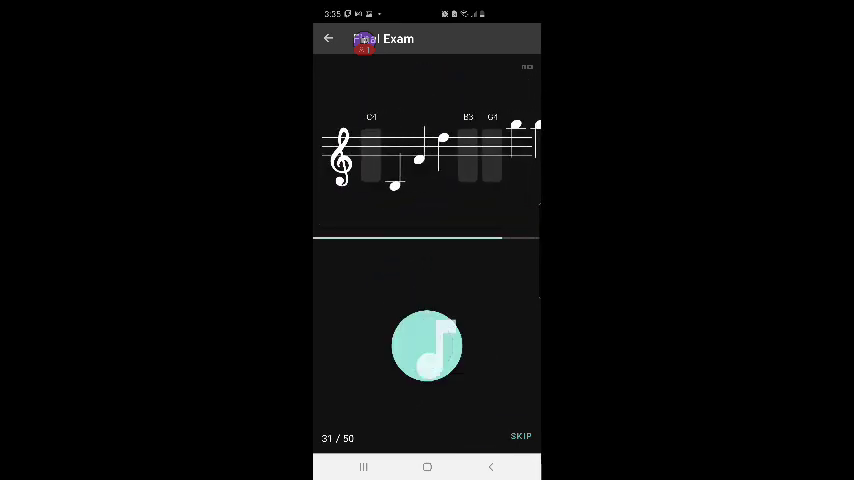
mouse_move(427, 355)
mouse_down()
mouse_move(395, 218)
mouse_move(372, 172)
mouse_up()
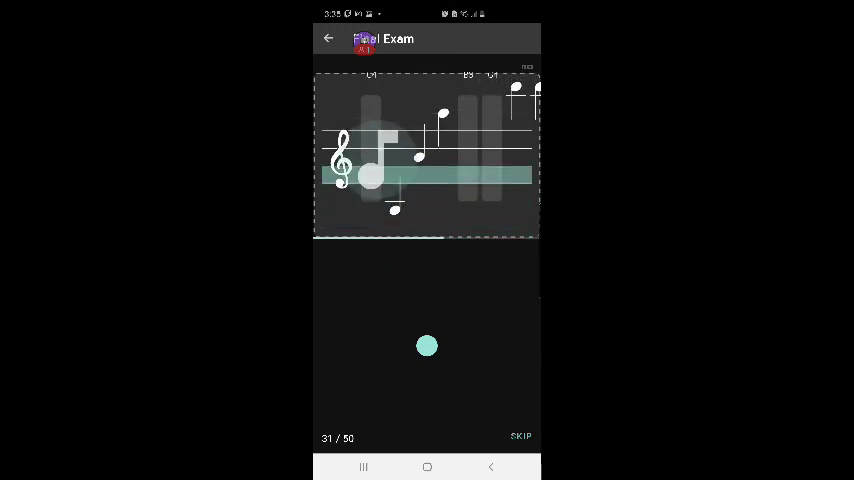
drag(371, 172, 371, 184)
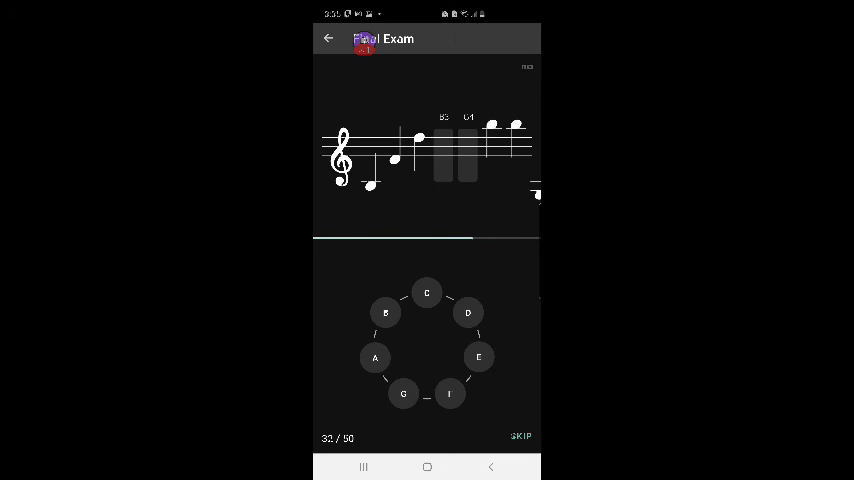
click(385, 312)
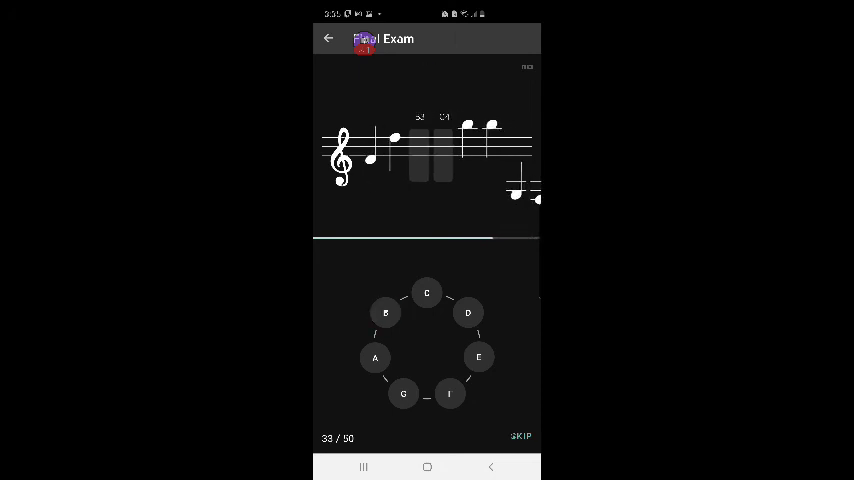
click(427, 292)
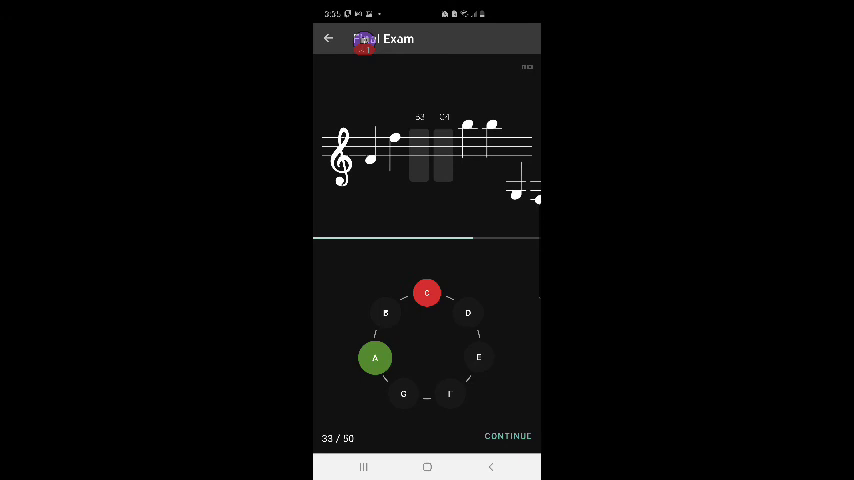
- Answer questions 34–42 with F, G3, F3, A4 and E
click(508, 436)
click(449, 393)
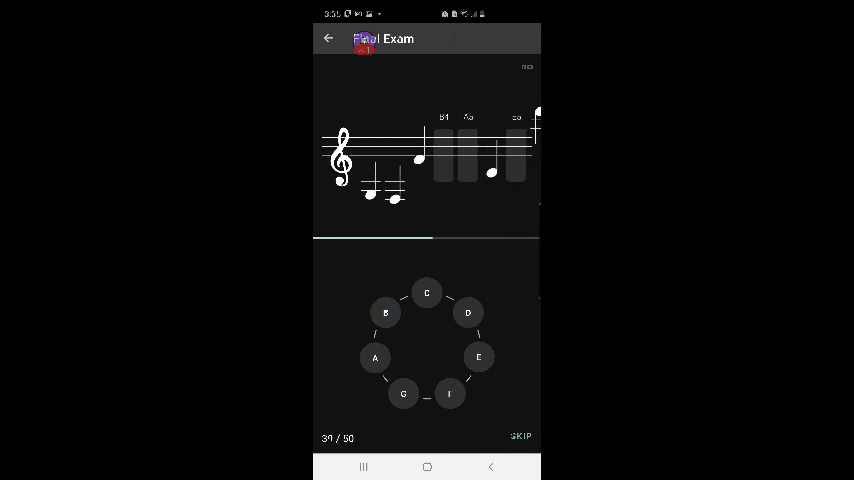
click(403, 393)
click(449, 393)
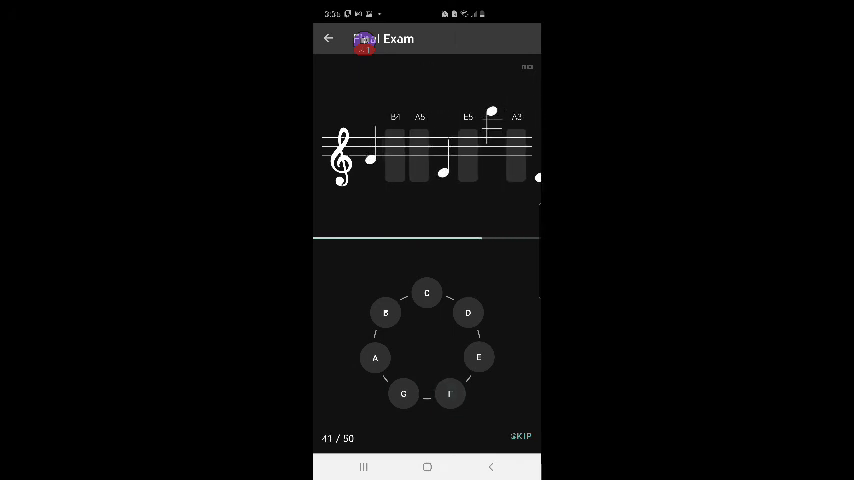
click(375, 357)
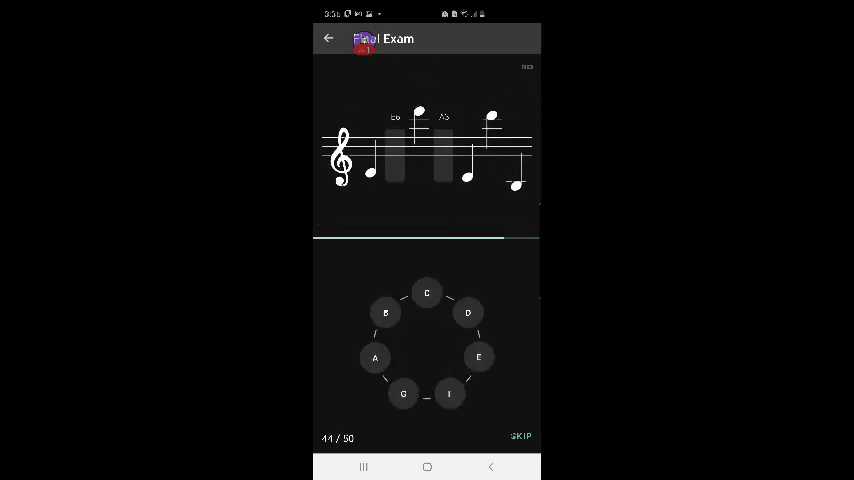
click(478, 357)
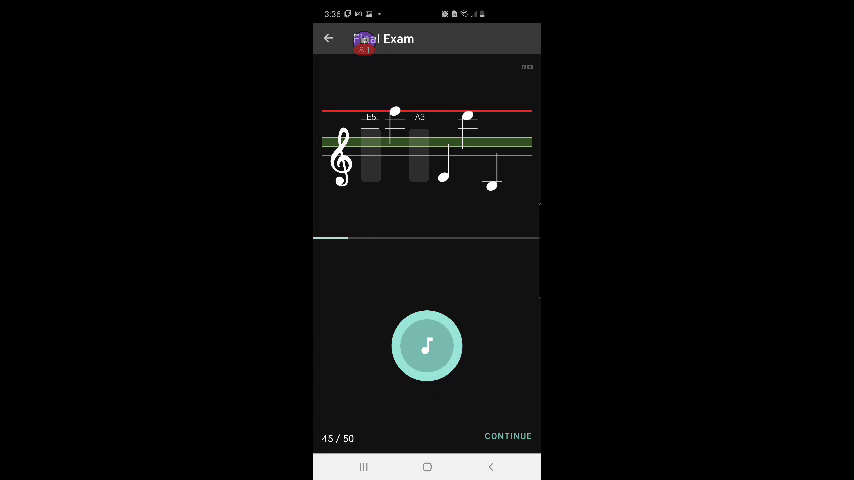
- Answer the next questions, including E6, A3 for 47 and D4 for 48
click(508, 436)
click(427, 346)
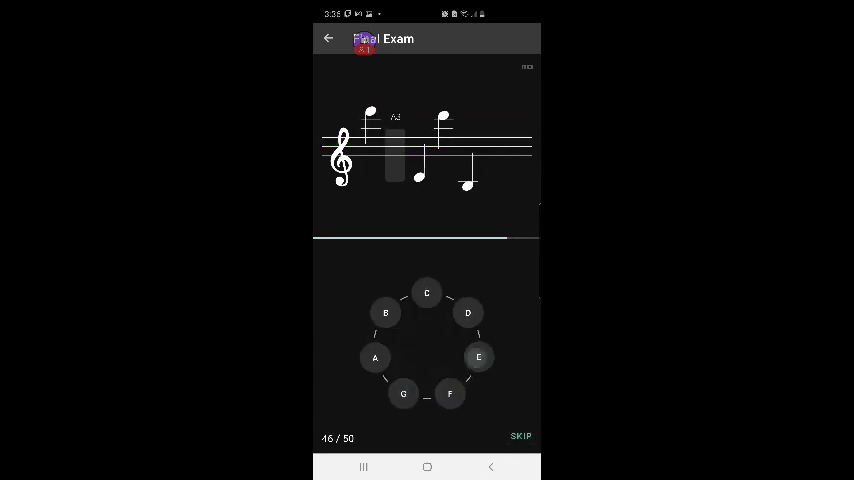
click(478, 356)
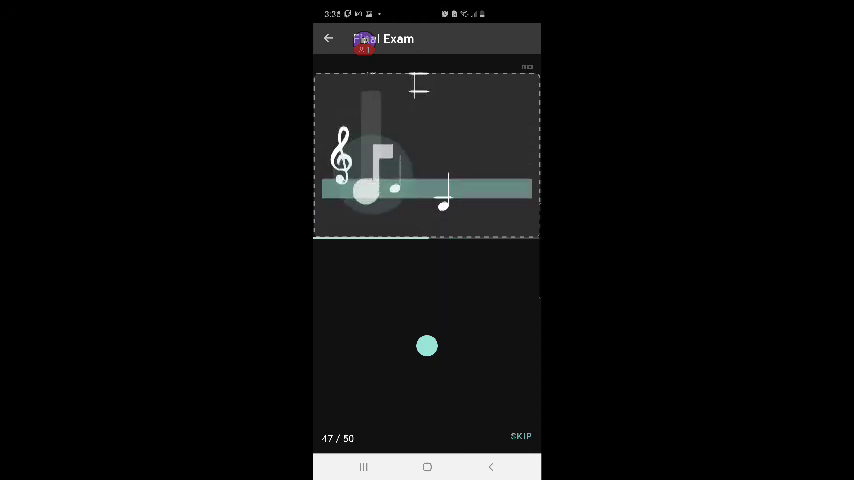
click(427, 346)
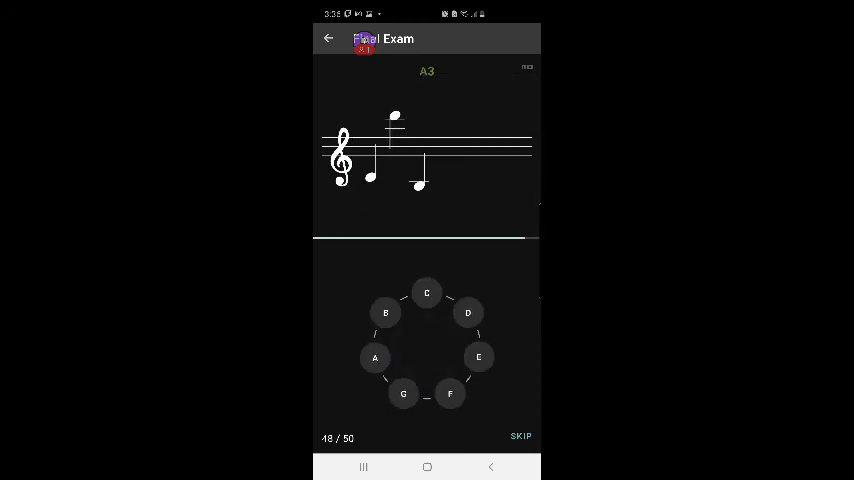
click(468, 312)
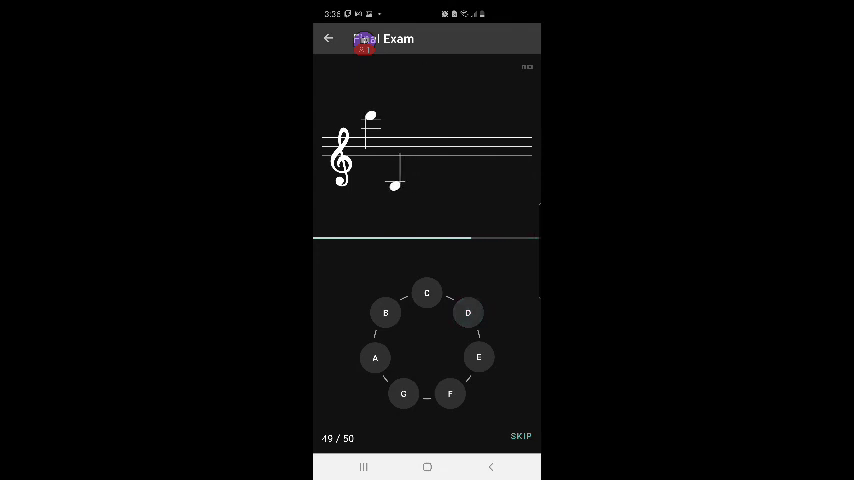
- Miss question 49, answer the last note as B, and finish the exam
click(427, 292)
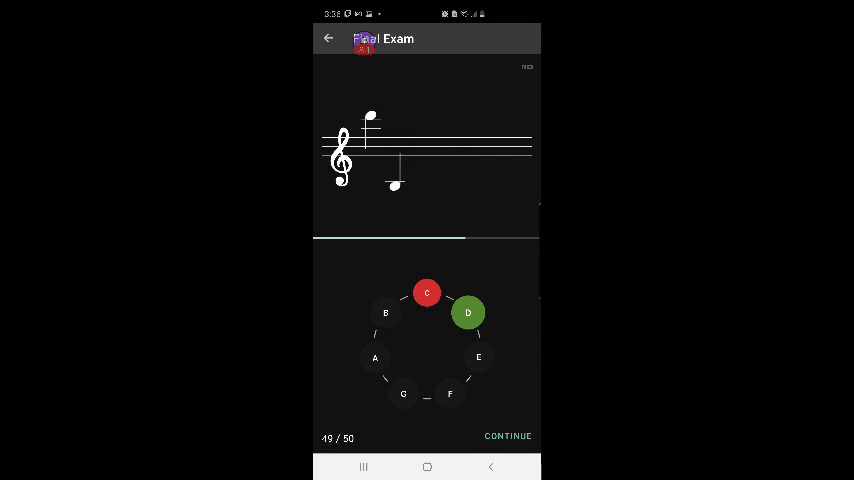
click(508, 436)
click(386, 312)
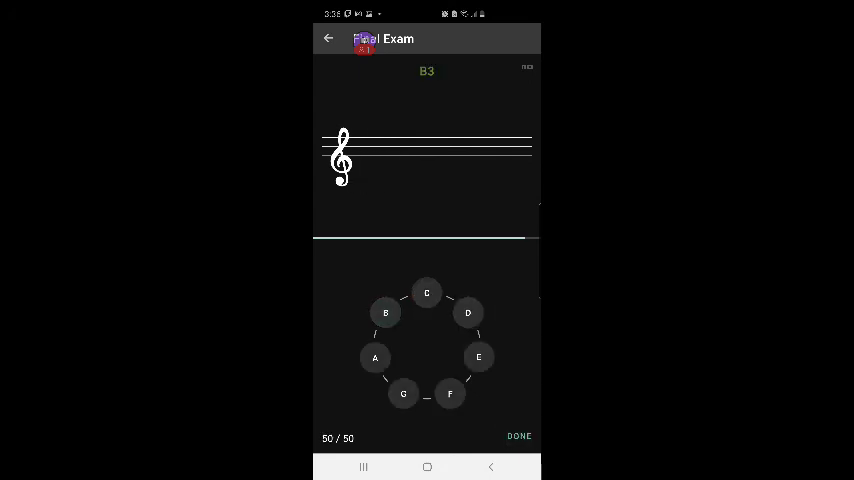
click(510, 436)
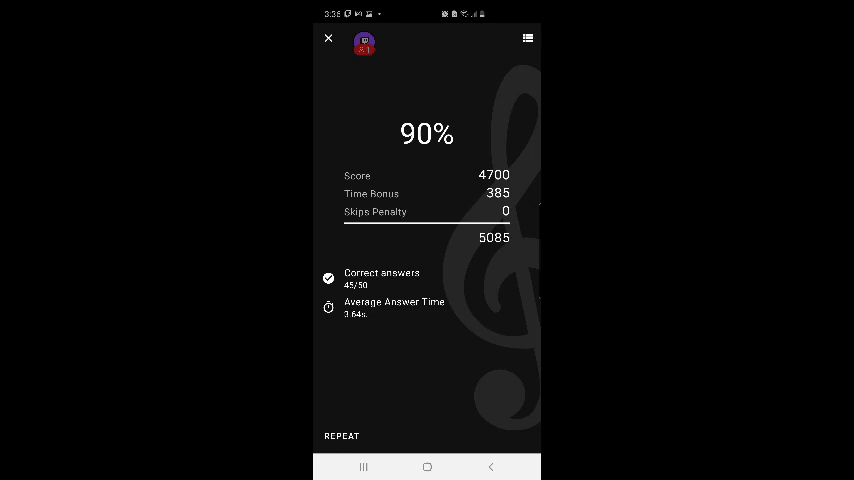
- Close the results to the Treble Clef chapter and show the stream's users-in-chat list
click(328, 38)
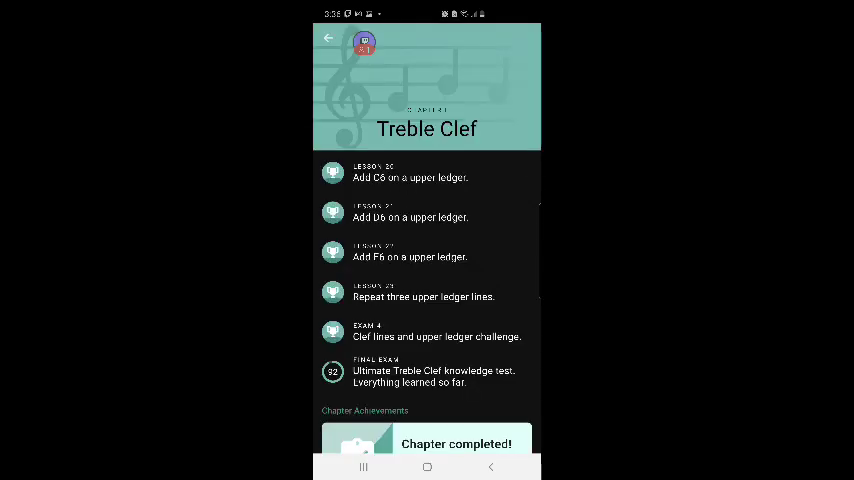
click(363, 466)
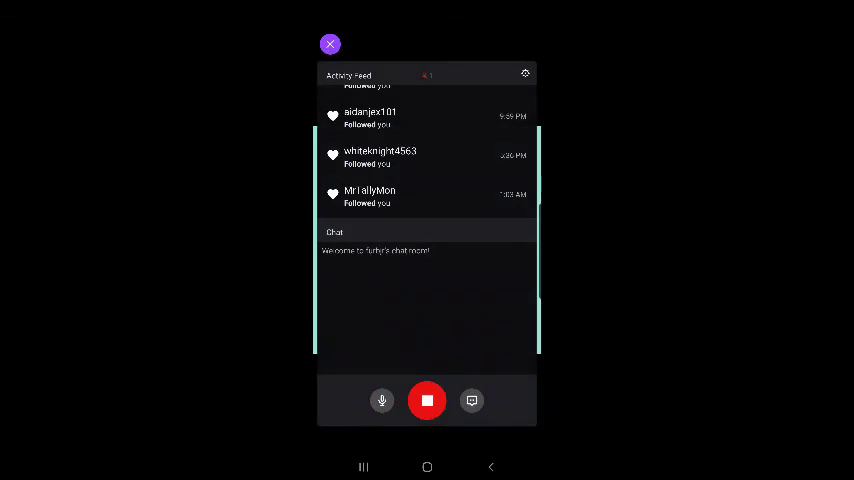
scroll(427, 150, up, 2)
click(334, 232)
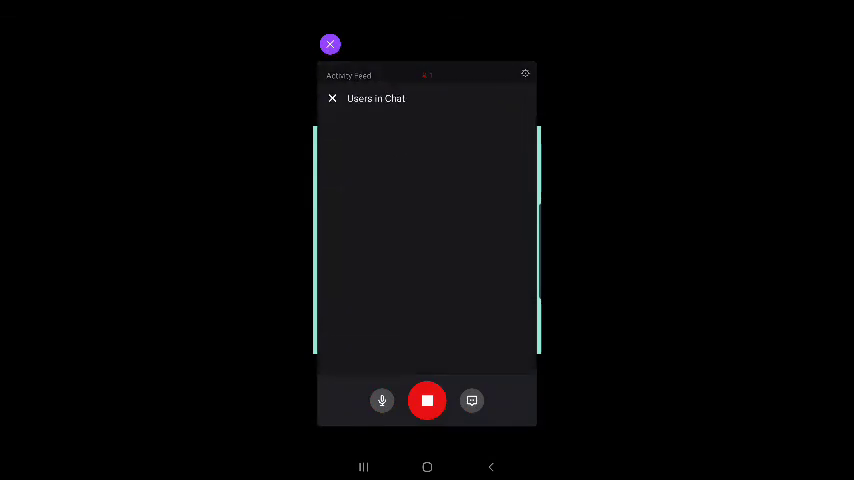